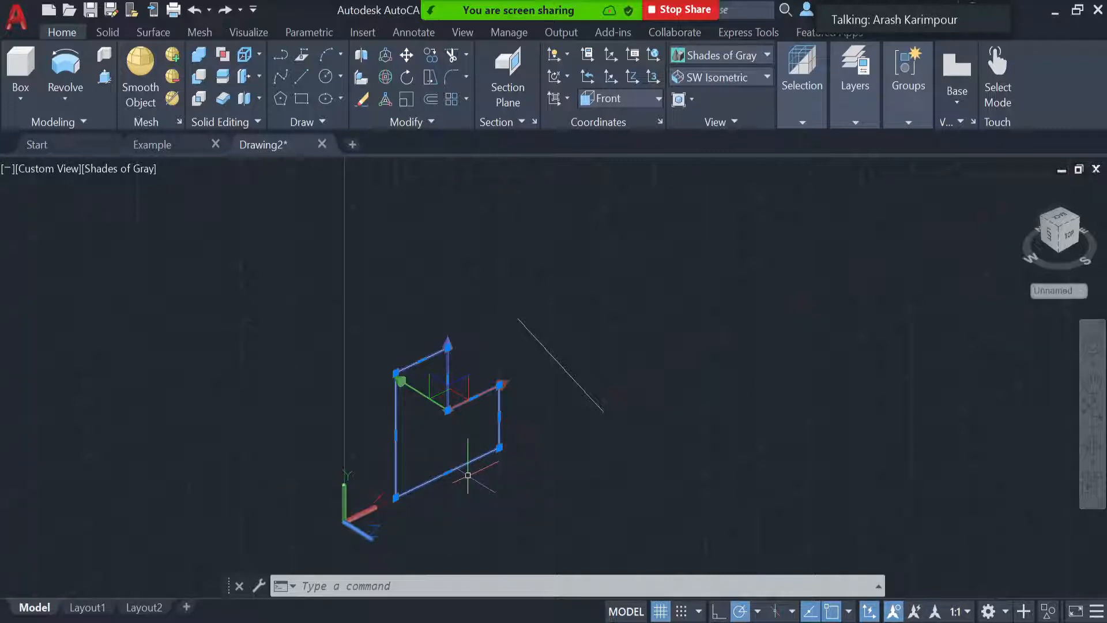
# Delete the loose diagonal line beside the L-shaped profile.
pyautogui.press('Escape')
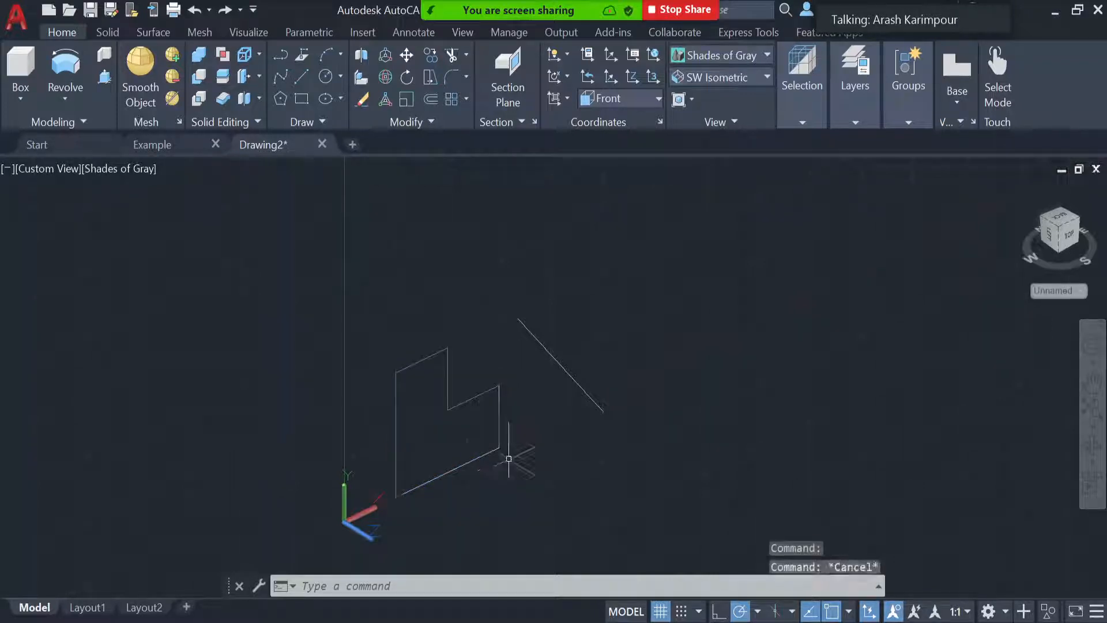
pyautogui.click(567, 374)
pyautogui.press('Delete')
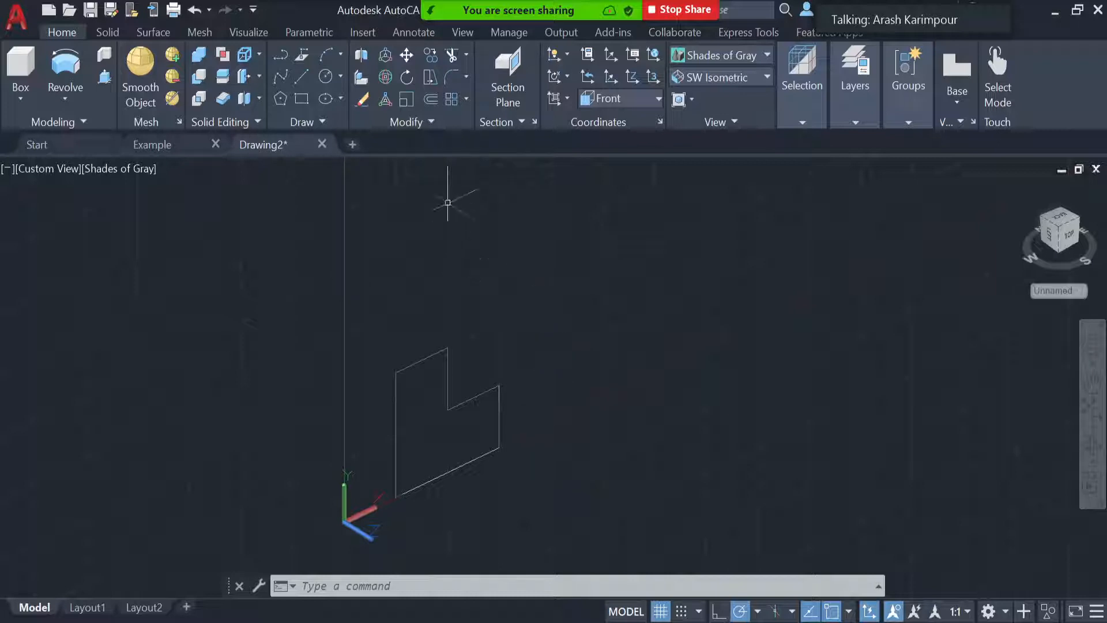
# Explode the closed L-shaped polyline profile into separate line segments.
pyautogui.click(423, 121)
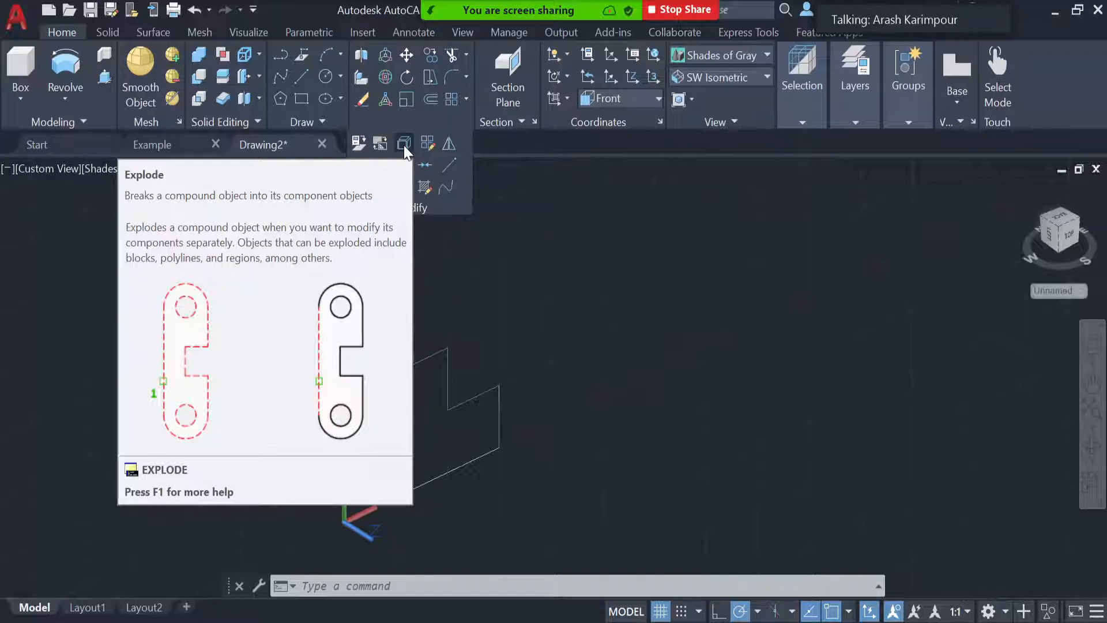
pyautogui.click(404, 143)
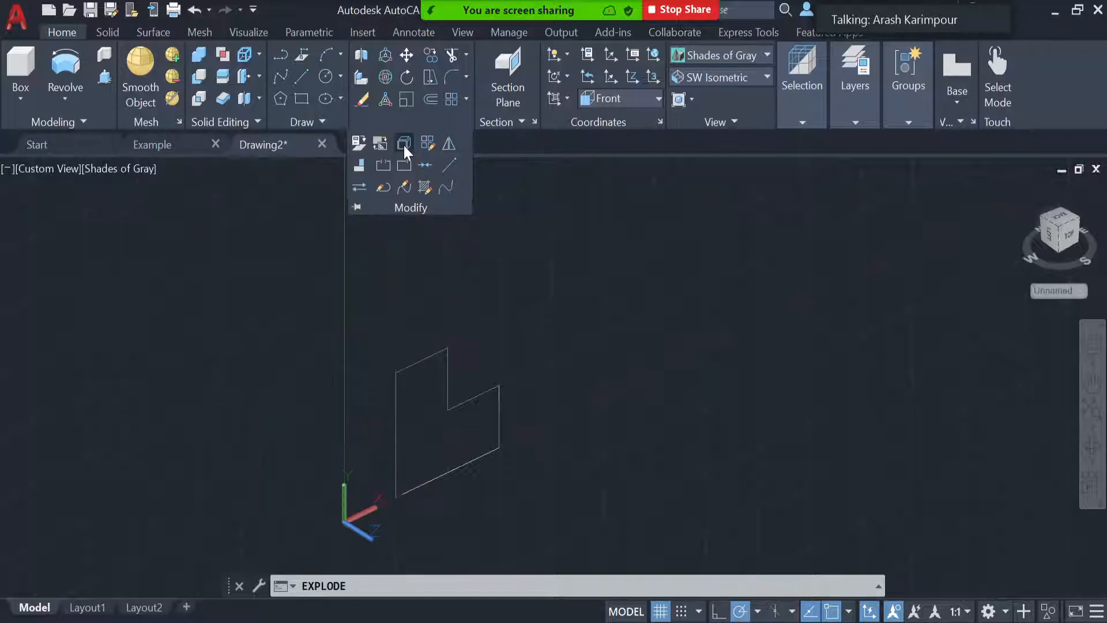
pyautogui.click(501, 391)
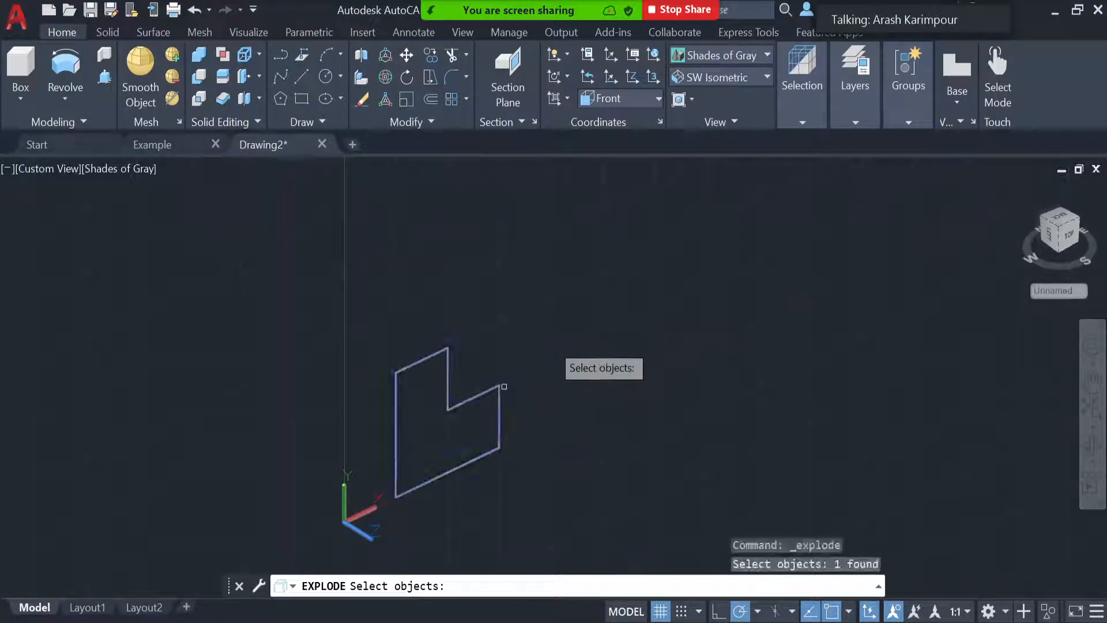
pyautogui.press('Return')
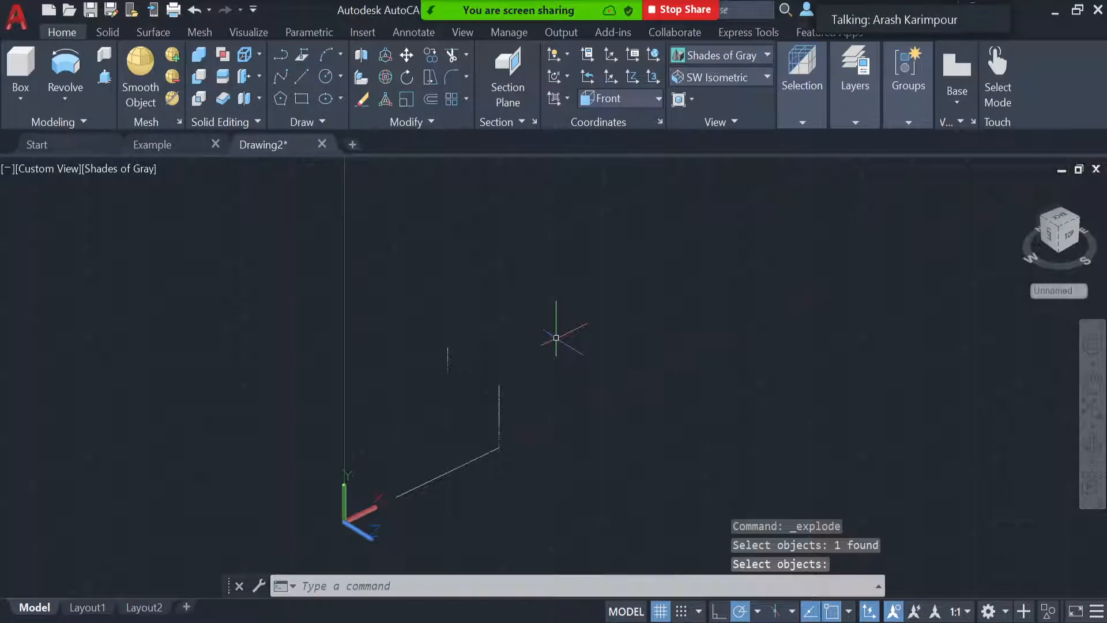
pyautogui.scroll(2, 499, 412)
pyautogui.scroll(-2, 499, 413)
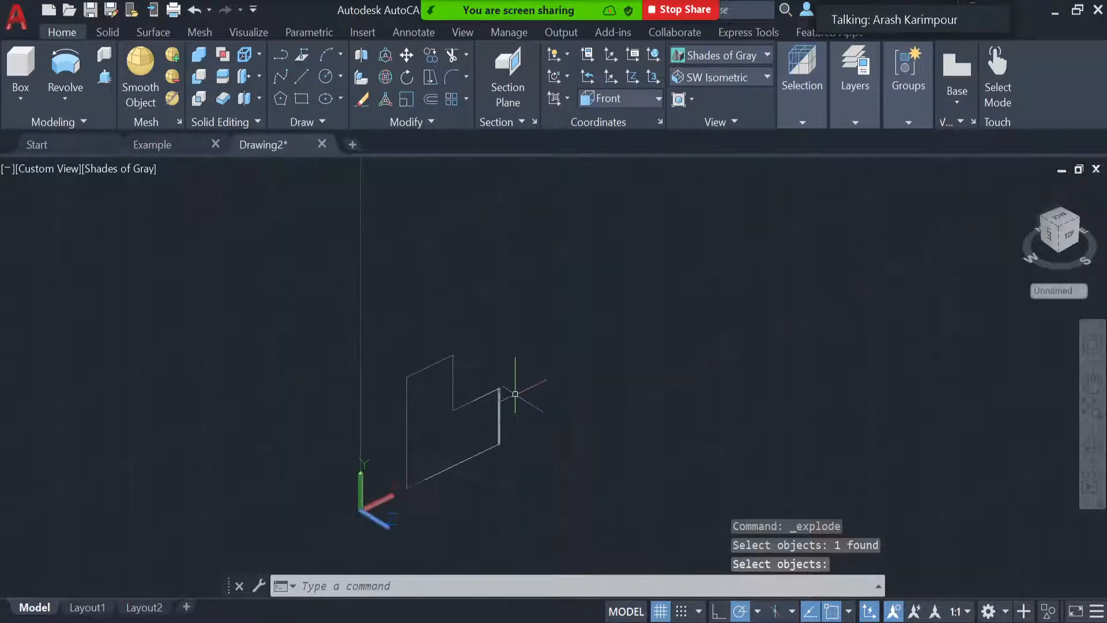
# Select segments of the exploded profile one at a time to check that they are separate objects.
pyautogui.click(428, 367)
pyautogui.press('Escape')
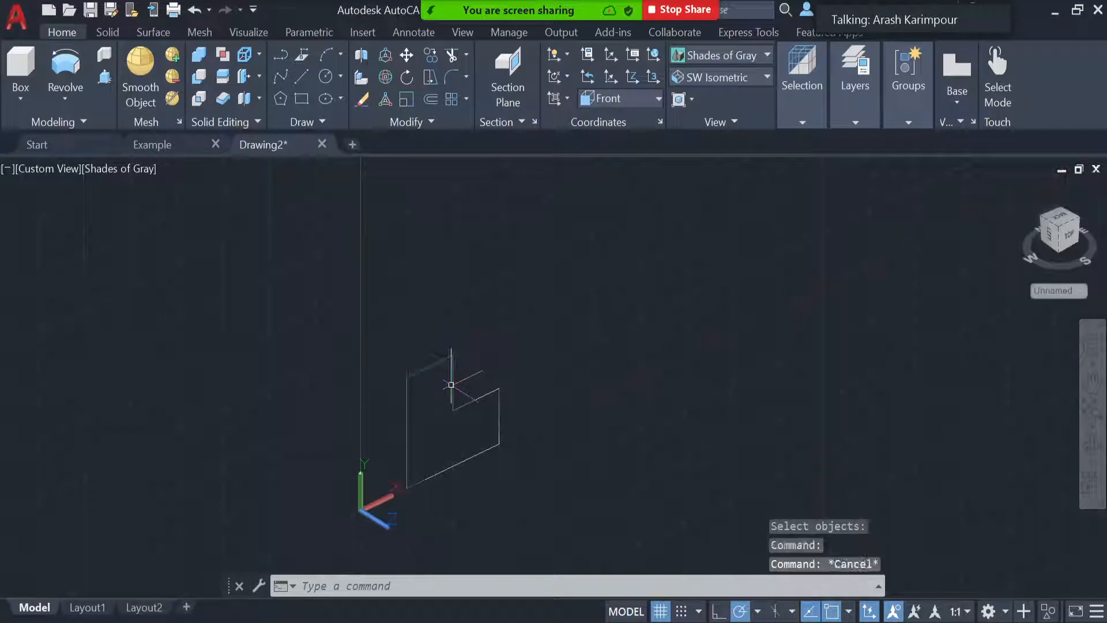
pyautogui.click(452, 384)
pyautogui.press('Escape')
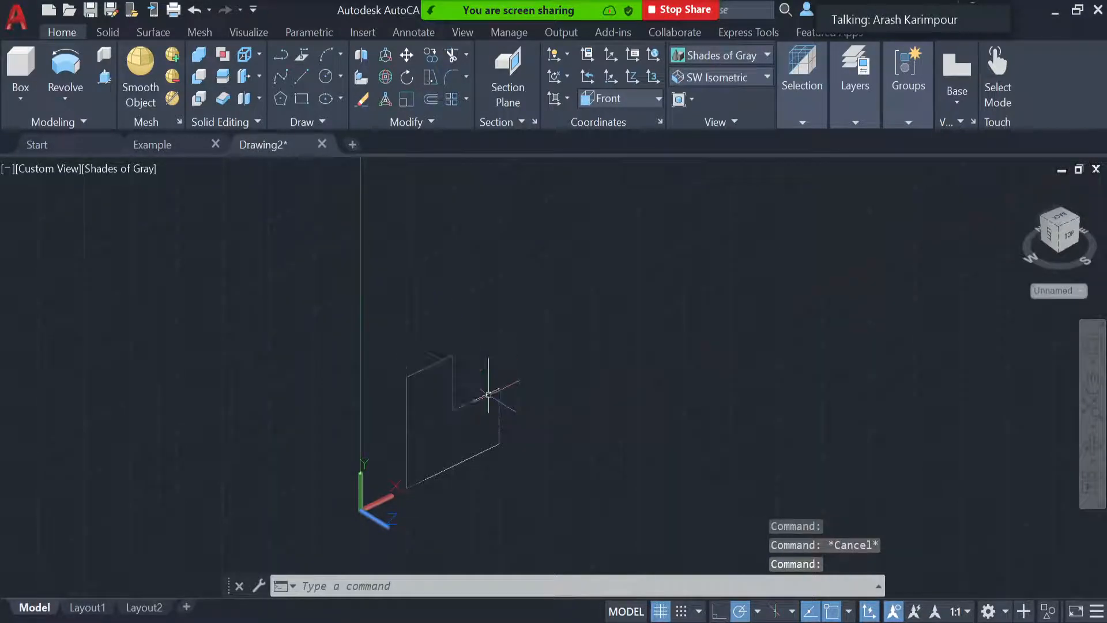
pyautogui.click(483, 395)
pyautogui.press('Escape')
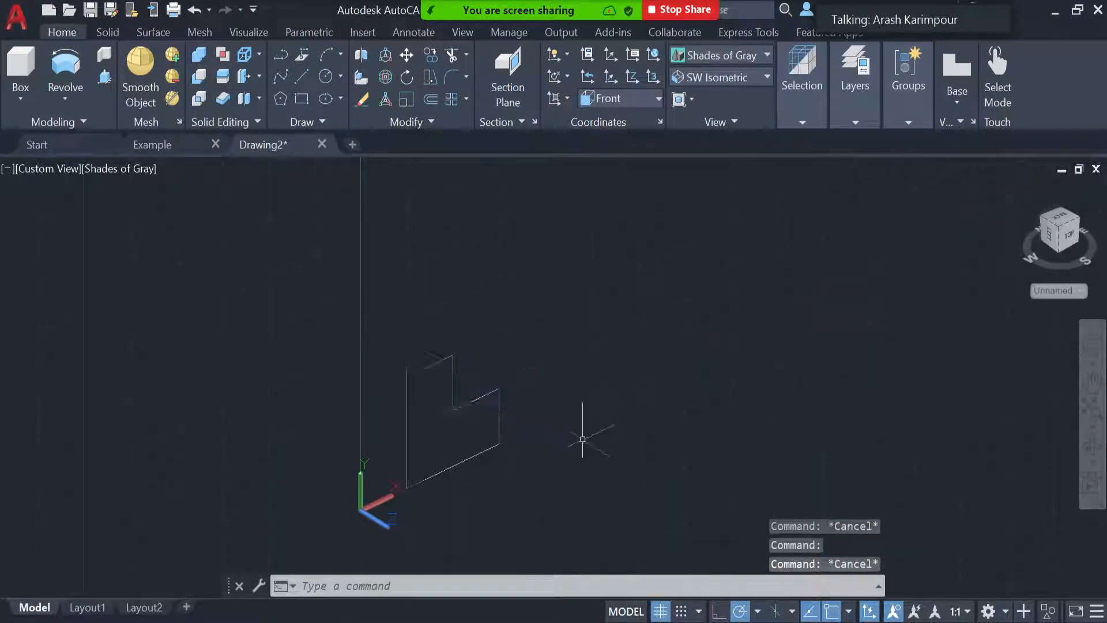
pyautogui.click(500, 415)
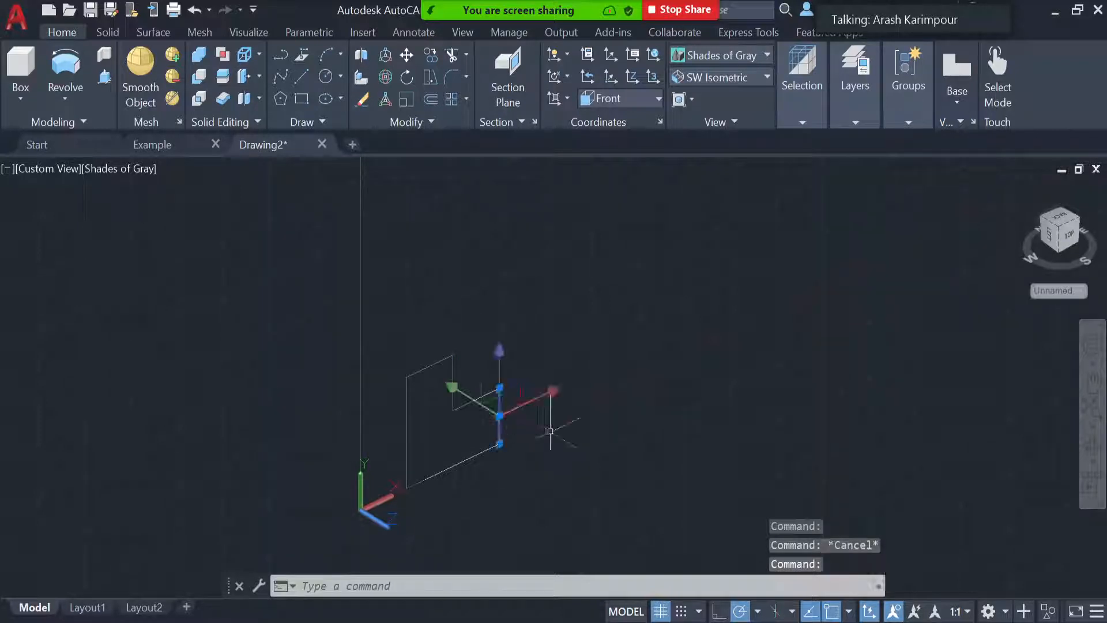
pyautogui.press('Escape')
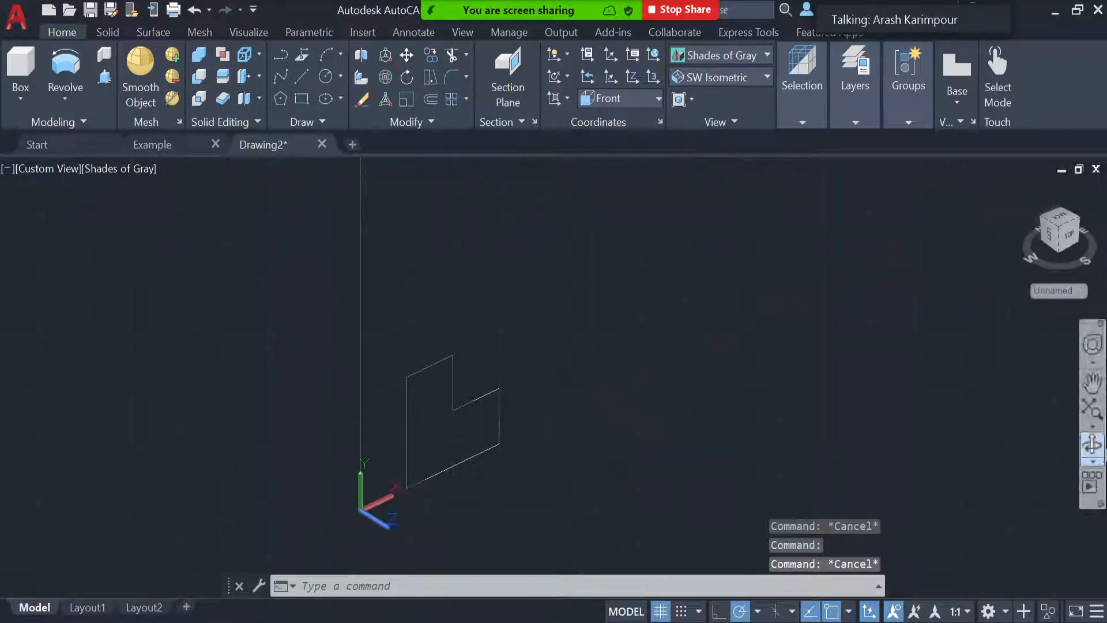
# Orbit around the exploded profile and set the view to SW Isometric.
pyautogui.click(1092, 448)
pyautogui.moveTo(506, 494); pyautogui.dragTo(490, 498)
pyautogui.press('Escape')
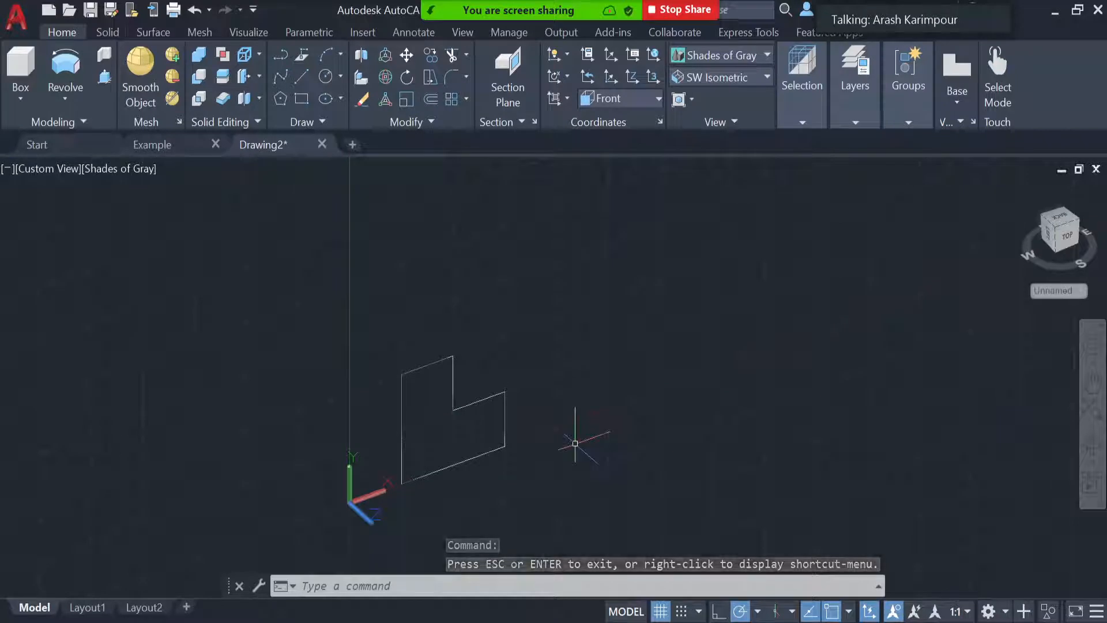
pyautogui.click(746, 72)
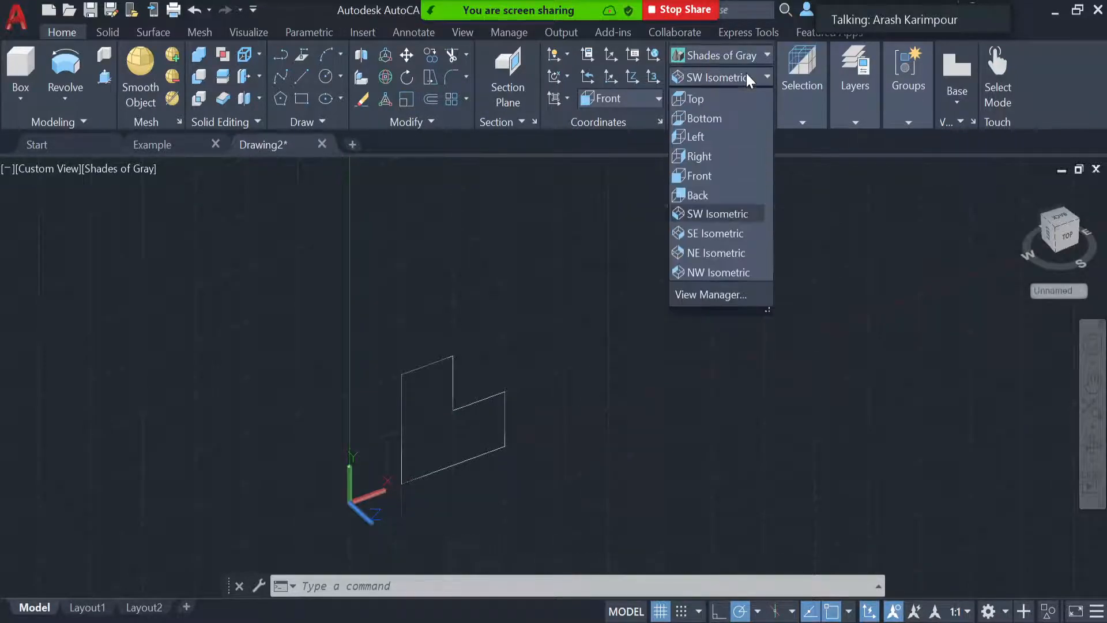
pyautogui.click(707, 214)
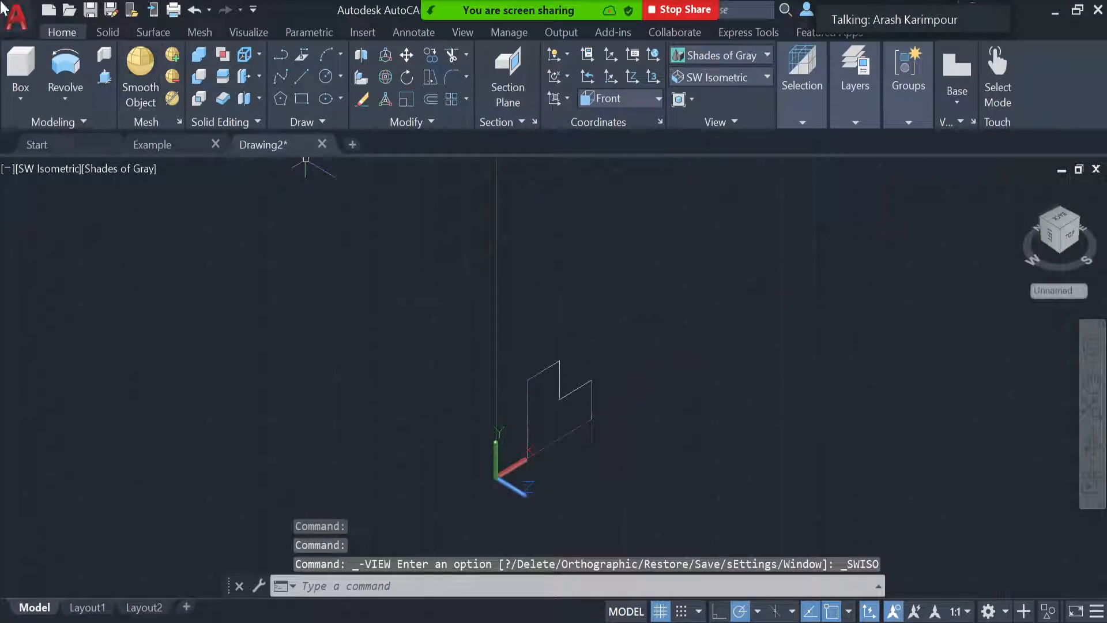
# Try revolving all six profile lines 360 degrees about the profile's left vertical edge, and undo the revolve.
pyautogui.click(63, 70)
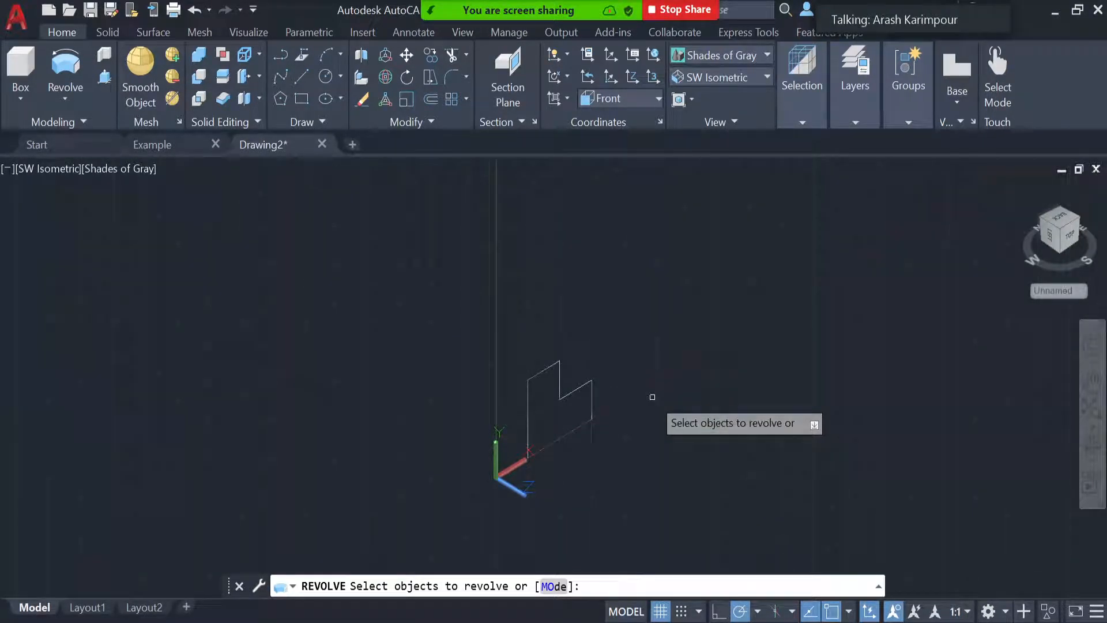
pyautogui.click(615, 315)
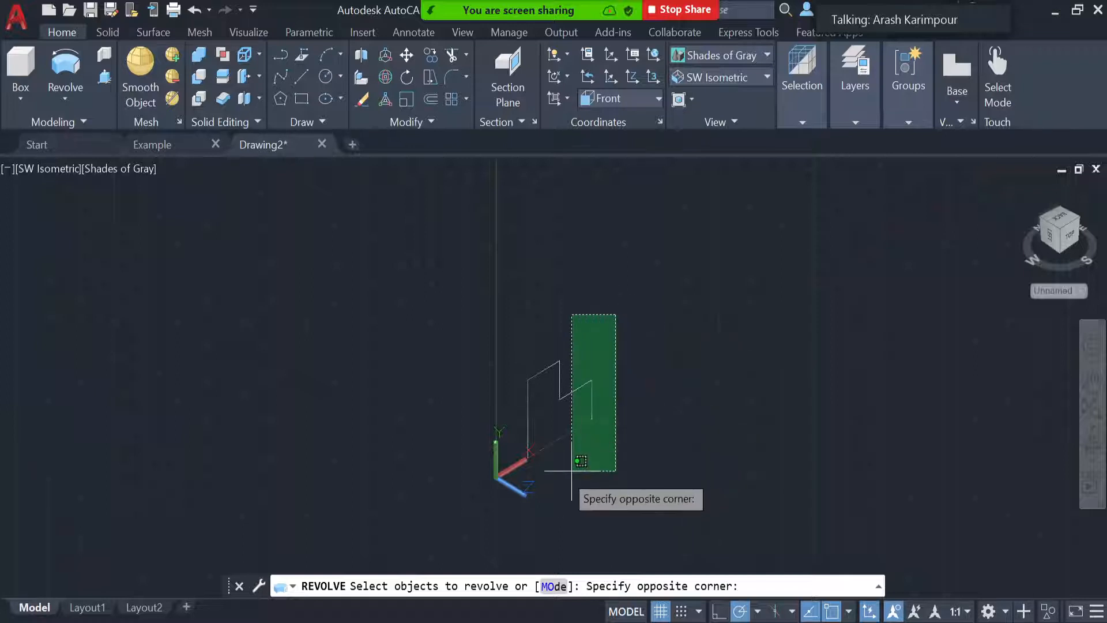
pyautogui.click(524, 478)
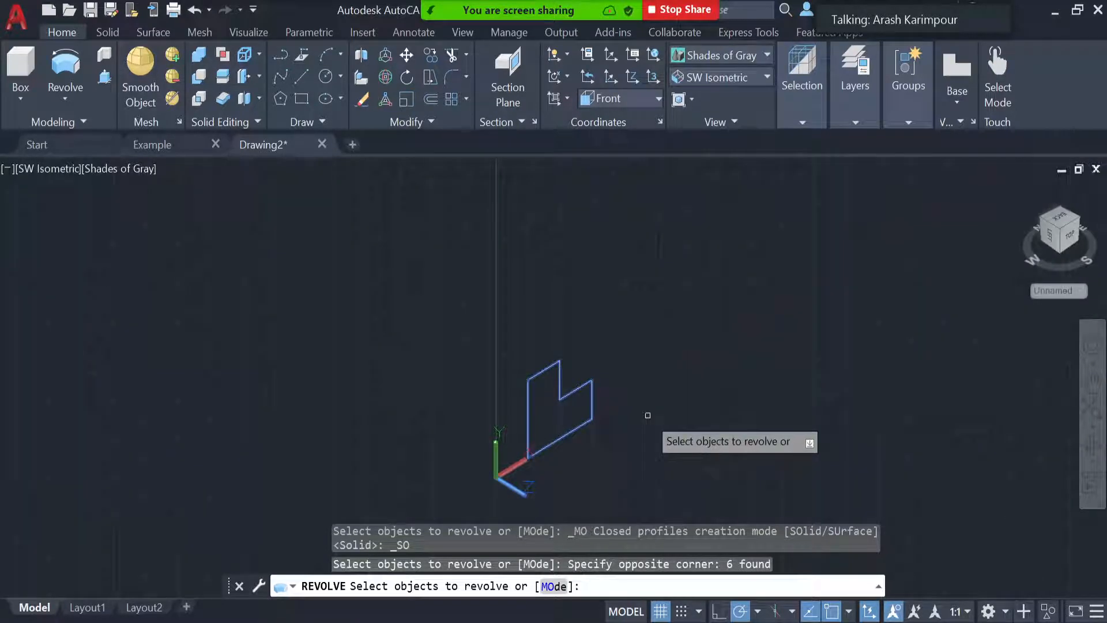
pyautogui.press('Return')
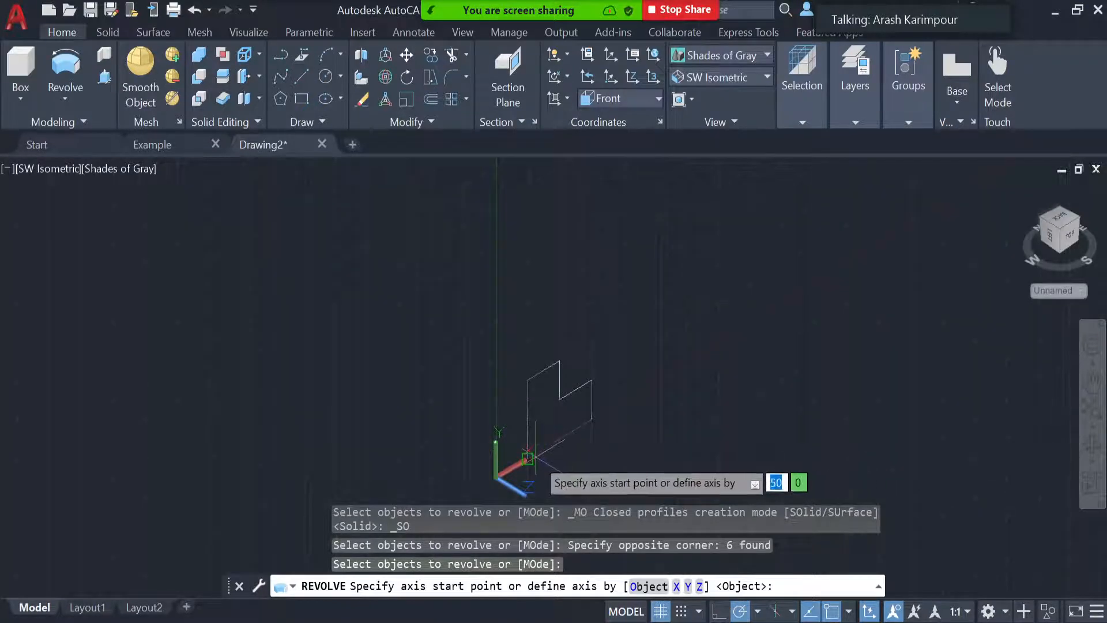
pyautogui.scroll(1, 540, 456)
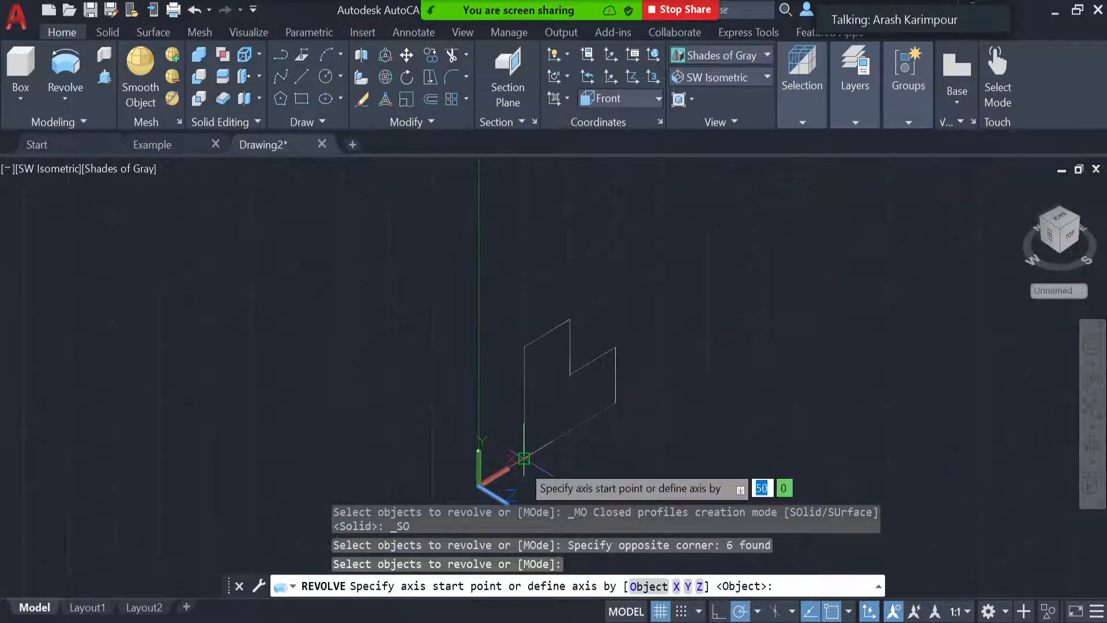
pyautogui.click(524, 458)
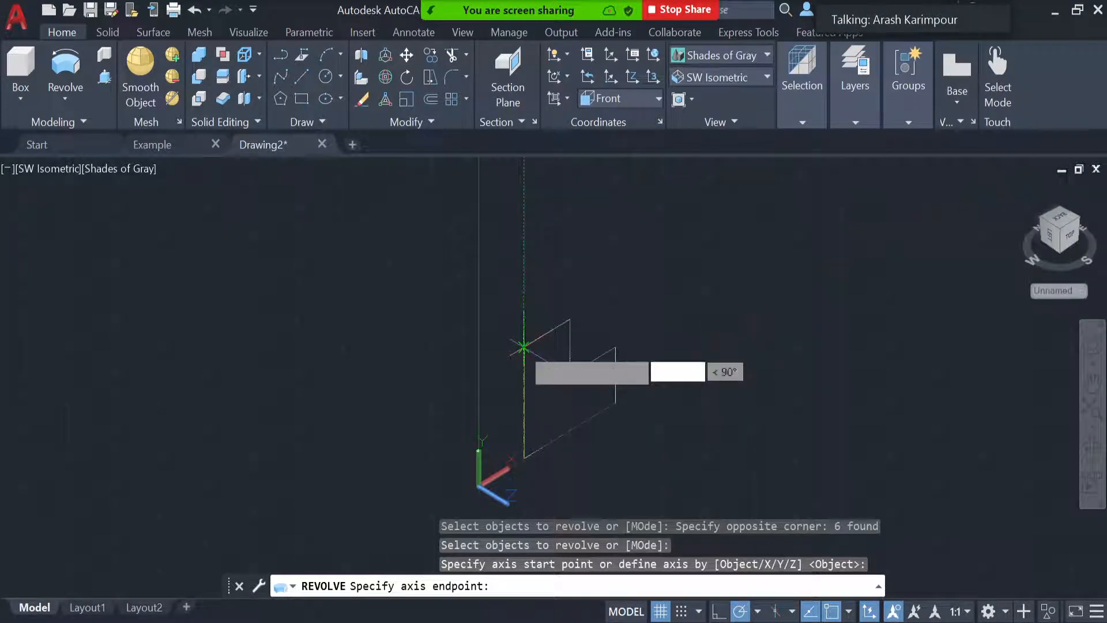
pyautogui.click(524, 347)
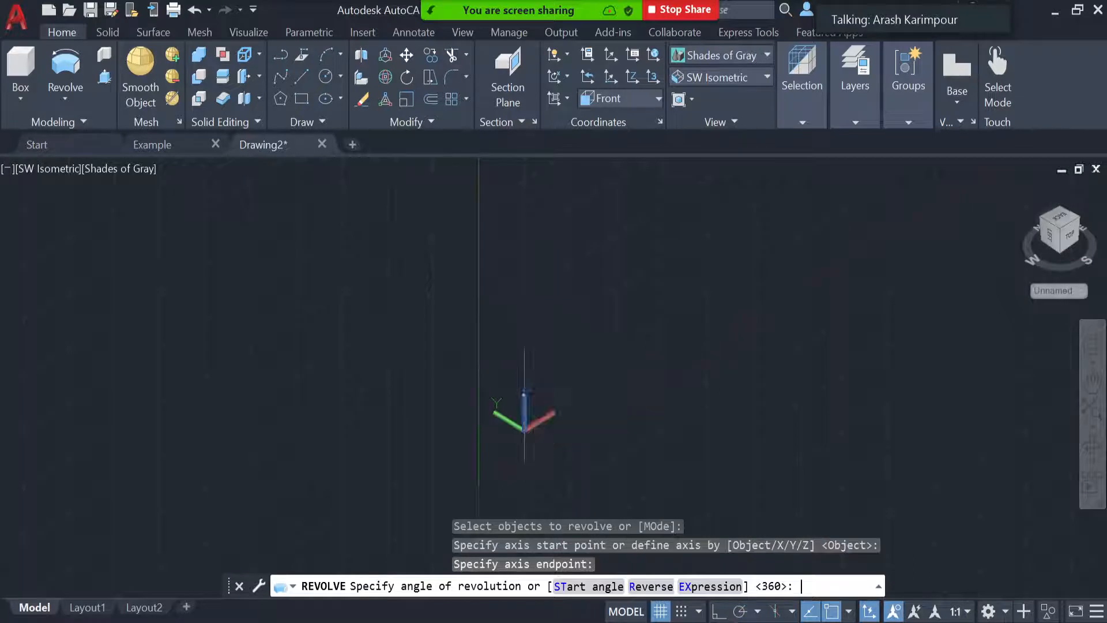
pyautogui.press('Return')
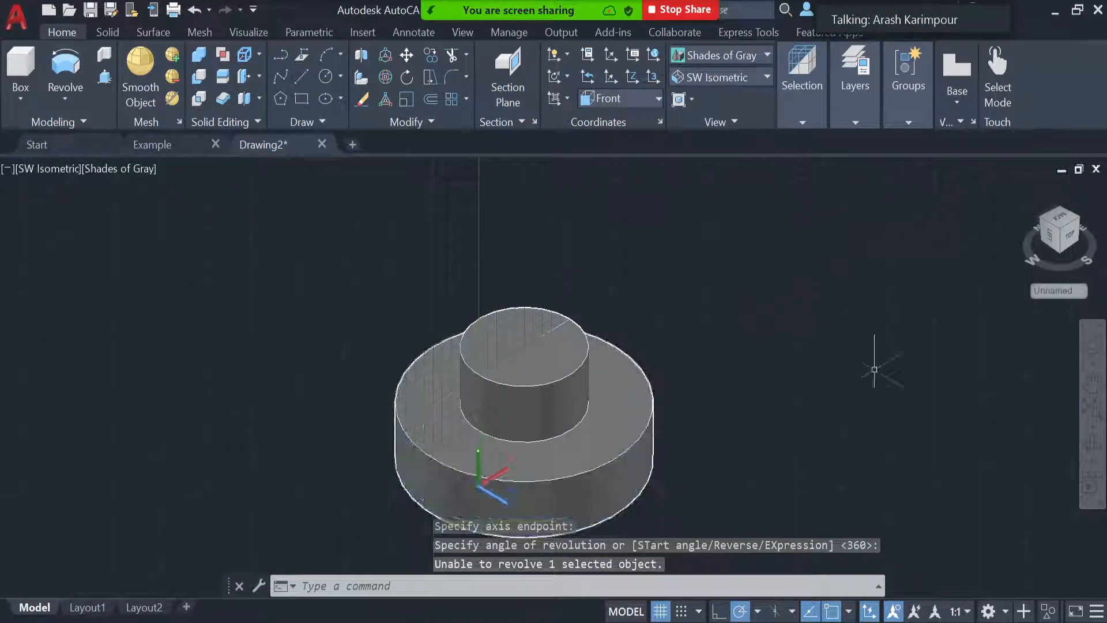
pyautogui.press('Escape')
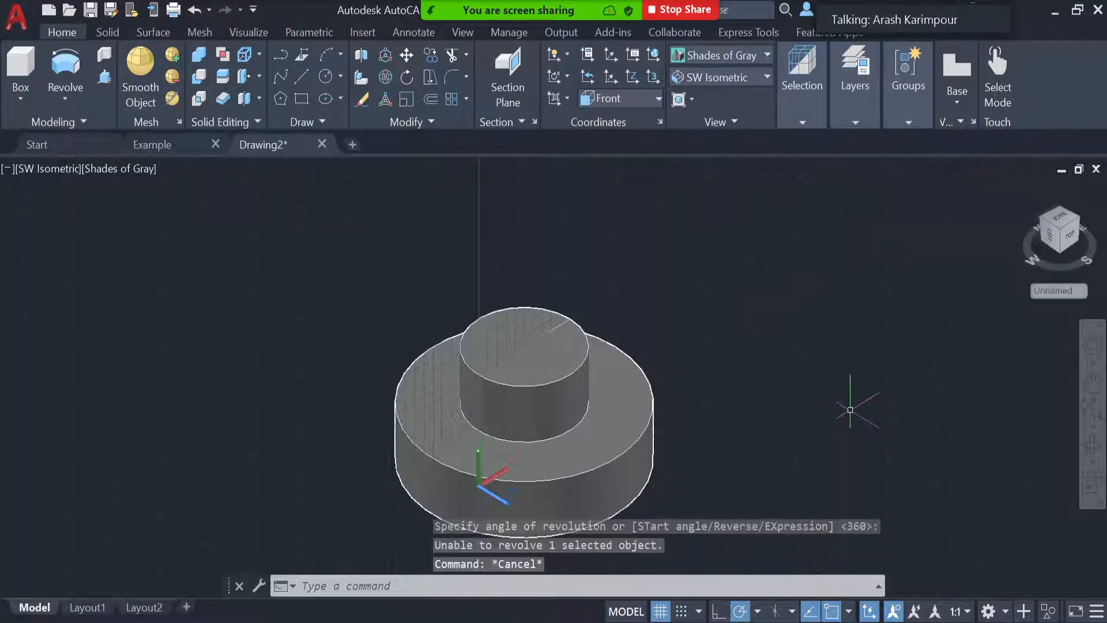
pyautogui.hotkey('ctrl', 'z')
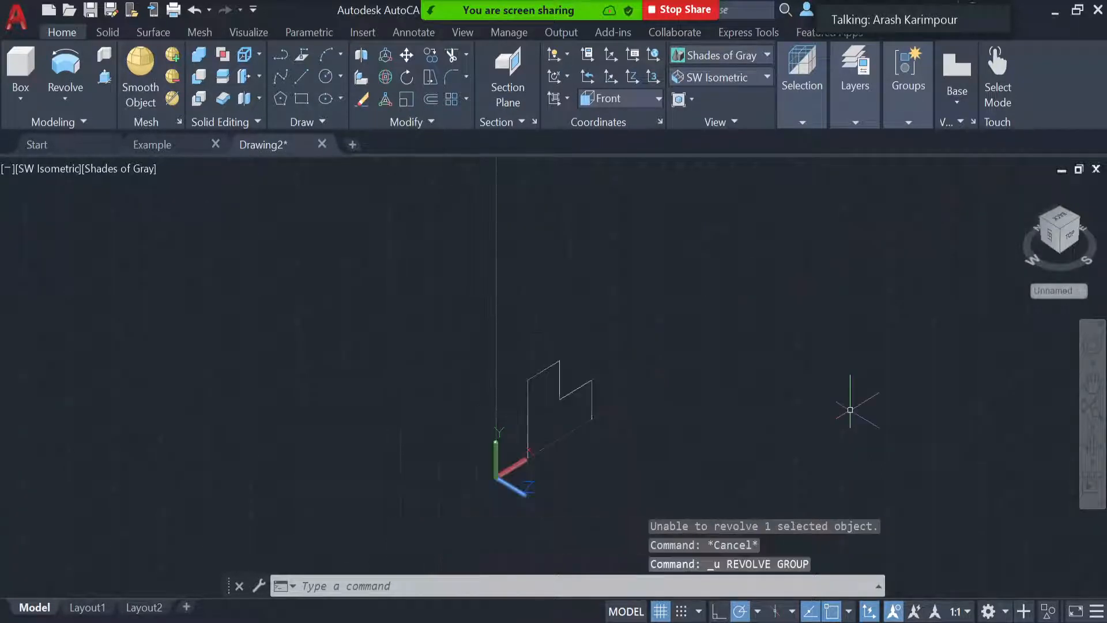
# Revolve five of the profile lines, leaving out the inner vertical step line, 90 degrees about the profile's left vertical edge.
pyautogui.click(65, 72)
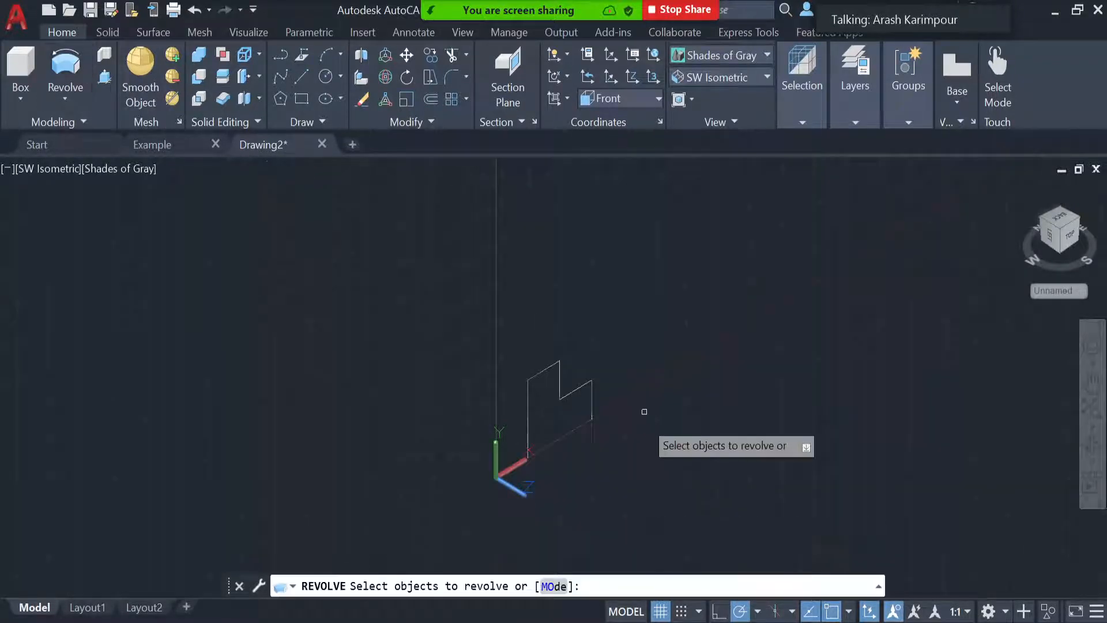
pyautogui.click(592, 392)
pyautogui.click(577, 389)
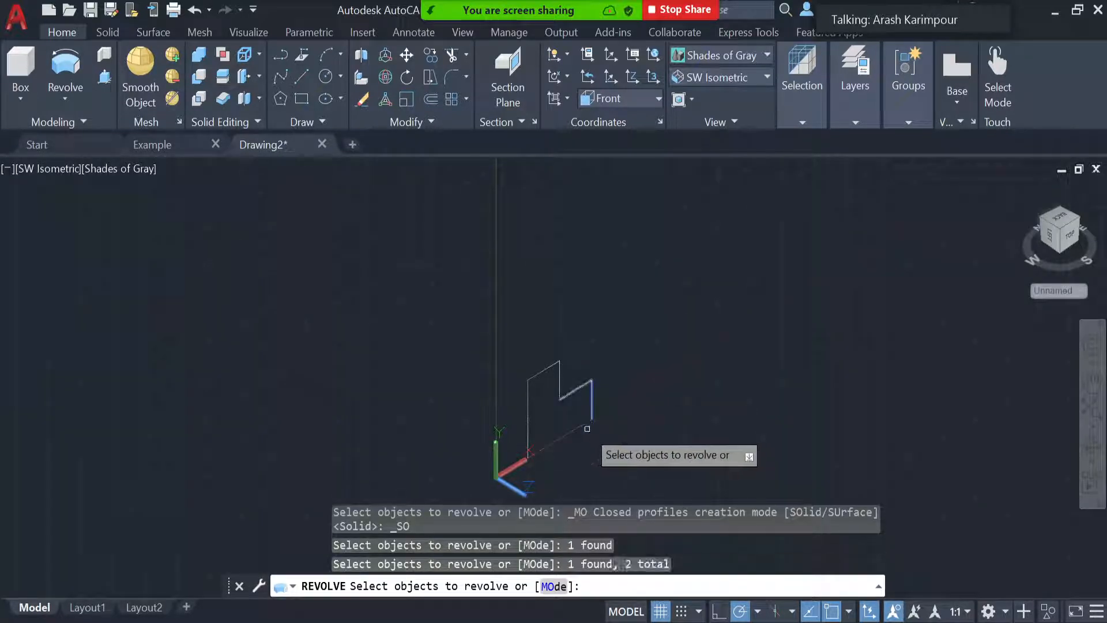
pyautogui.click(580, 428)
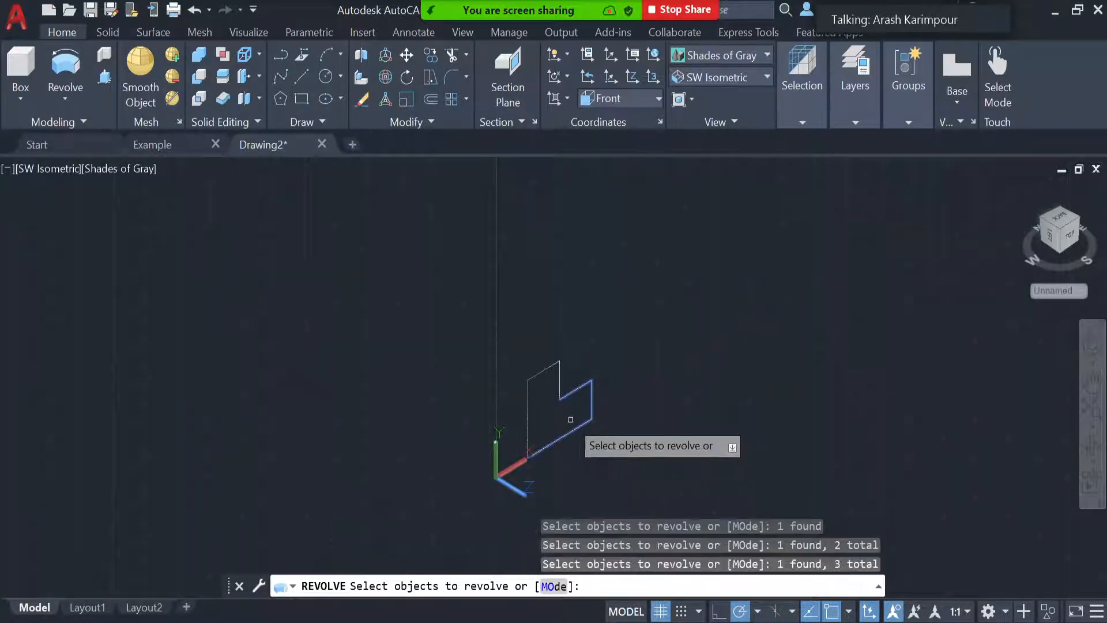
pyautogui.click(525, 408)
pyautogui.click(547, 369)
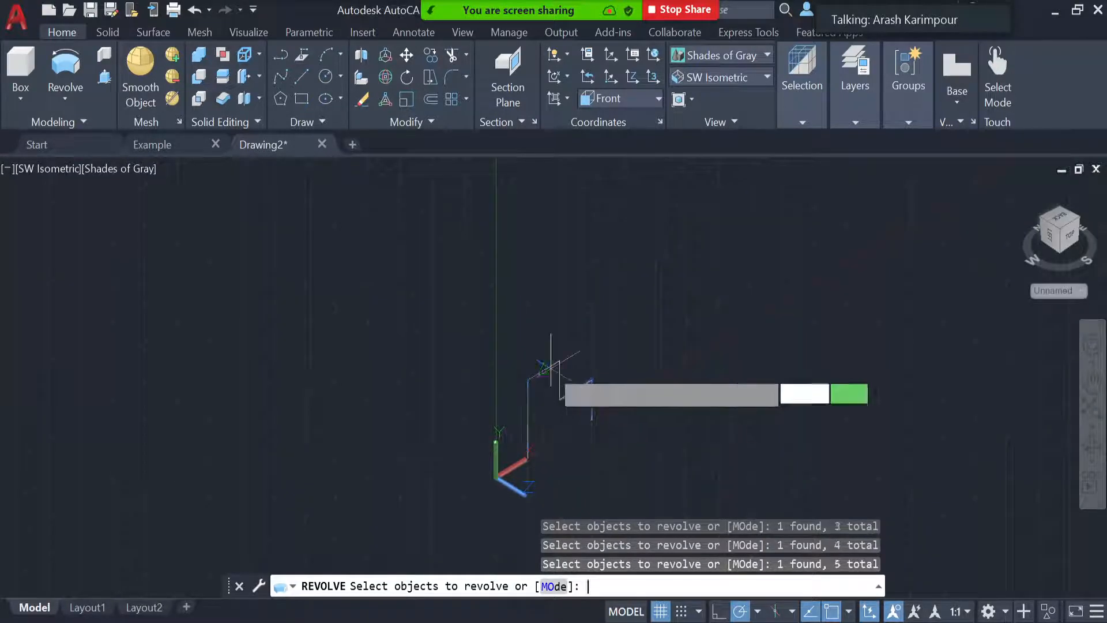
pyautogui.press('Return')
pyautogui.scroll(3, 546, 454)
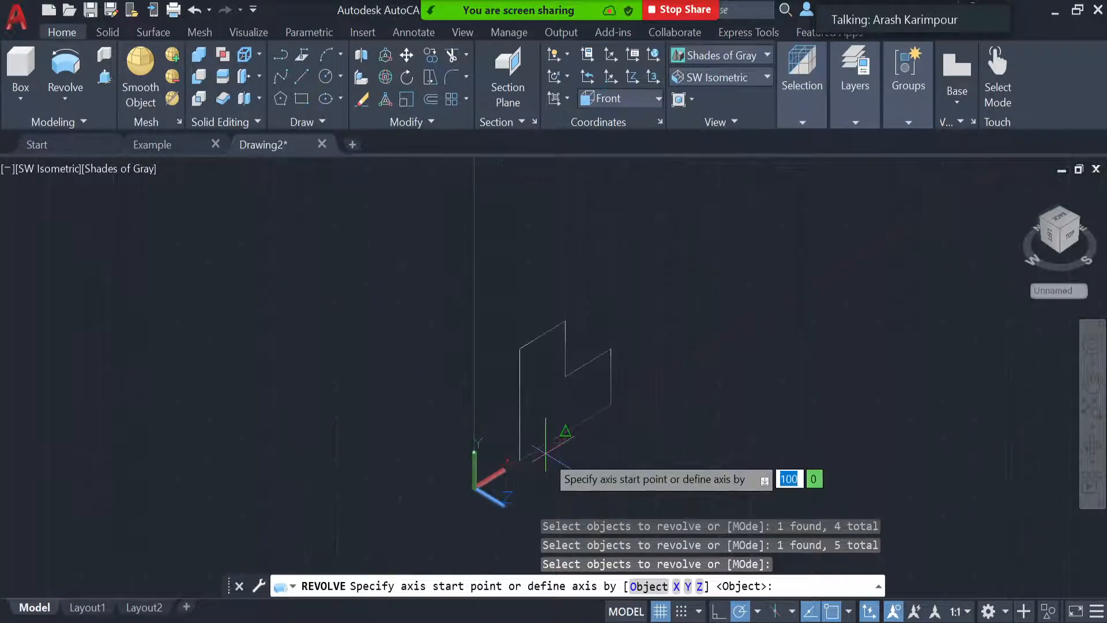
pyautogui.scroll(2, 525, 446)
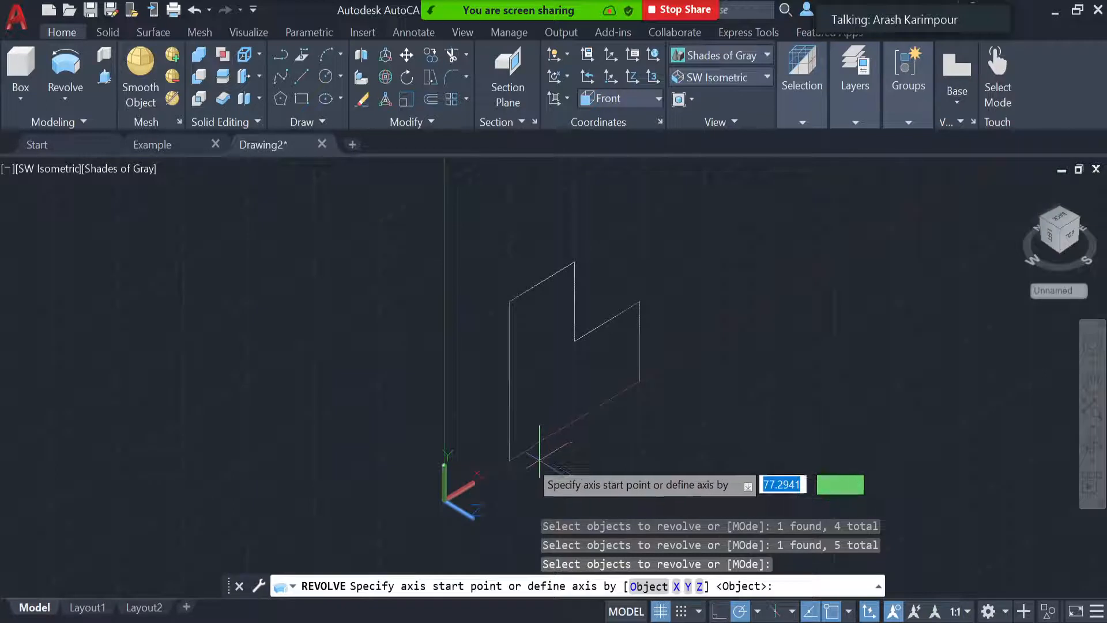
pyautogui.click(509, 461)
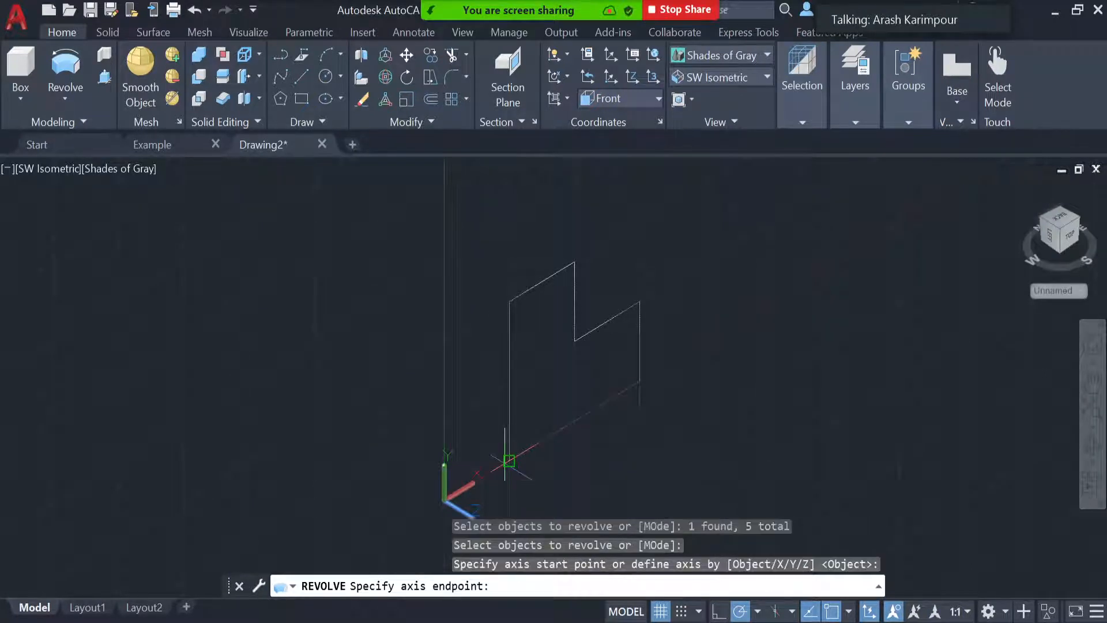
pyautogui.click(508, 301)
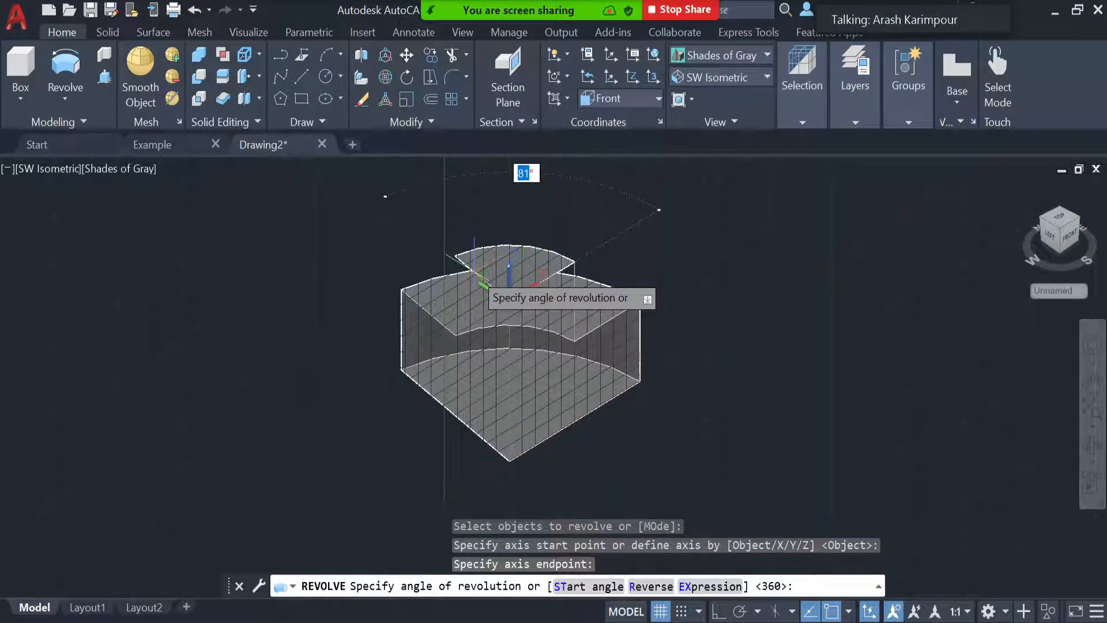
pyautogui.write('90')
pyautogui.press('Return')
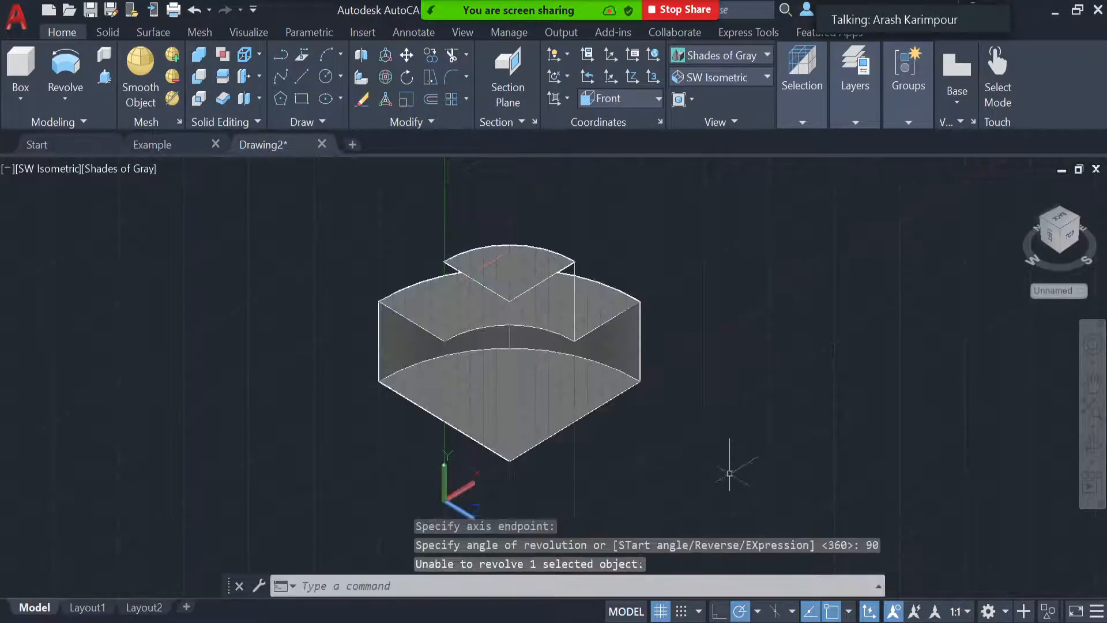
# Orbit around the 90-degree revolved surfaces to examine their open and closed sides from several directions.
pyautogui.click(1092, 447)
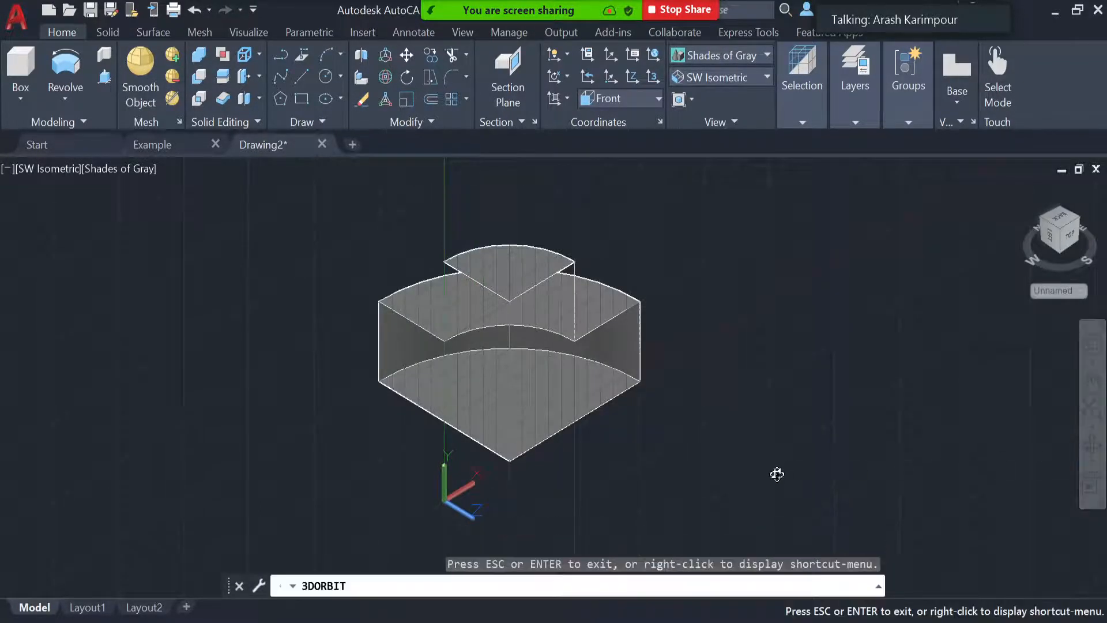
pyautogui.moveTo(746, 483); pyautogui.dragTo(685, 437)
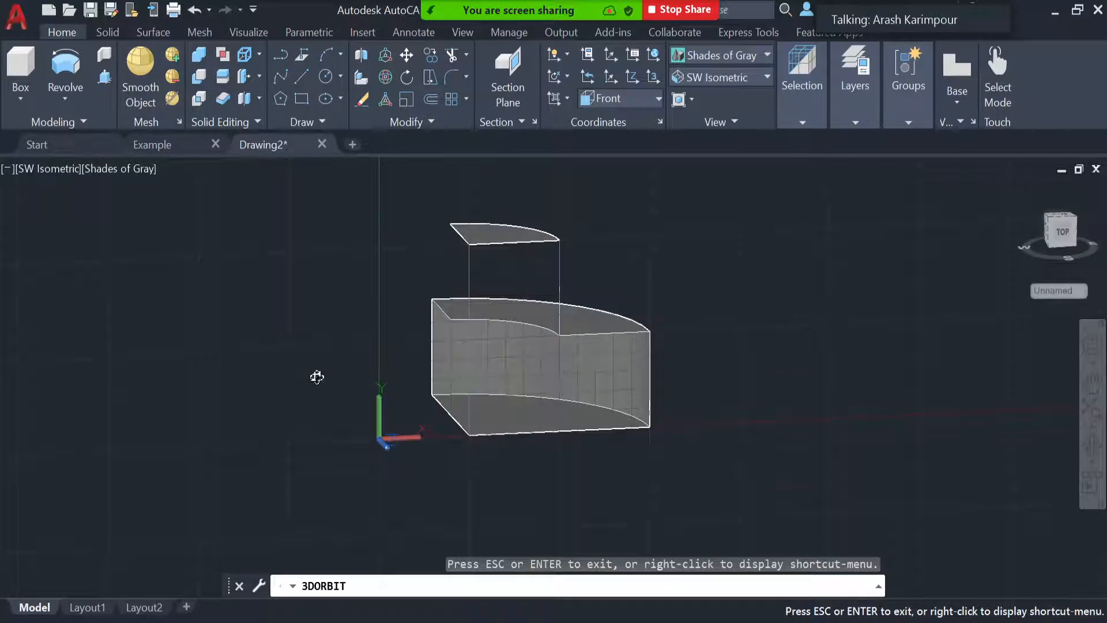
pyautogui.moveTo(600, 468); pyautogui.dragTo(829, 467)
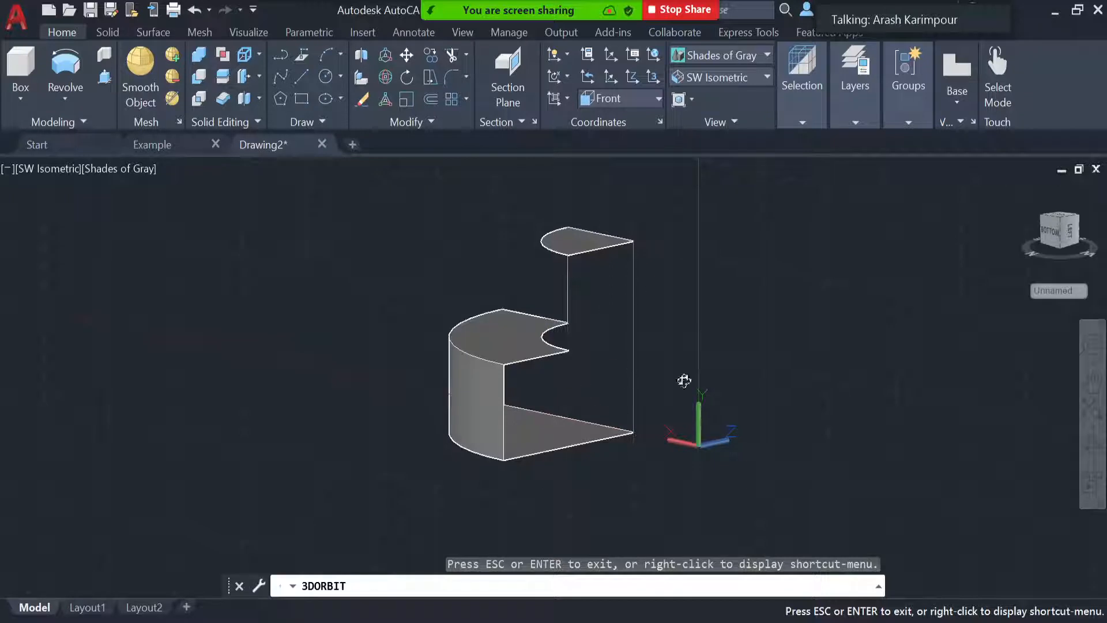
pyautogui.press('Escape')
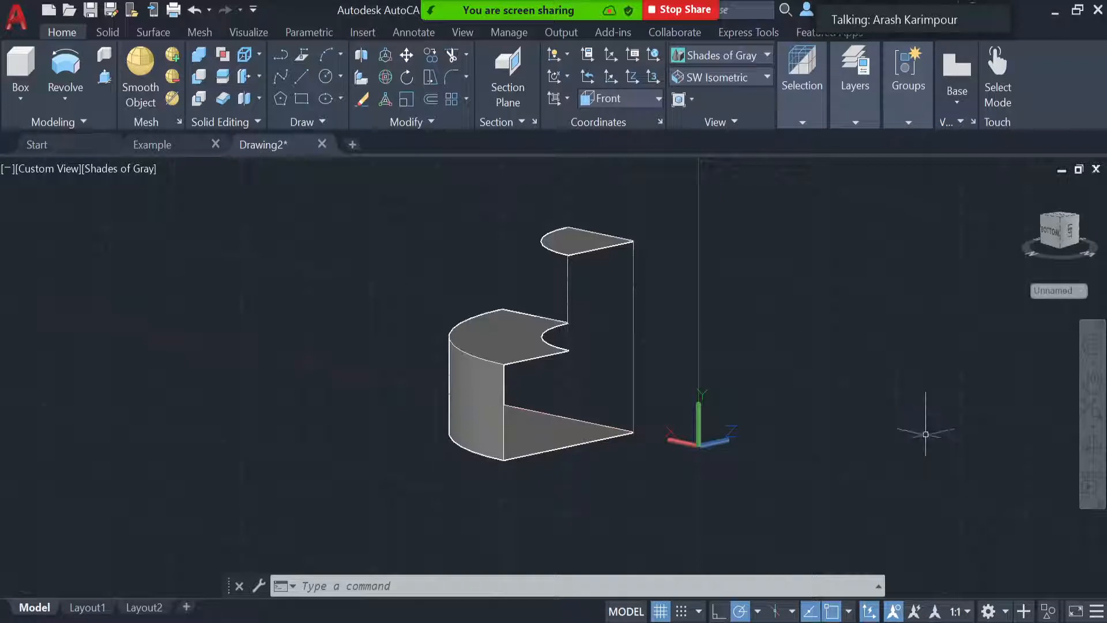
# Undo the orbit and the 90-degree revolve of the profile lines, and set the view to Front.
pyautogui.hotkey('ctrl', 'z')
pyautogui.hotkey('ctrl', 'z')
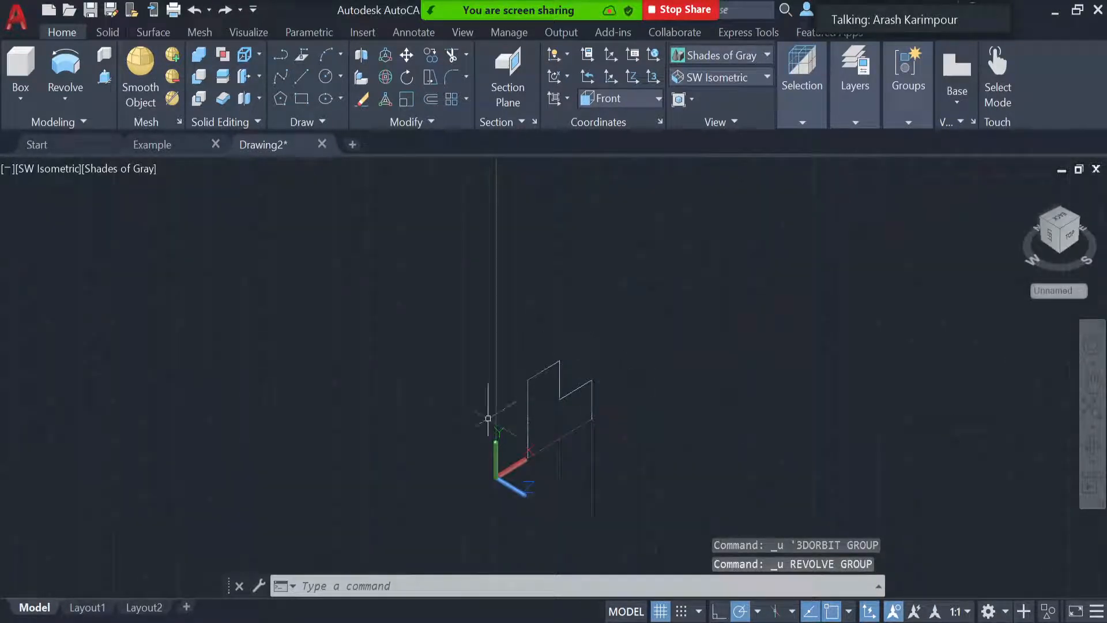
pyautogui.scroll(3, 655, 421)
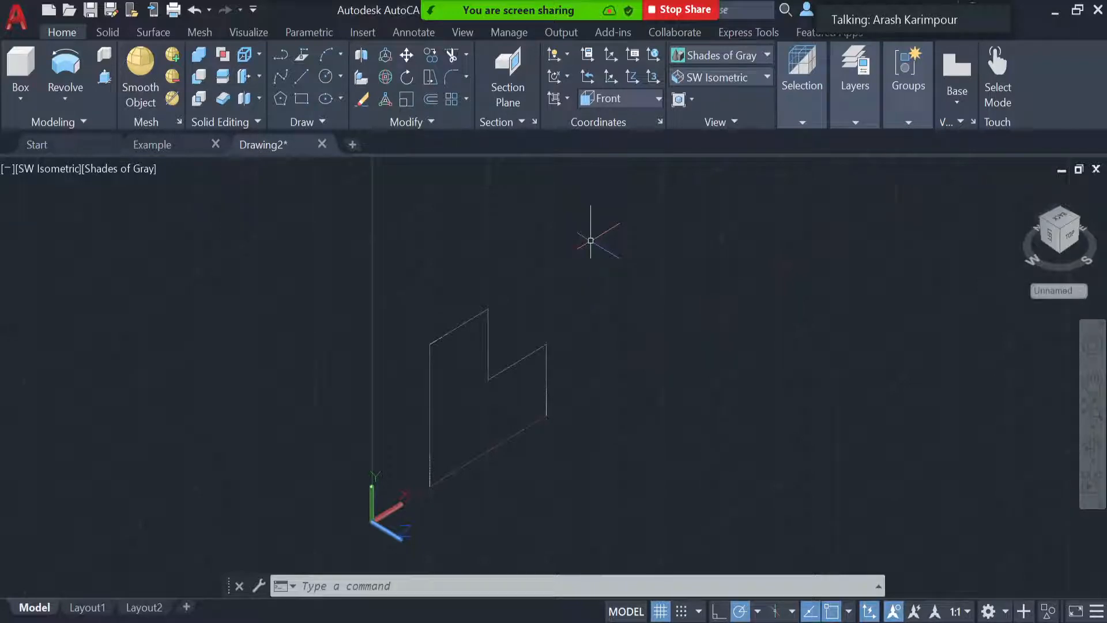
pyautogui.click(704, 79)
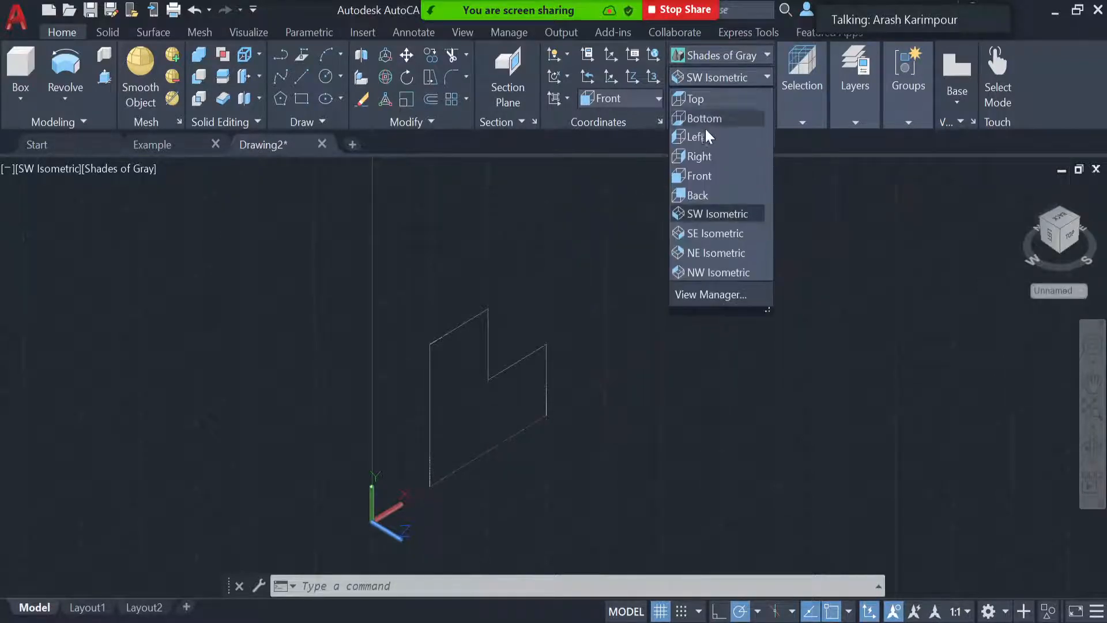
pyautogui.click(709, 176)
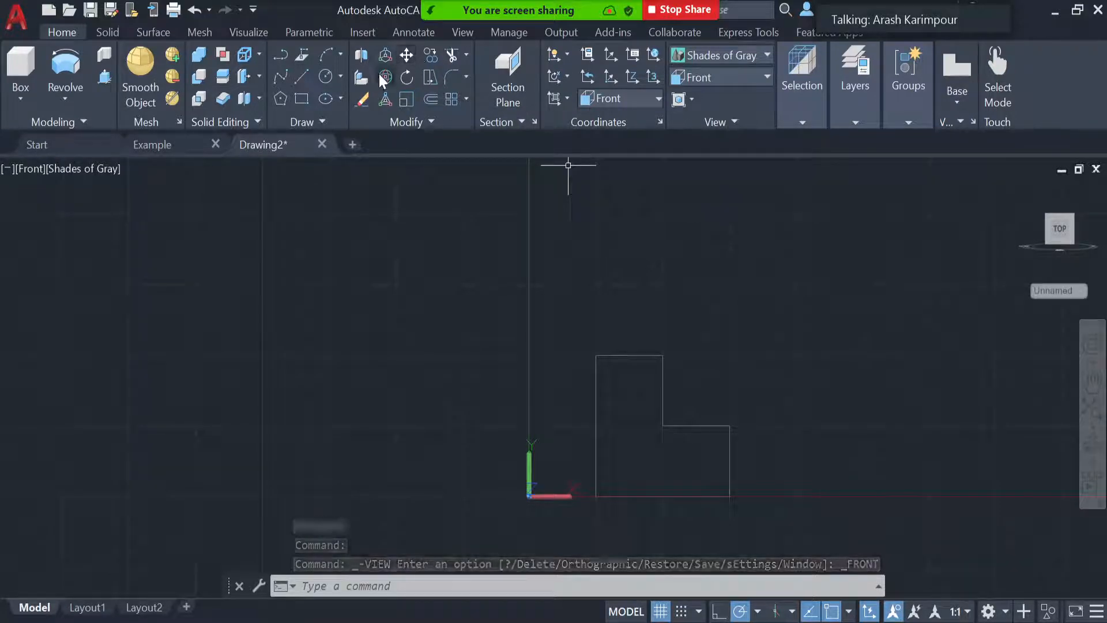
# Copy all six profile lines horizontally along positive X from the lower-left corner, placing copies at 200 and 400 units.
pyautogui.click(428, 56)
pyautogui.click(807, 294)
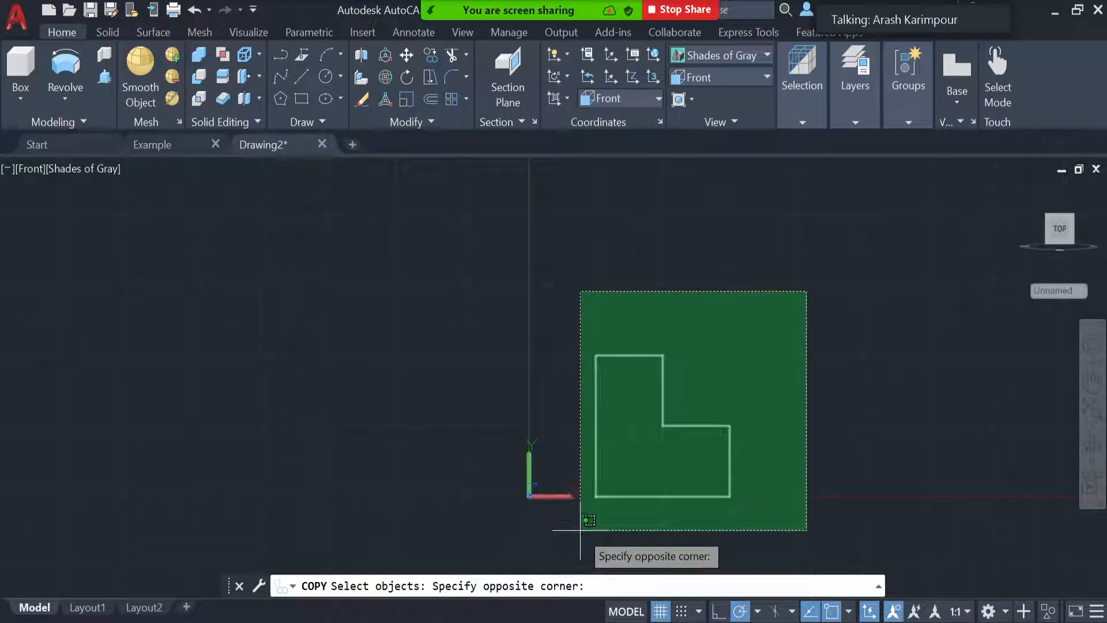
pyautogui.click(580, 529)
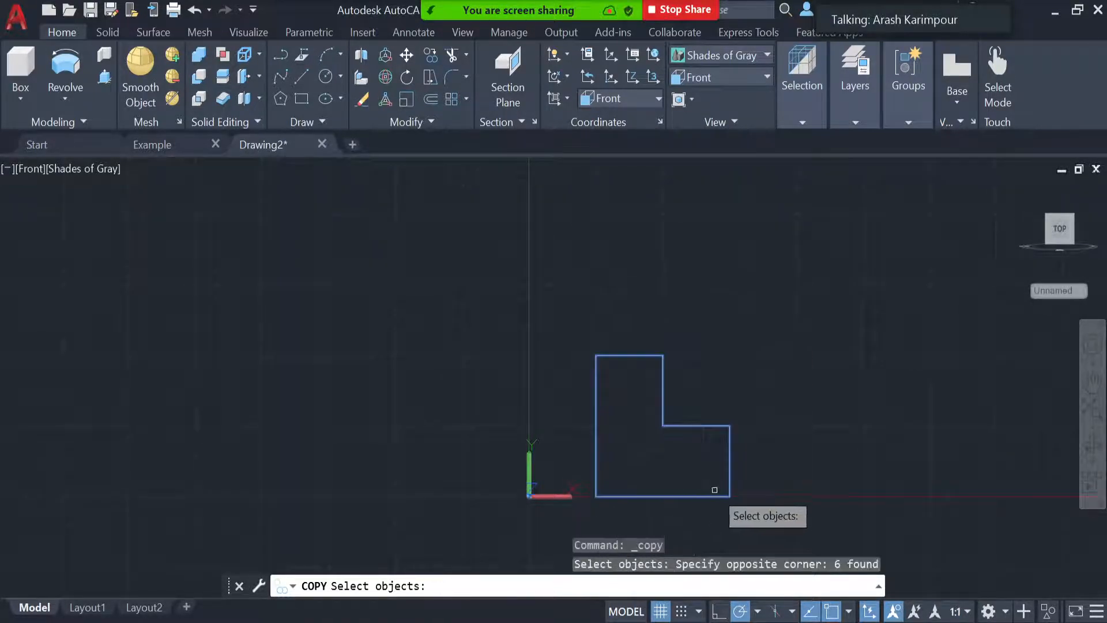
pyautogui.press('Return')
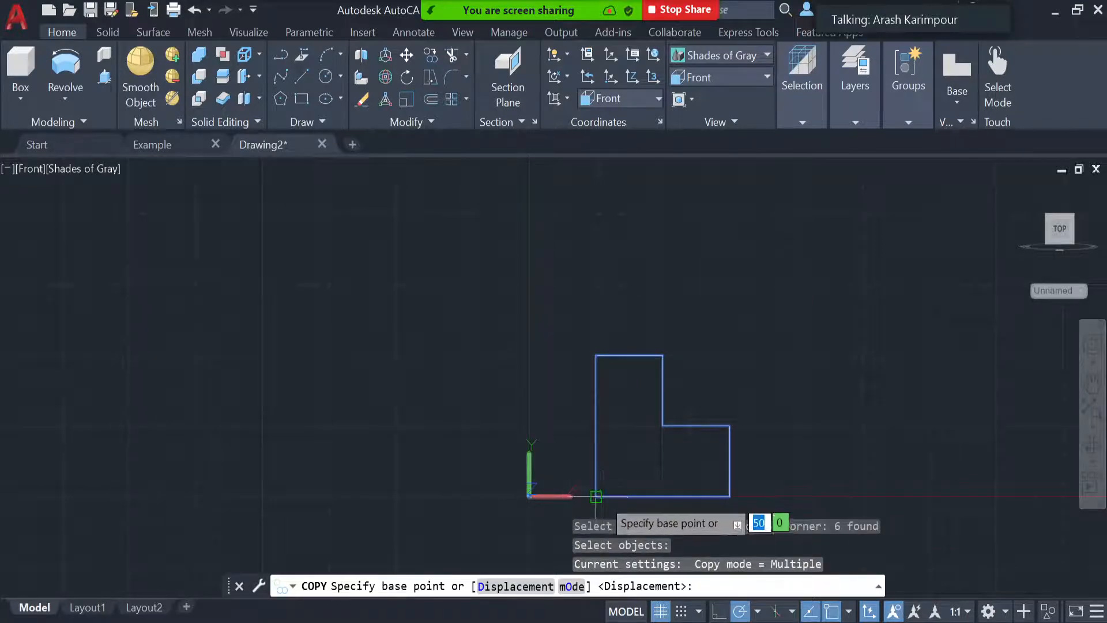
pyautogui.click(597, 497)
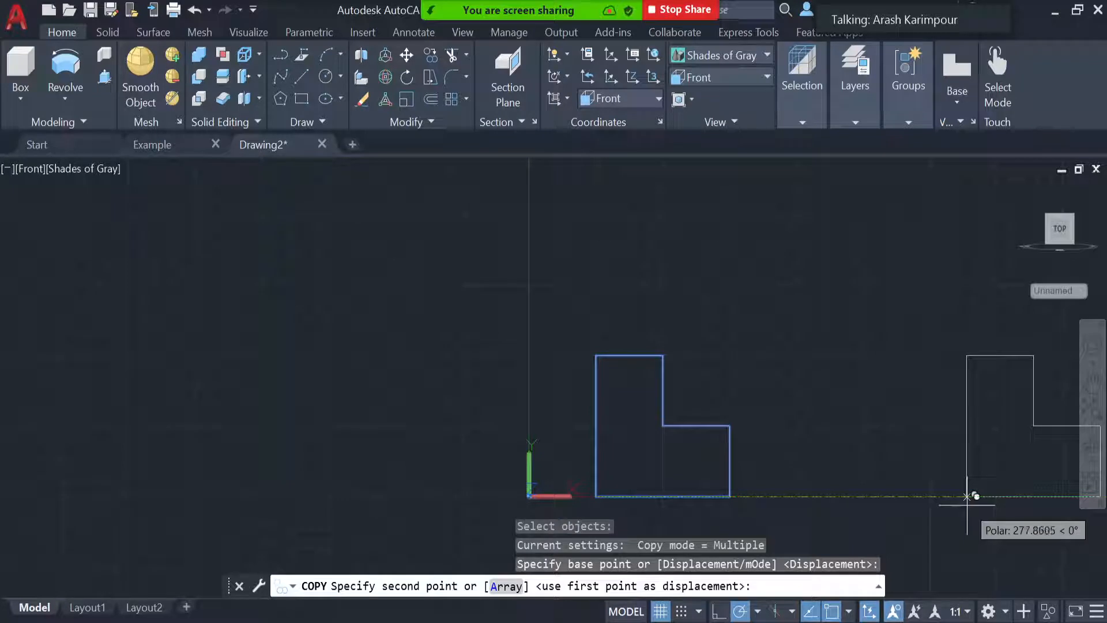
pyautogui.write('200')
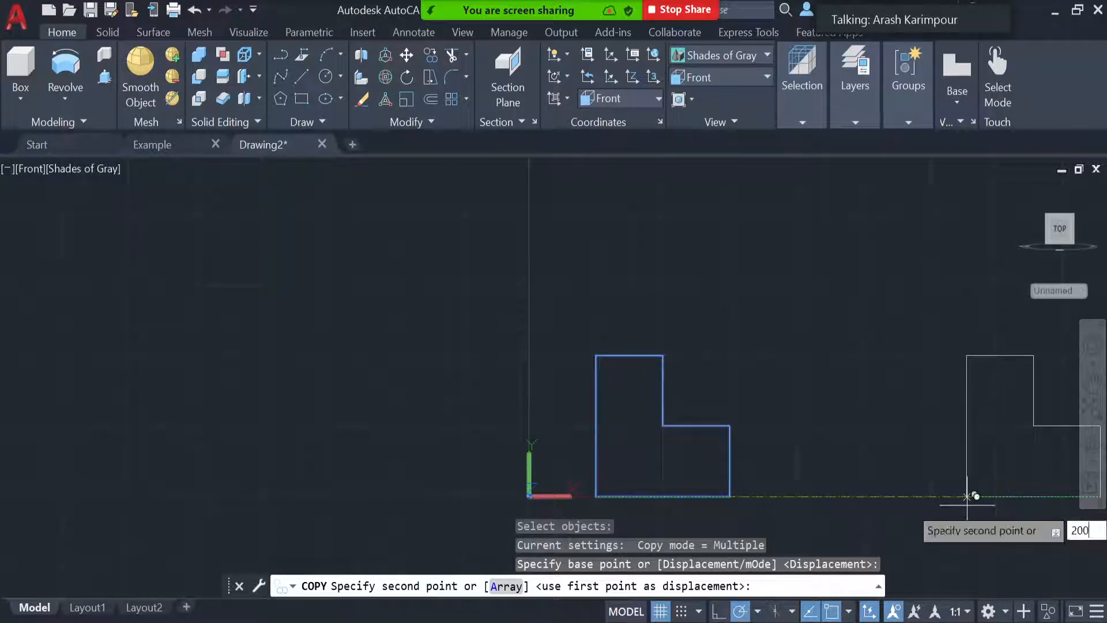
pyautogui.press('Return')
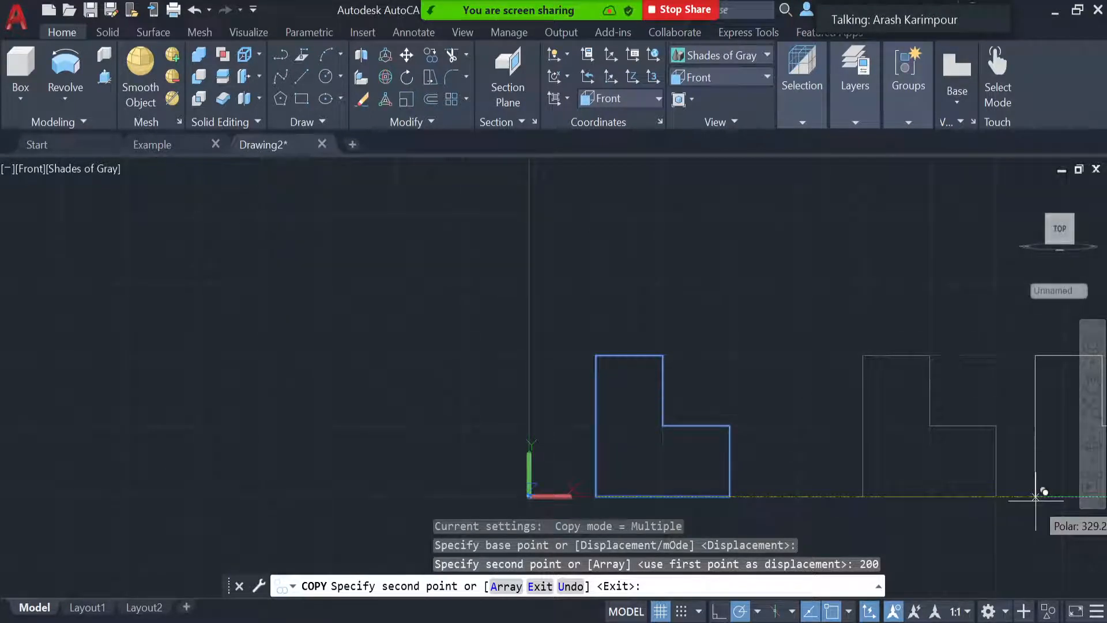
pyautogui.write('400')
pyautogui.press('Return')
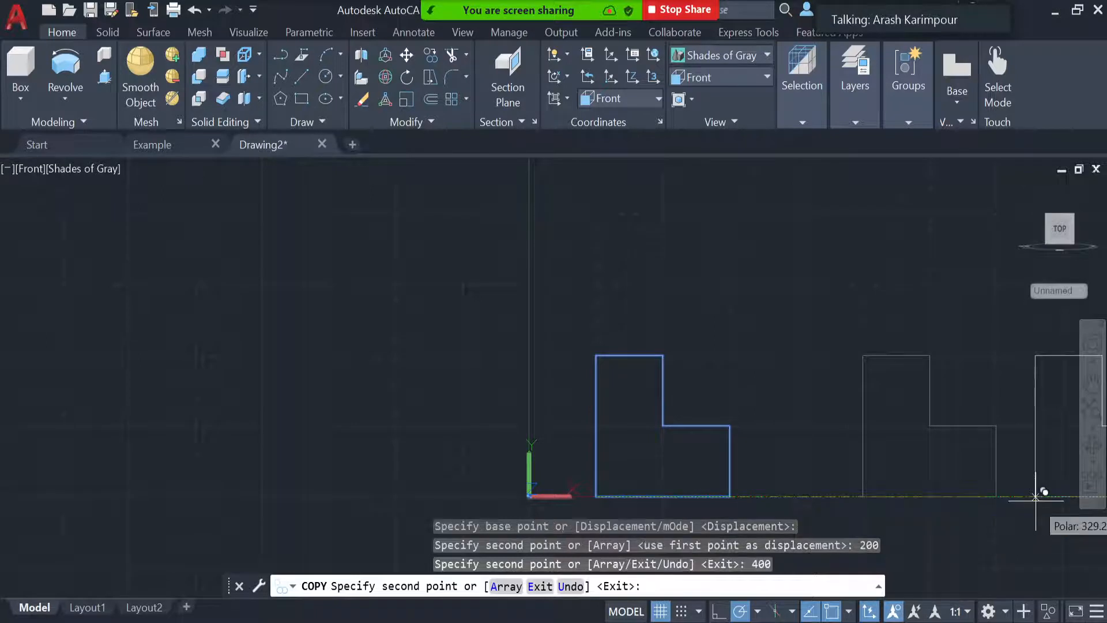
pyautogui.press('Return')
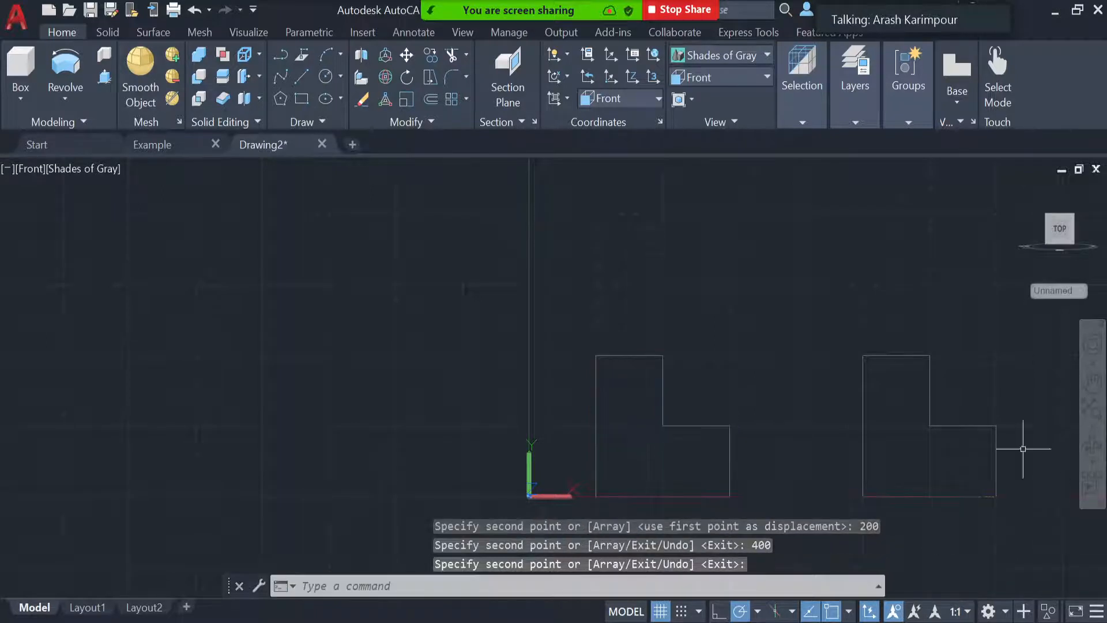
# Delete the six lines of the profile copy placed at 200 units.
pyautogui.click(1022, 332)
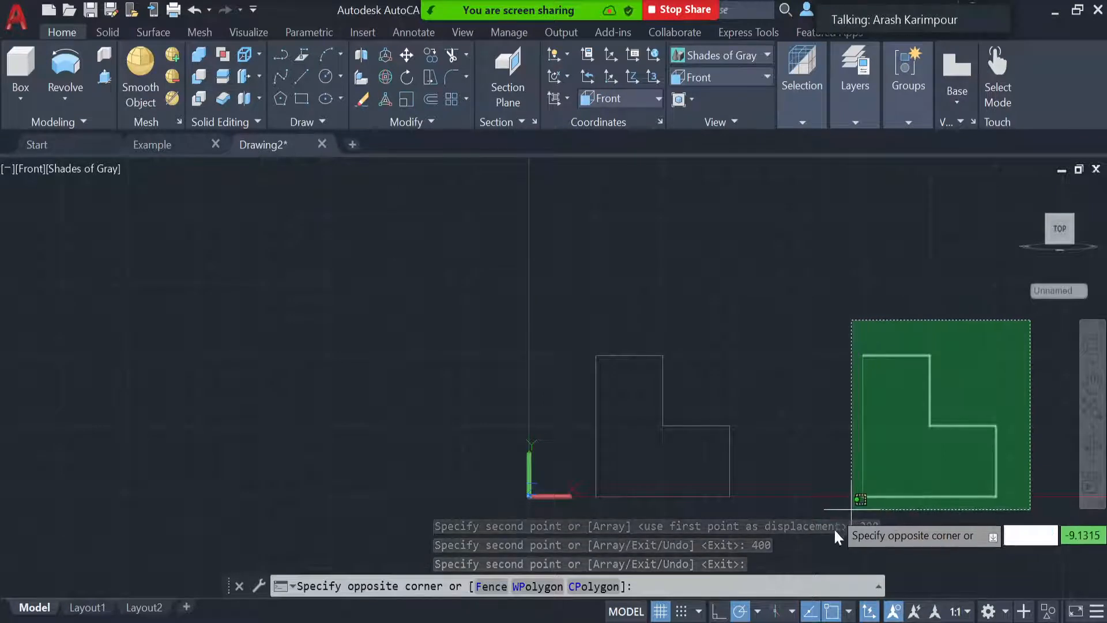
pyautogui.click(852, 509)
pyautogui.press('Delete')
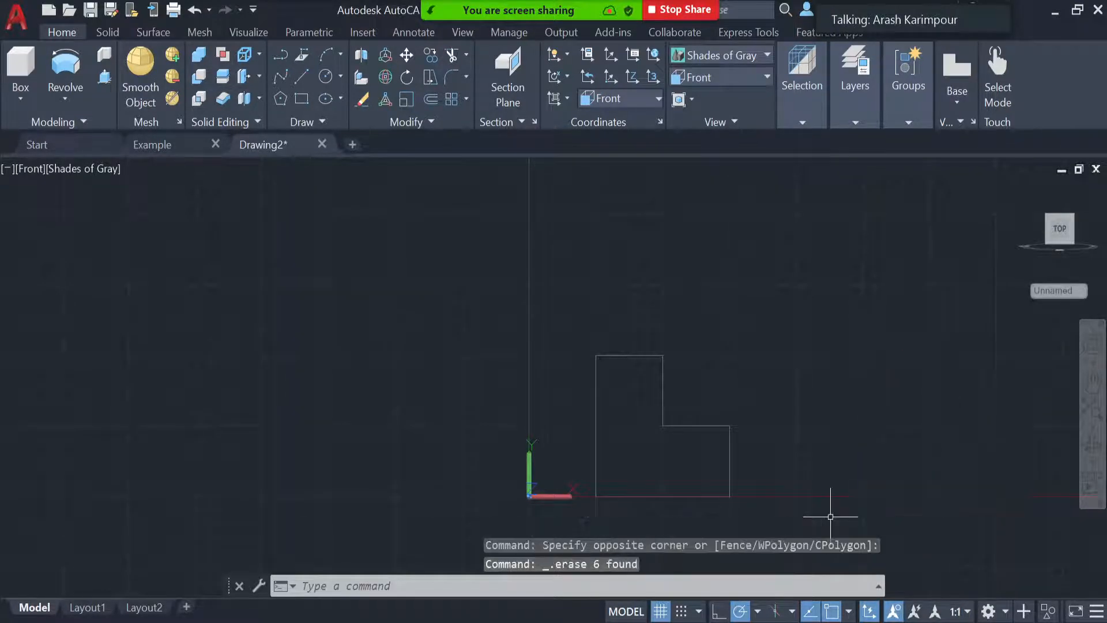
# Join the six lines of the original profile near the origin into one polyline.
pyautogui.click(720, 75)
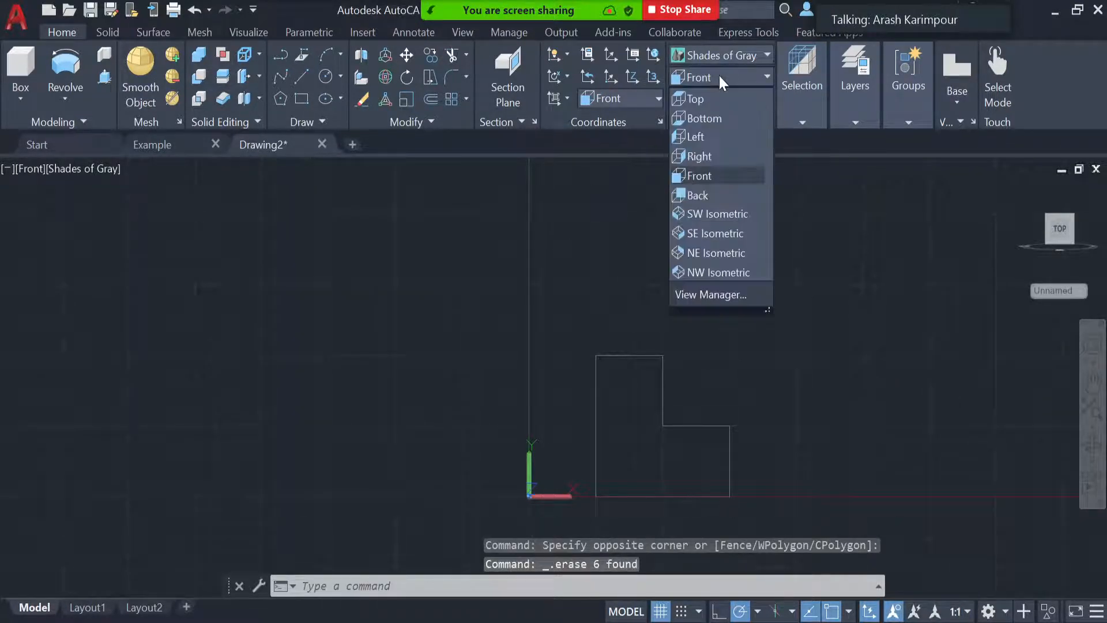
pyautogui.click(732, 195)
pyautogui.scroll(-4, 853, 400)
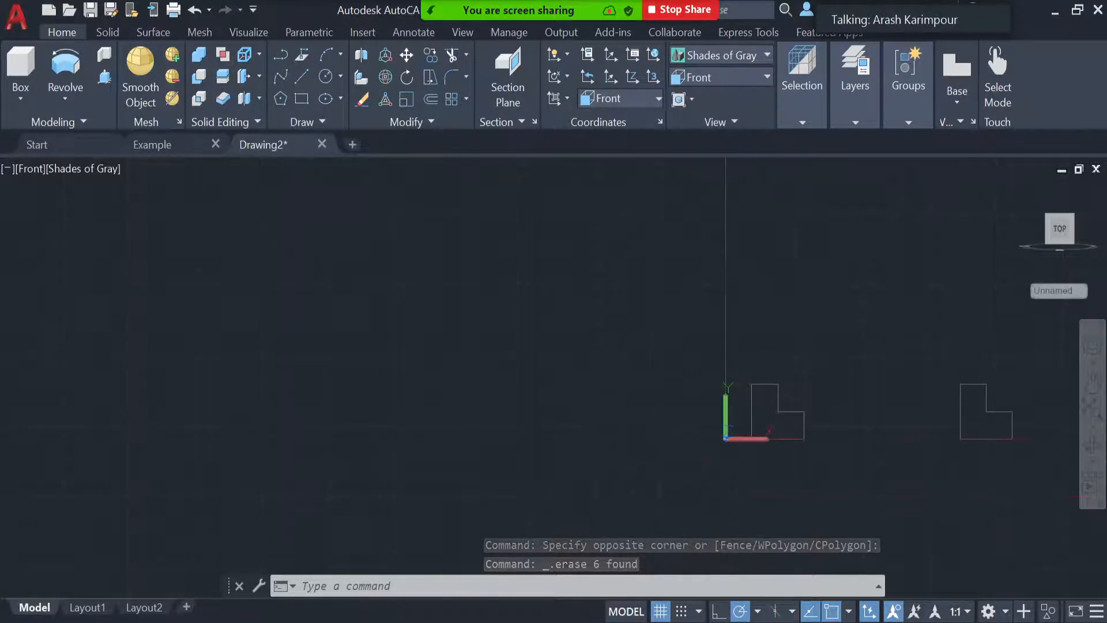
pyautogui.scroll(2, 845, 390)
pyautogui.scroll(3, 836, 390)
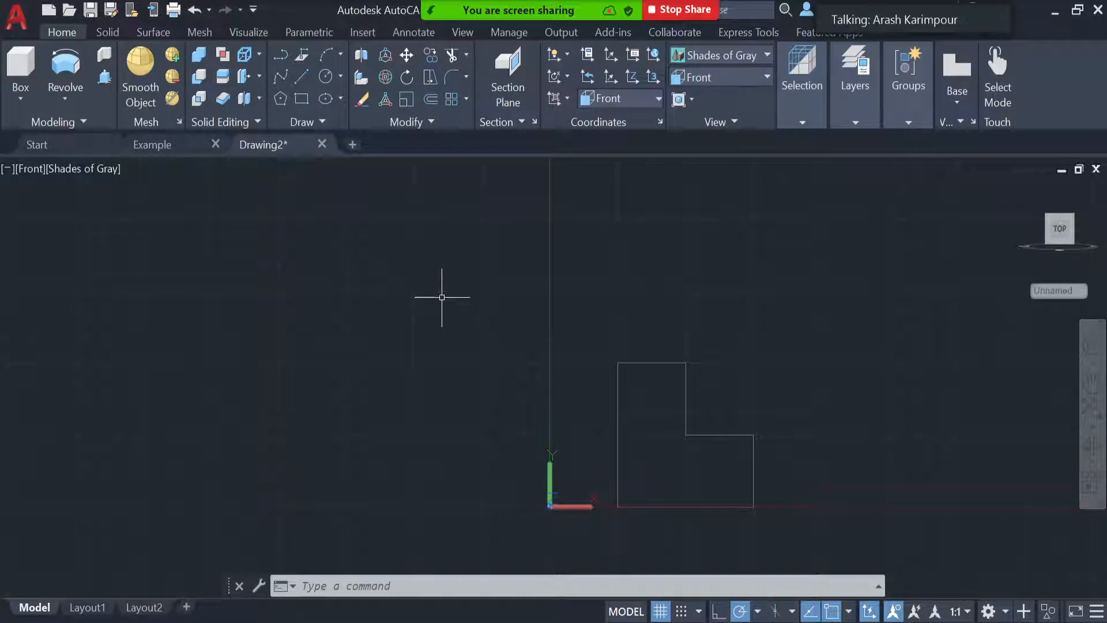
pyautogui.click(424, 119)
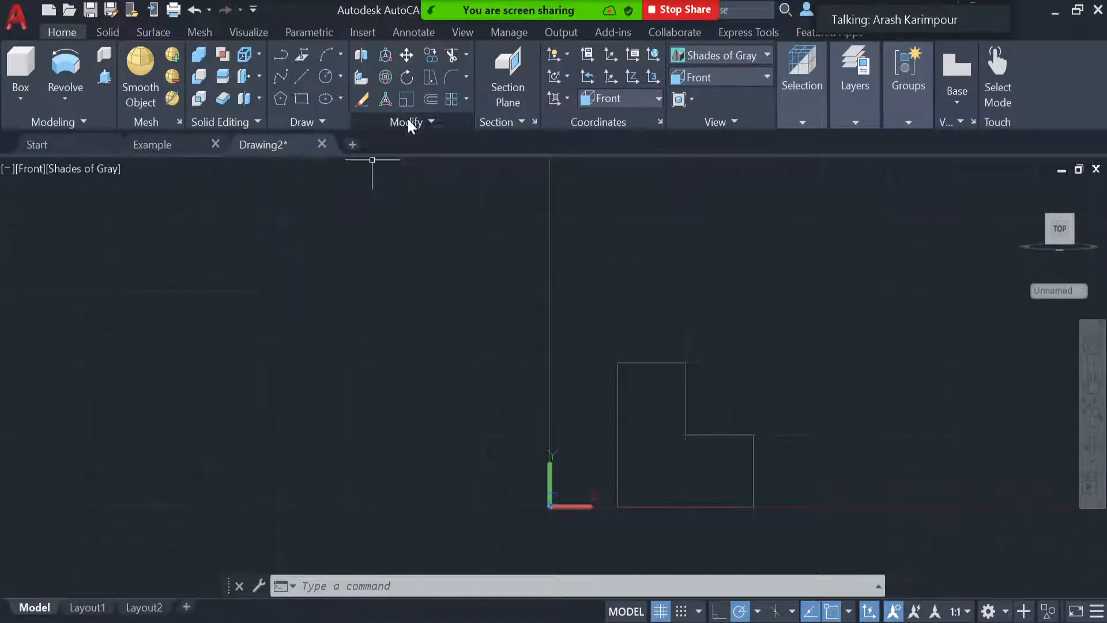
pyautogui.click(407, 120)
pyautogui.click(424, 165)
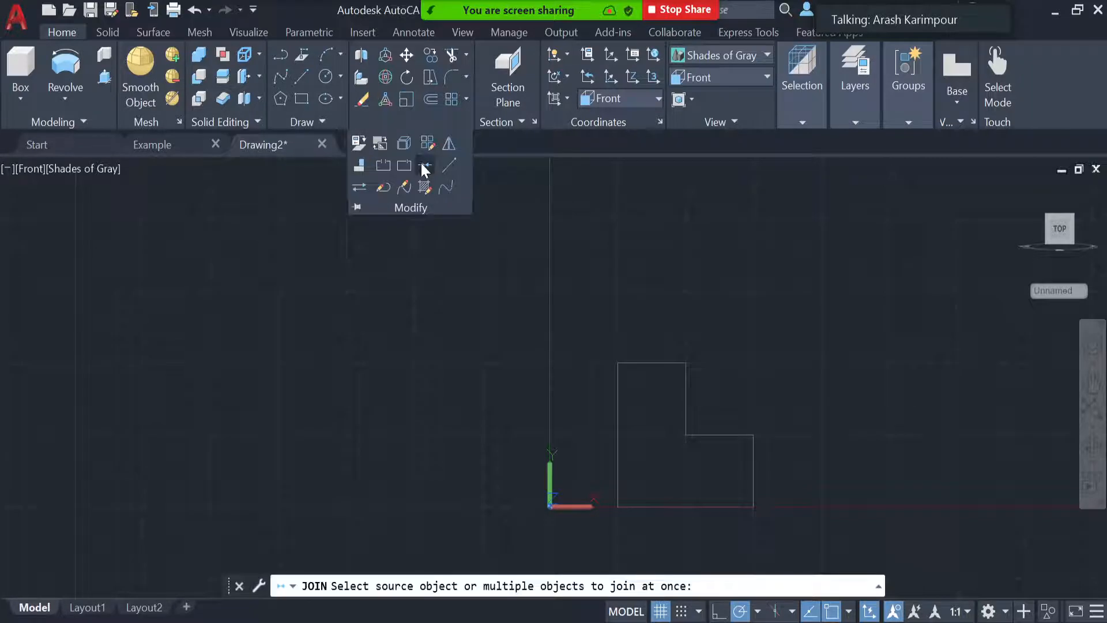
pyautogui.click(800, 331)
pyautogui.click(607, 535)
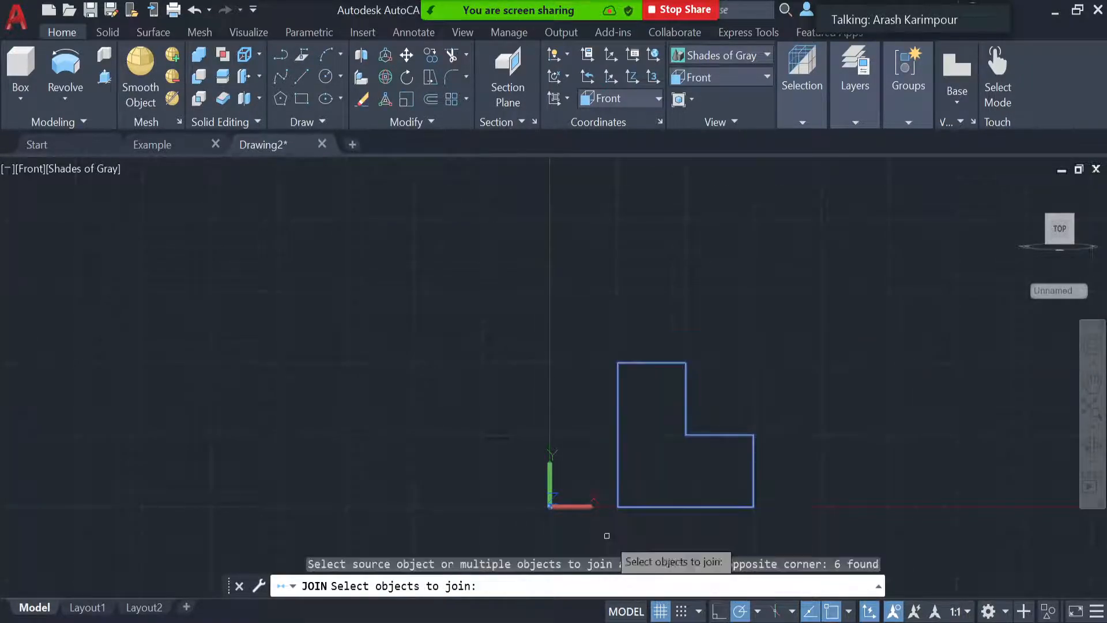
pyautogui.press('Return')
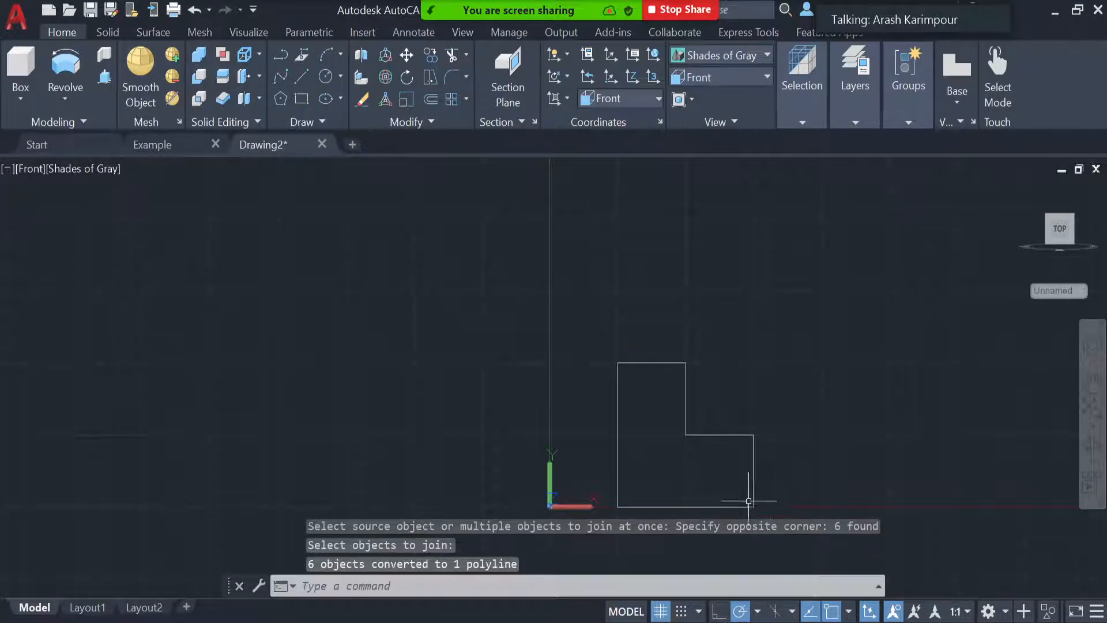
# Select the joined profile to check that it is a single object, and set the view to SW Isometric.
pyautogui.click(741, 508)
pyautogui.scroll(-5, 877, 420)
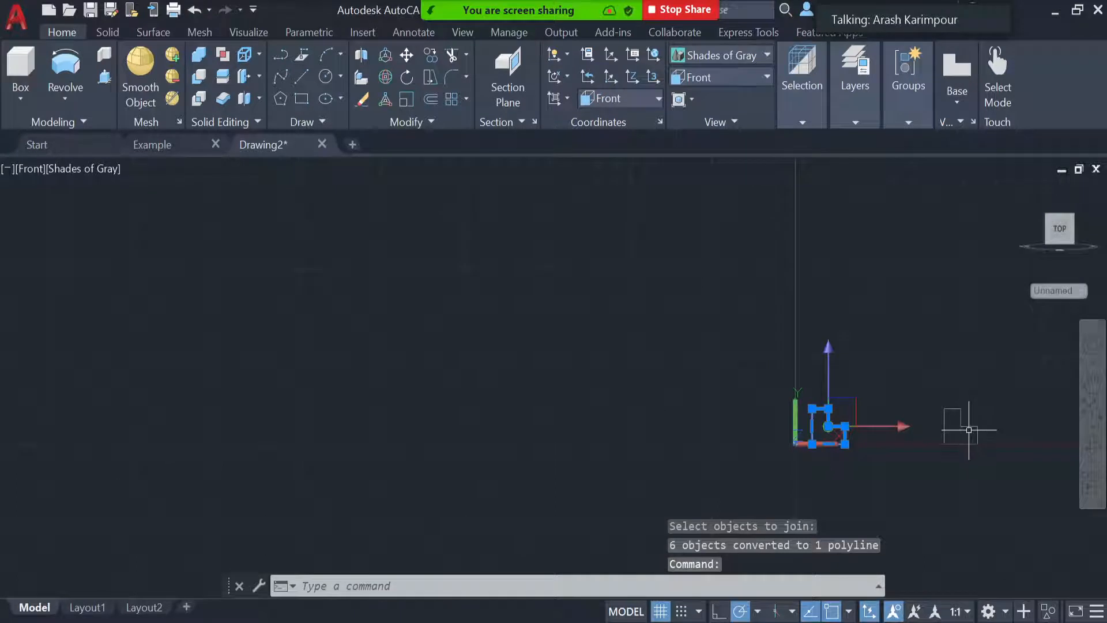
pyautogui.press('Escape')
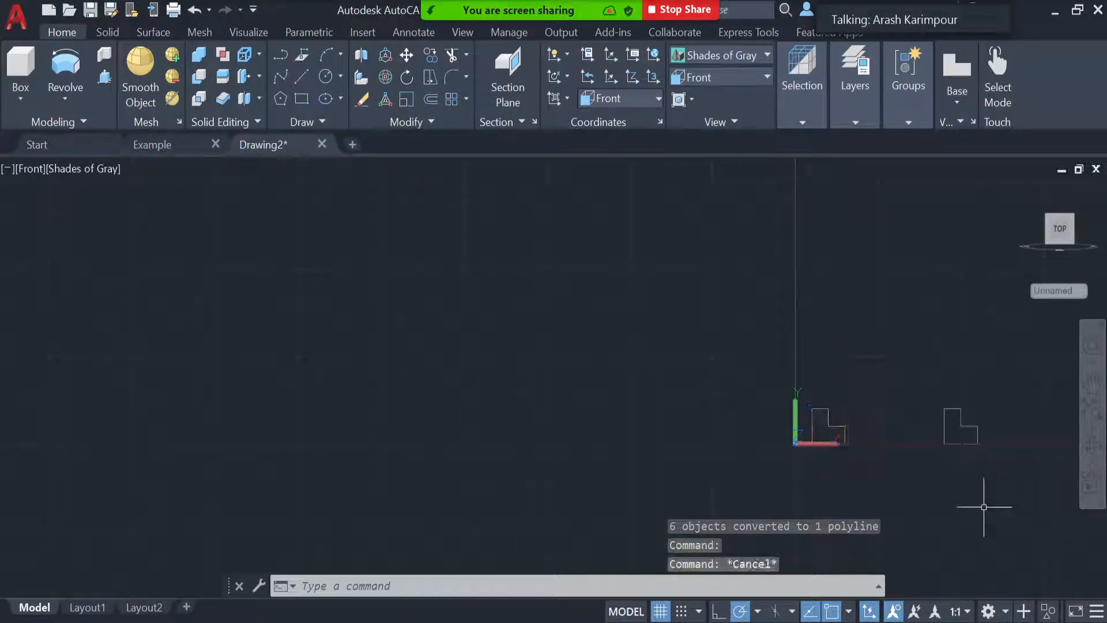
pyautogui.click(741, 79)
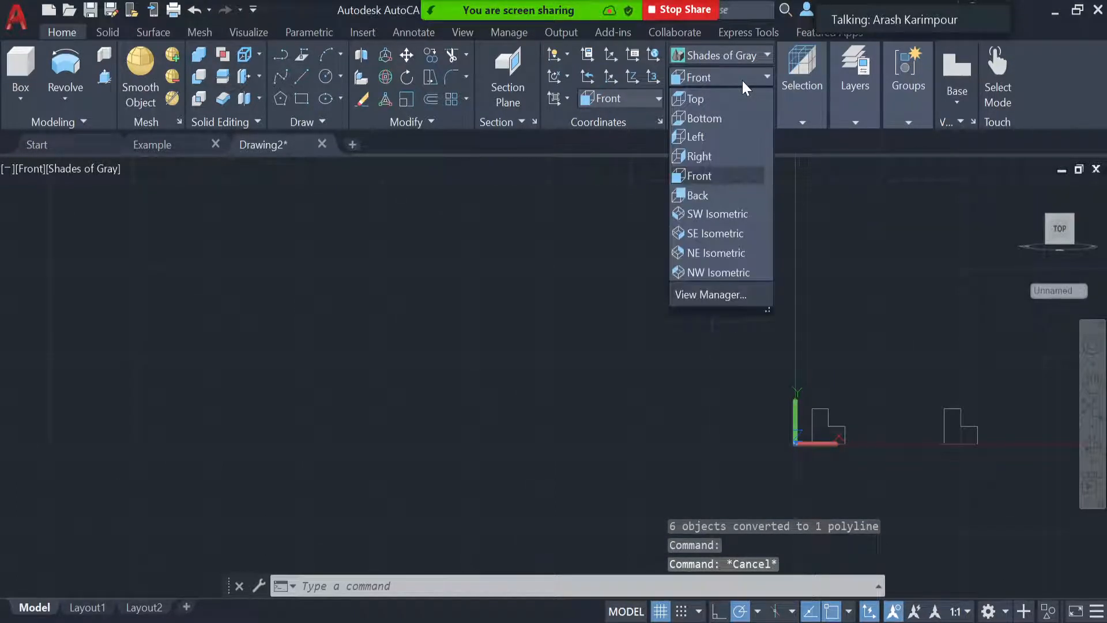
pyautogui.click(739, 214)
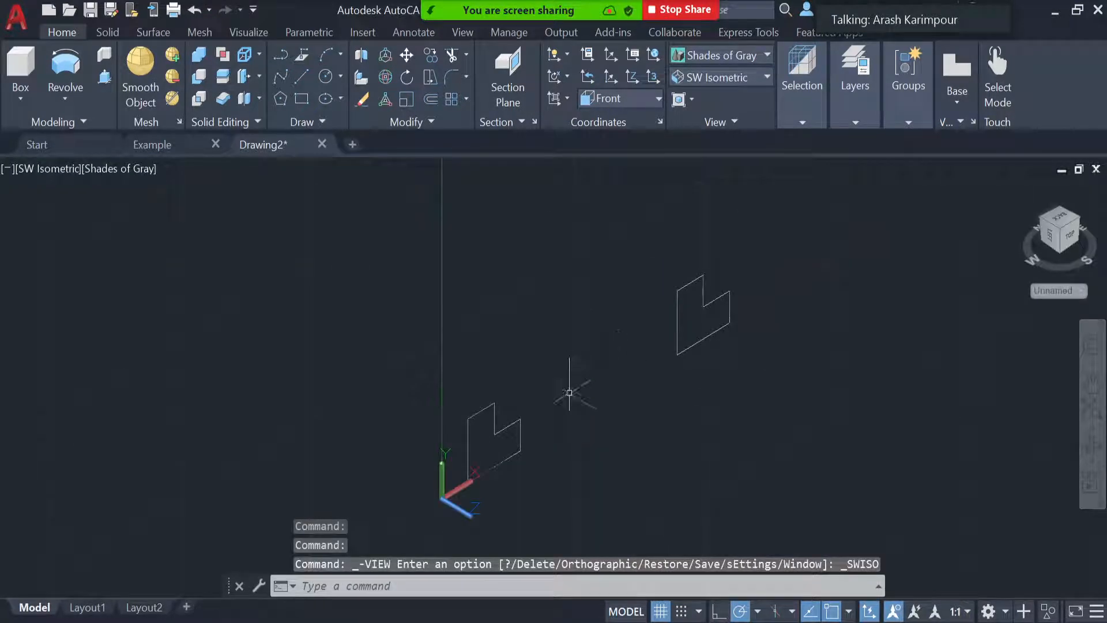
pyautogui.scroll(-1, 560, 420)
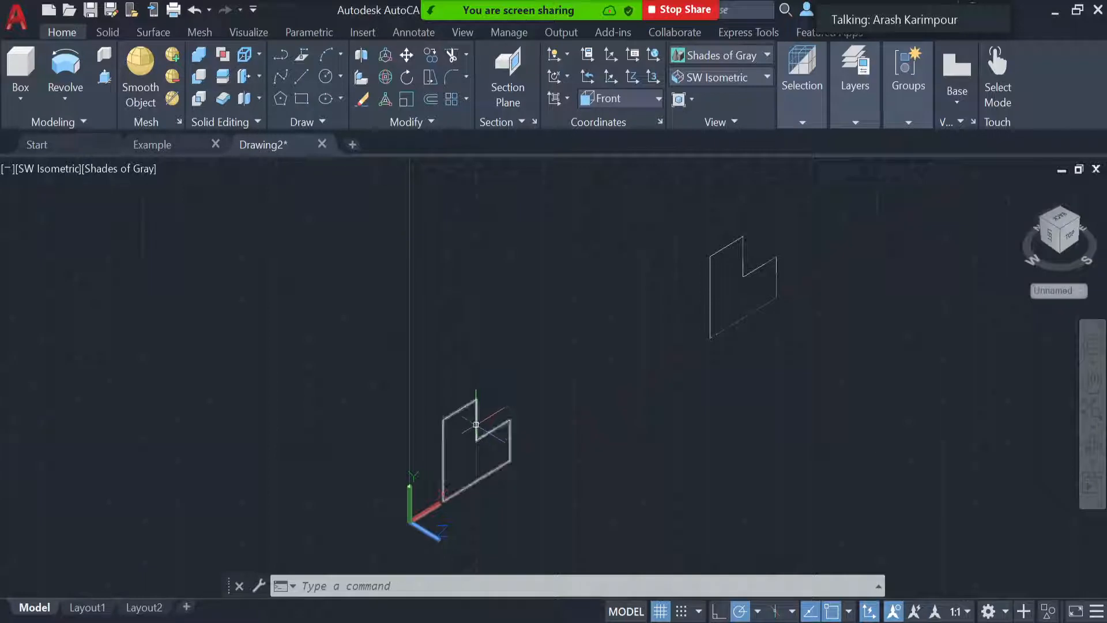
# Revolve the joined profile near the origin by 90 degrees about its long vertical edge as a solid.
pyautogui.click(59, 70)
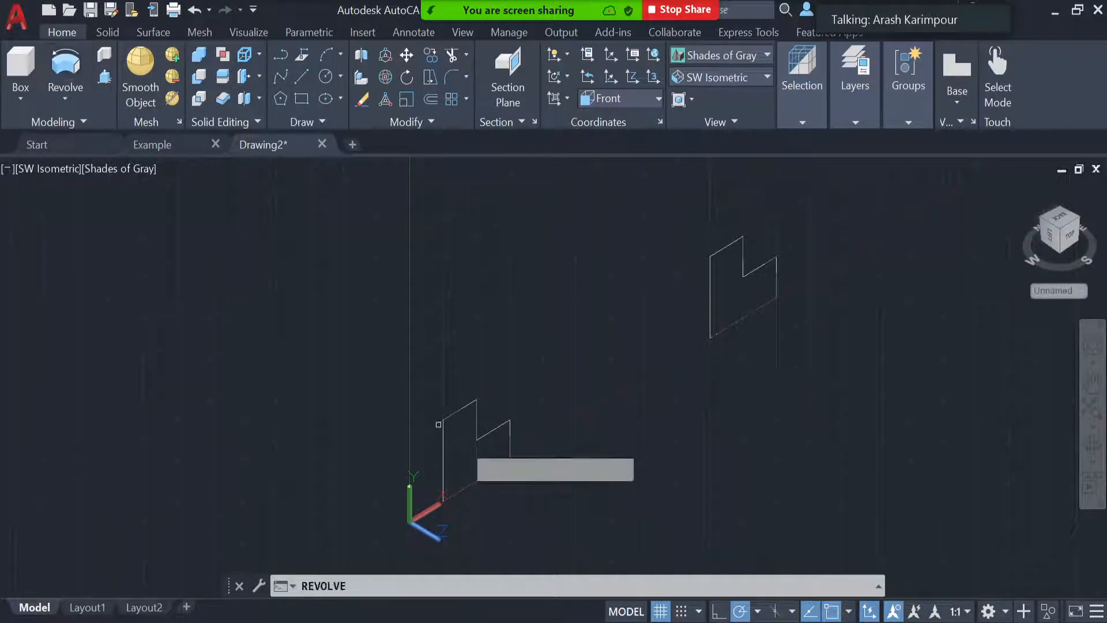
pyautogui.click(490, 430)
pyautogui.press('Return')
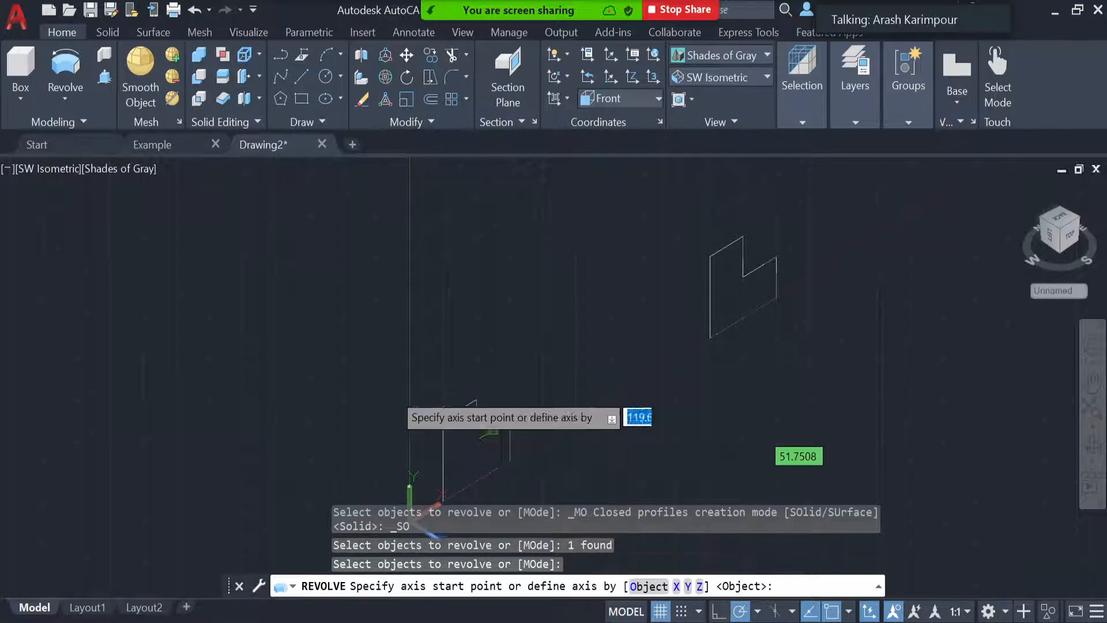
pyautogui.scroll(3, 388, 434)
pyautogui.scroll(-3, 718, 450)
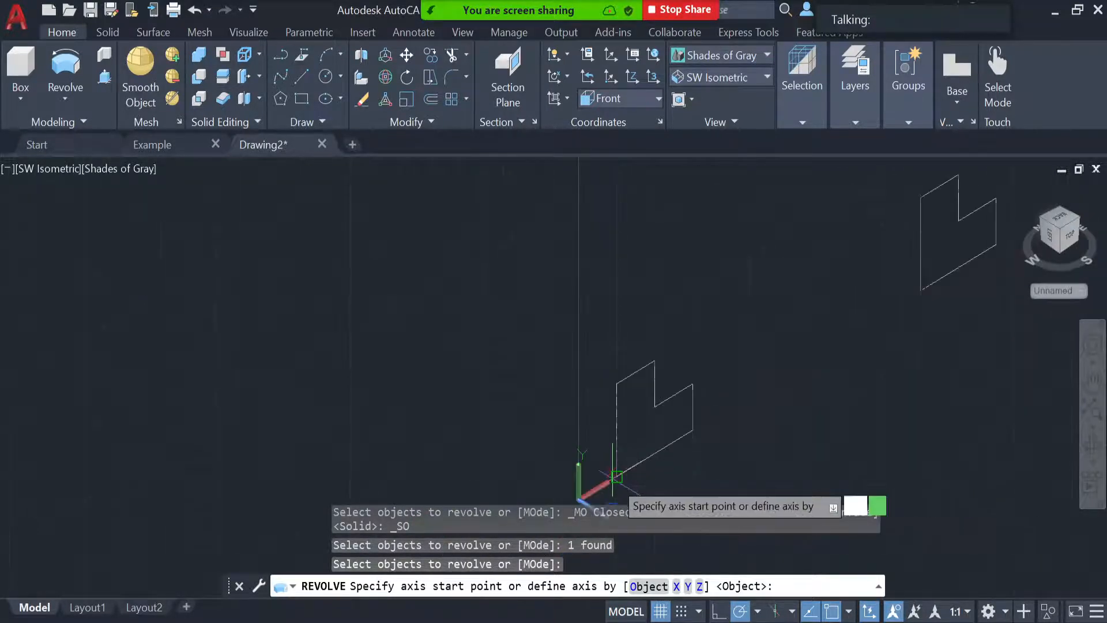
pyautogui.scroll(3, 620, 487)
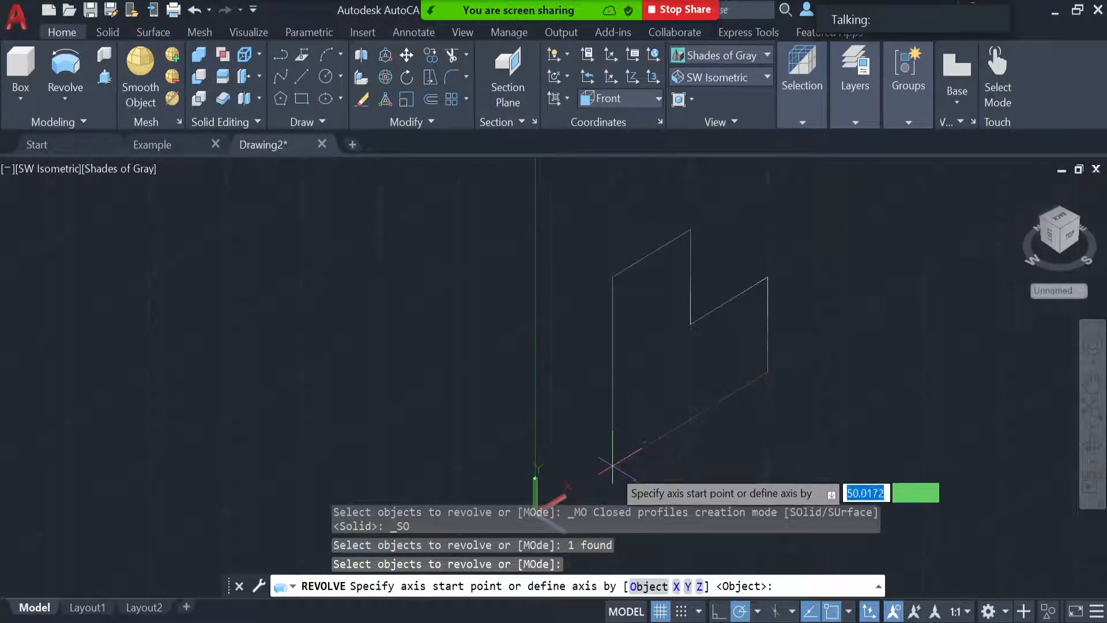
pyautogui.click(612, 467)
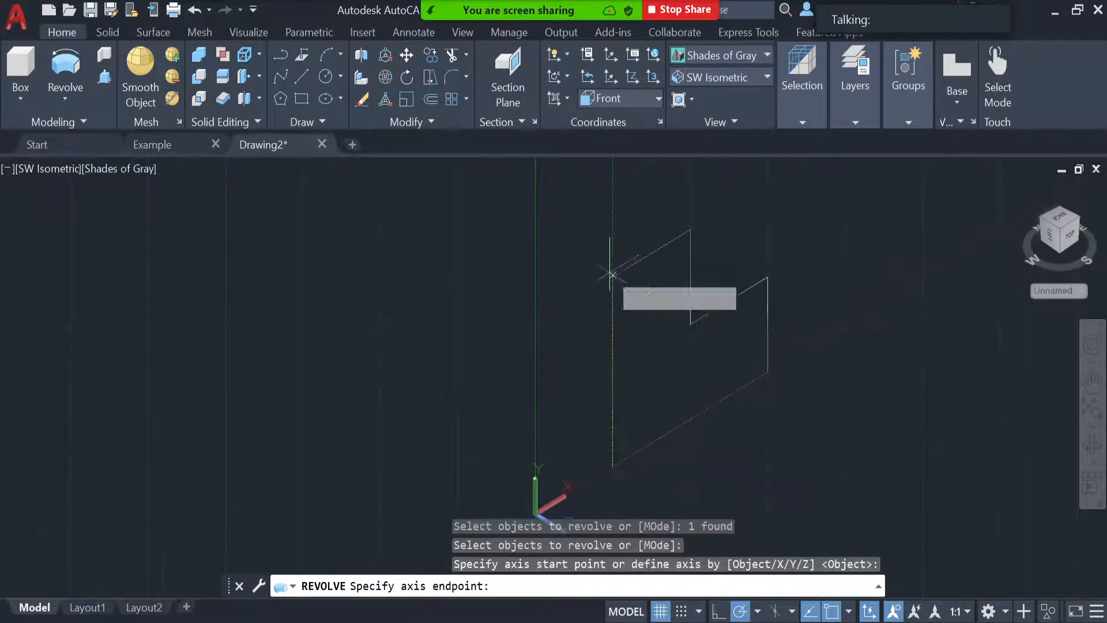
pyautogui.click(612, 242)
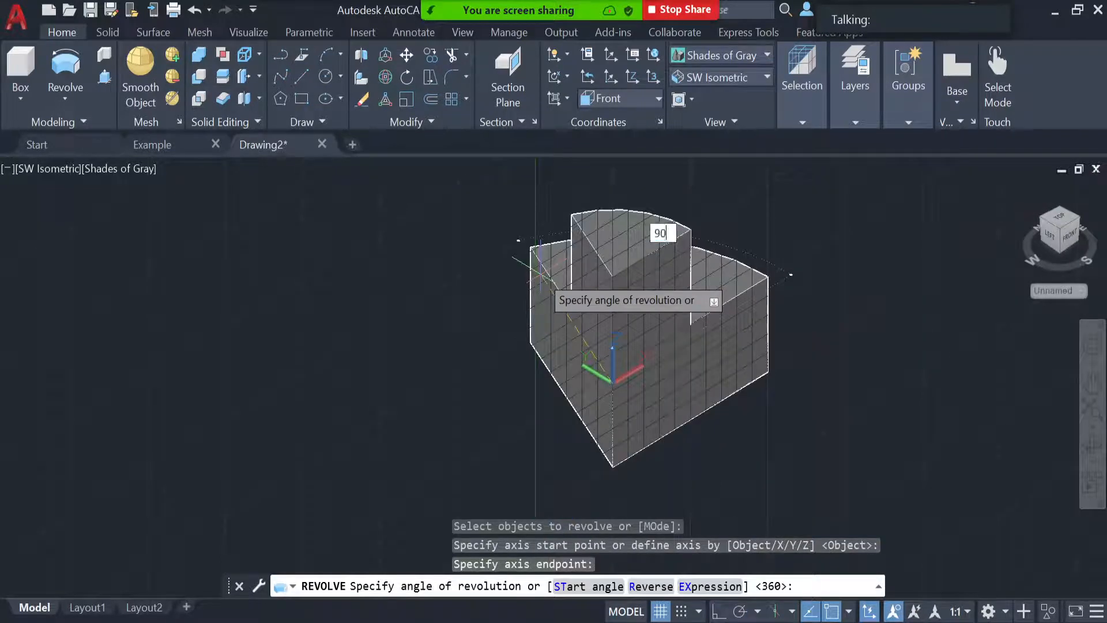
pyautogui.press('Return')
# Revolve the six separate lines of the profile copy by 90 degrees about their long vertical line.
pyautogui.scroll(-5, 906, 412)
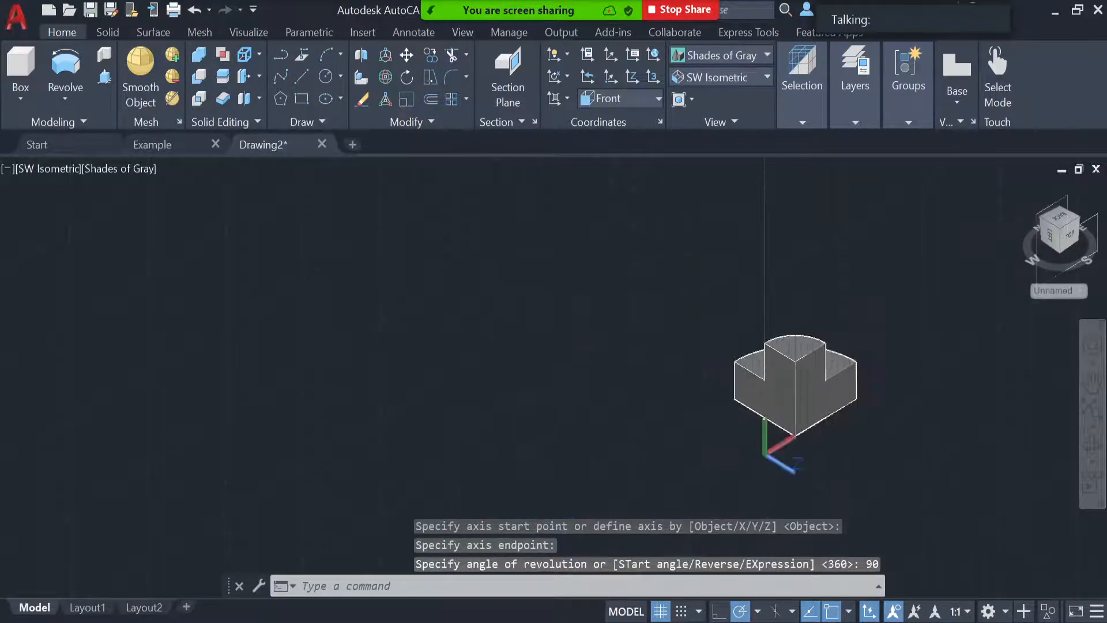
pyautogui.moveTo(944, 415); pyautogui.dragTo(548, 496, button='middle')
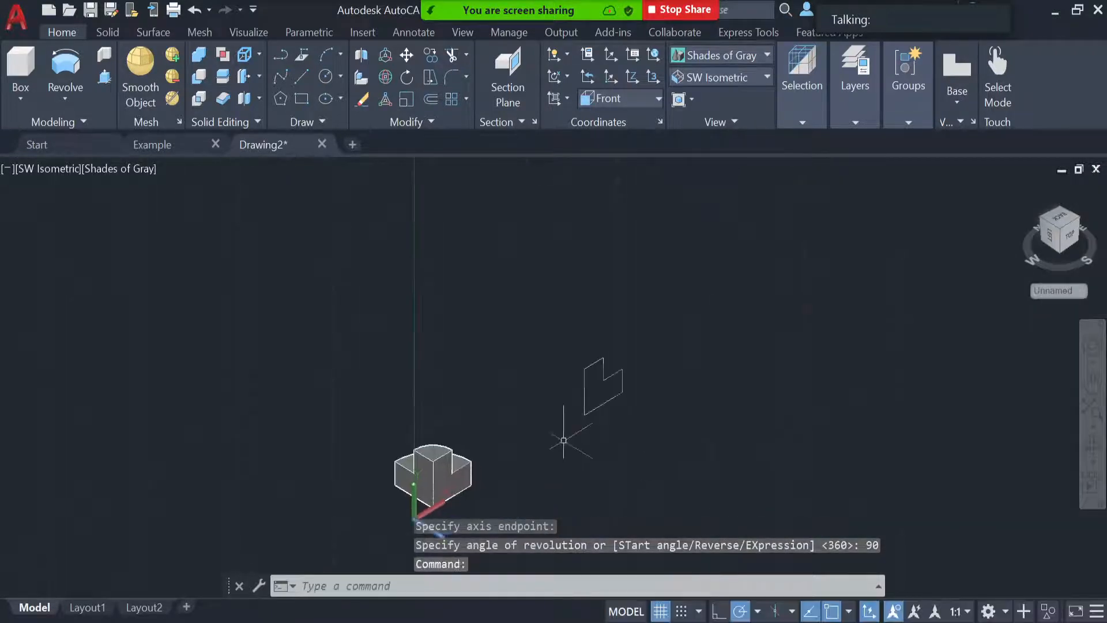
pyautogui.click(75, 69)
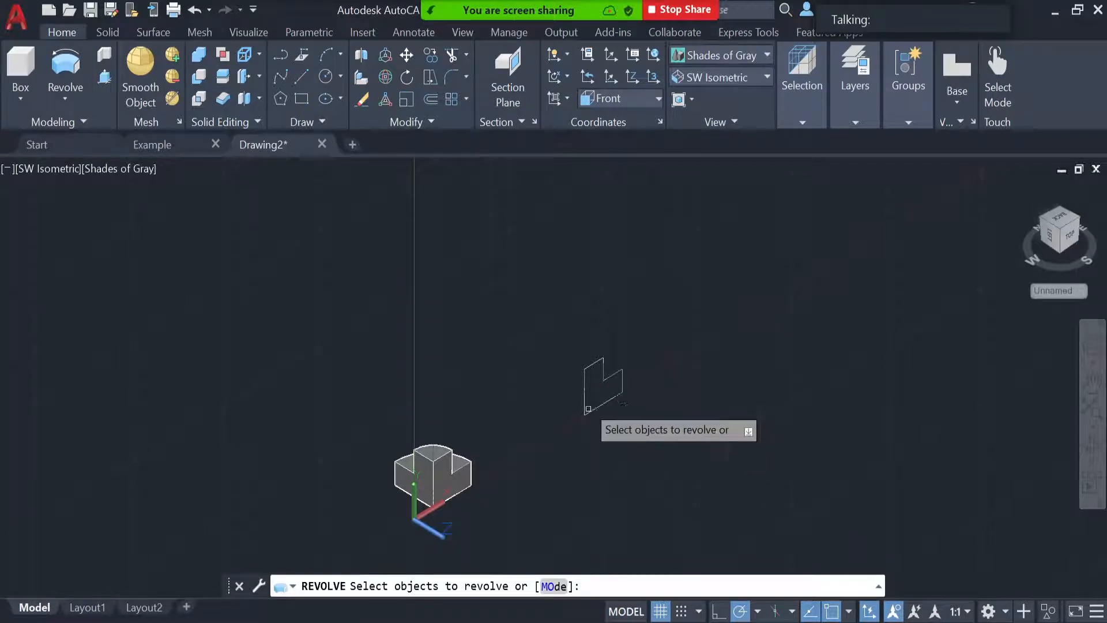
pyautogui.click(645, 330)
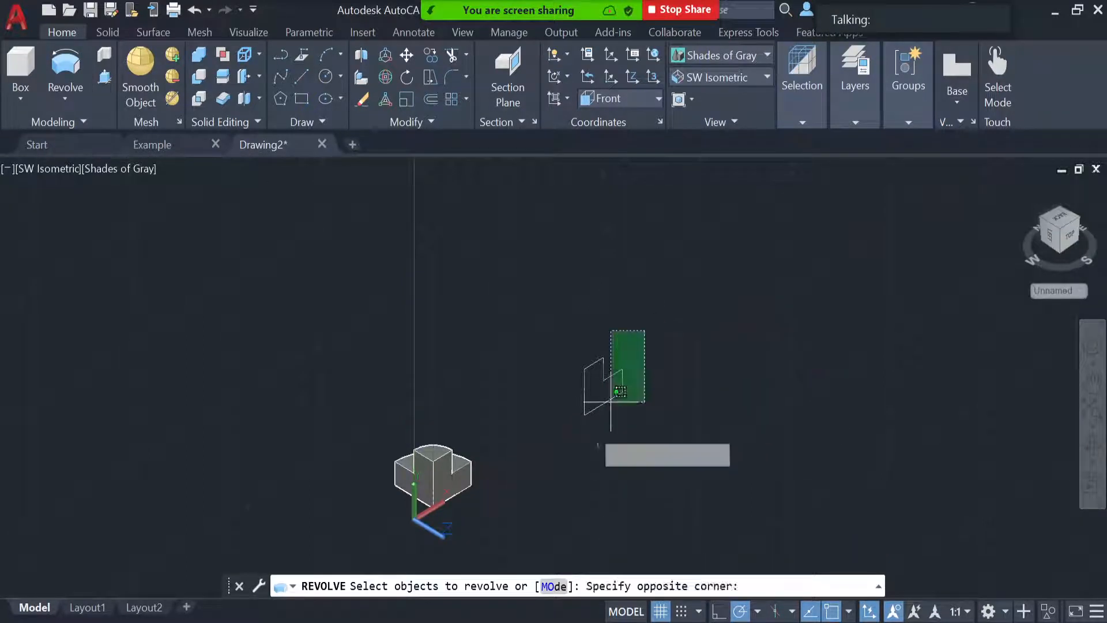
pyautogui.click(571, 442)
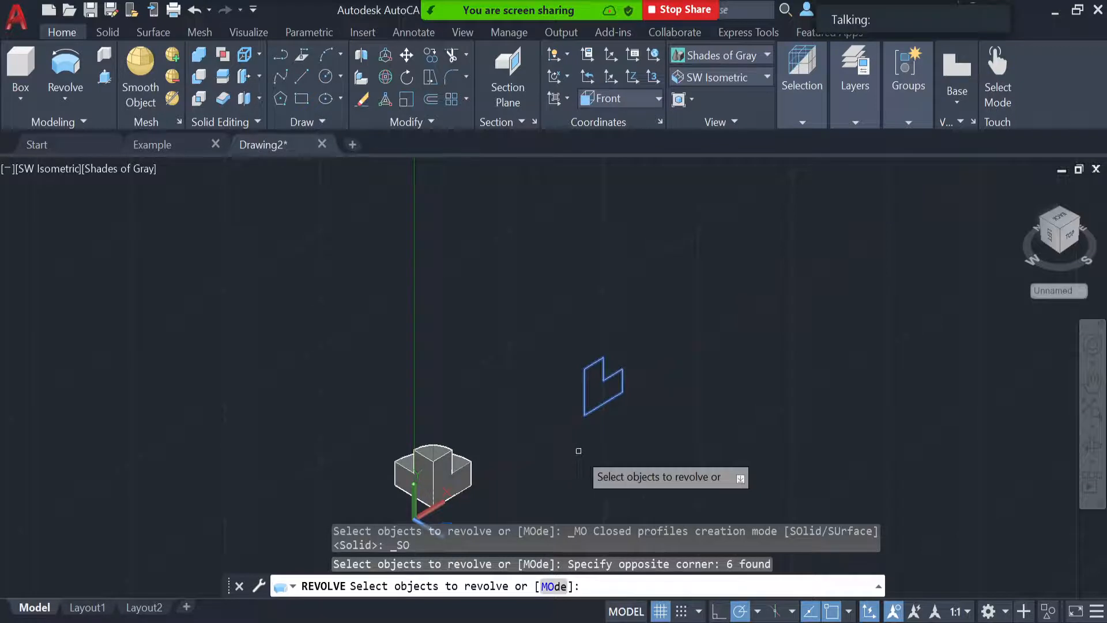
pyautogui.press('Return')
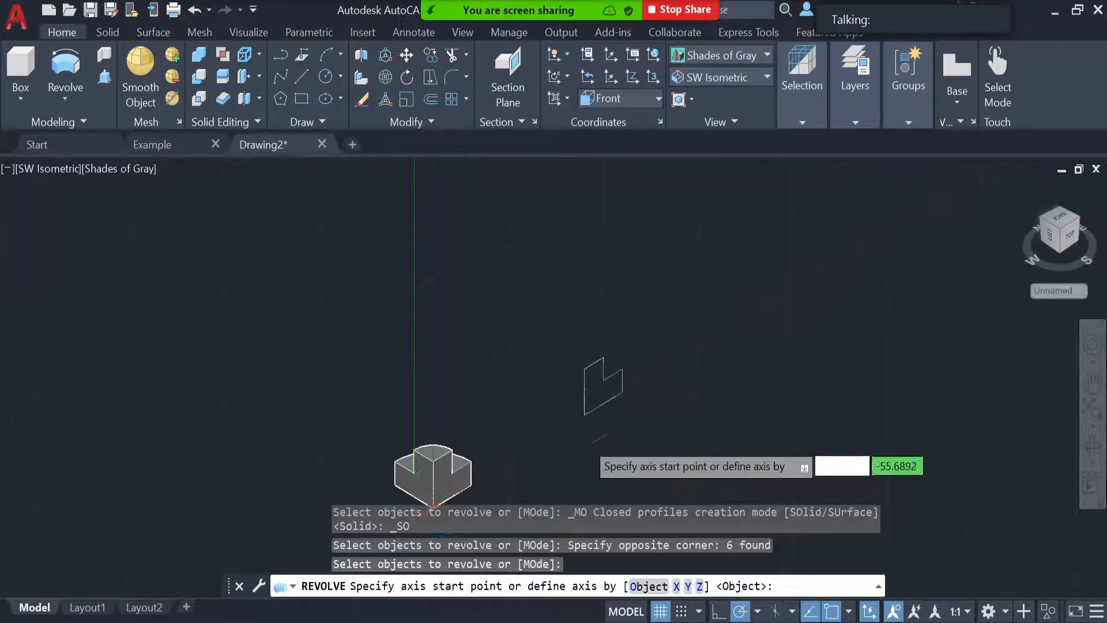
pyautogui.scroll(4, 585, 439)
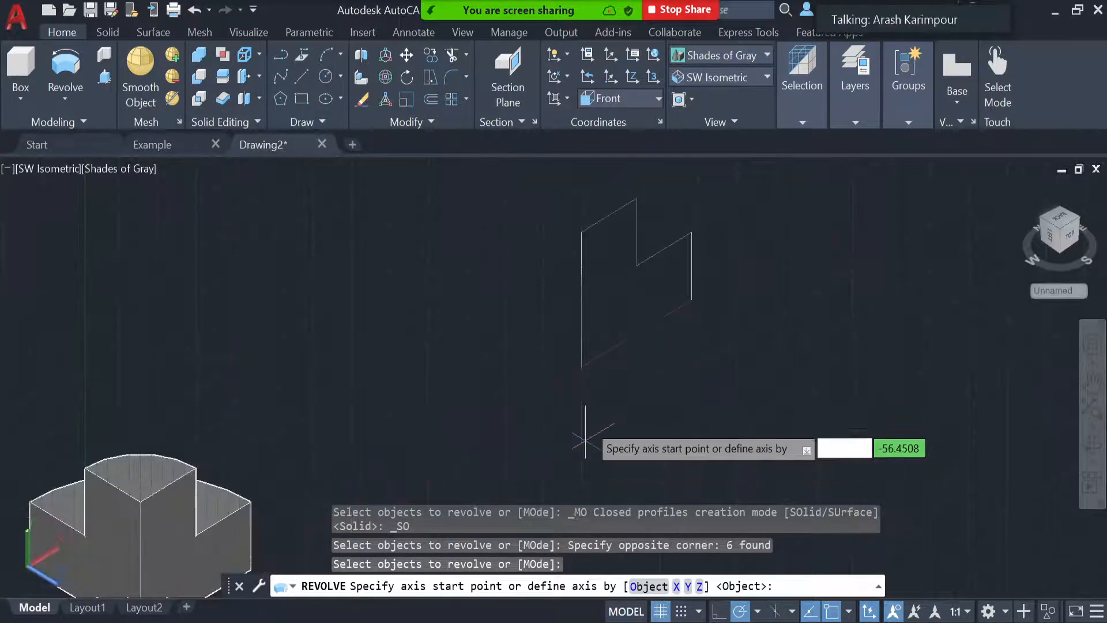
pyautogui.click(582, 366)
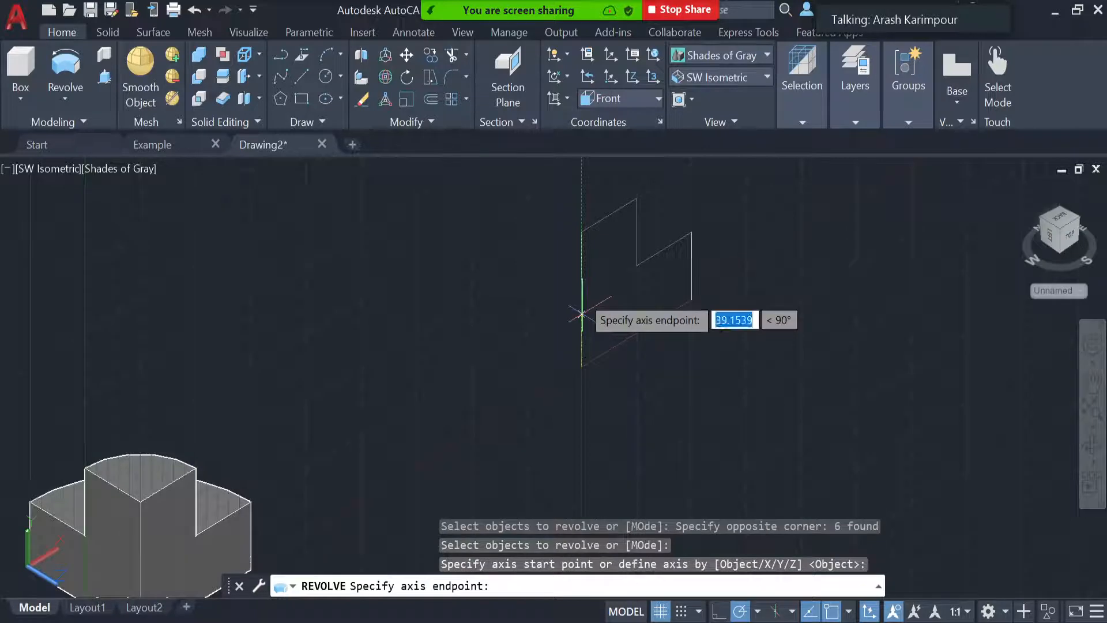
pyautogui.click(583, 231)
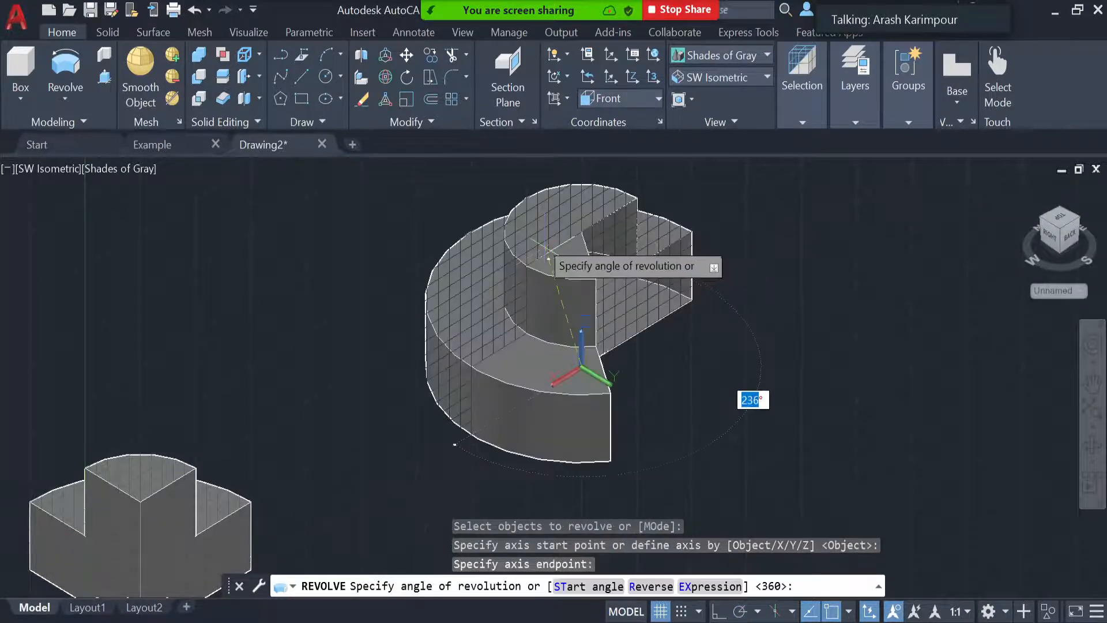
pyautogui.write('90')
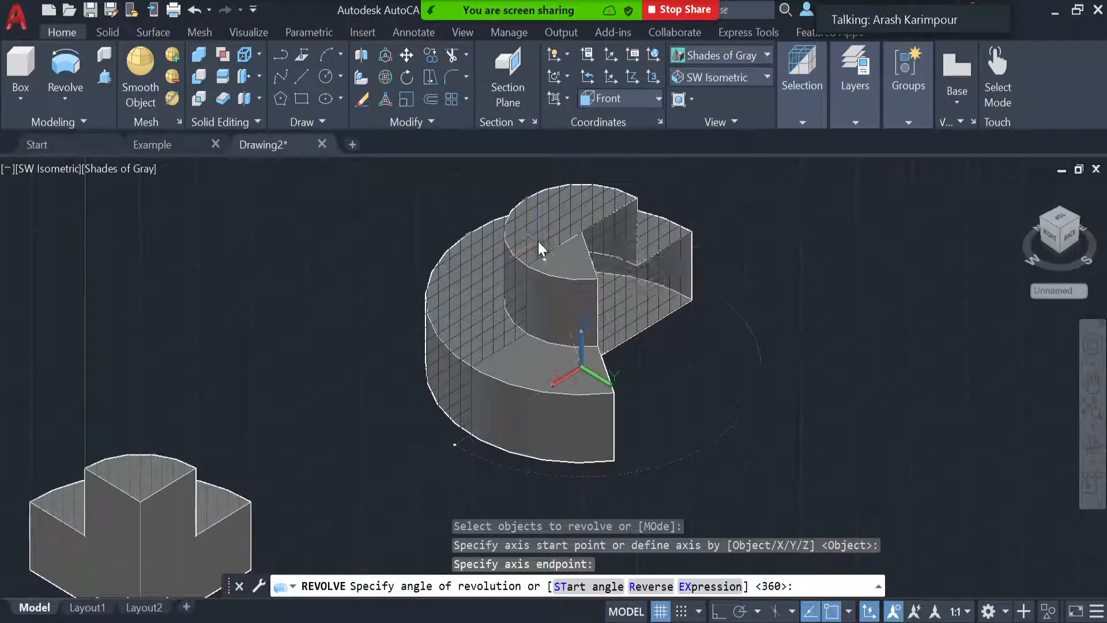
pyautogui.press('Return')
# Orbit around the two revolved objects to compare their faces and interiors.
pyautogui.scroll(-3, 853, 437)
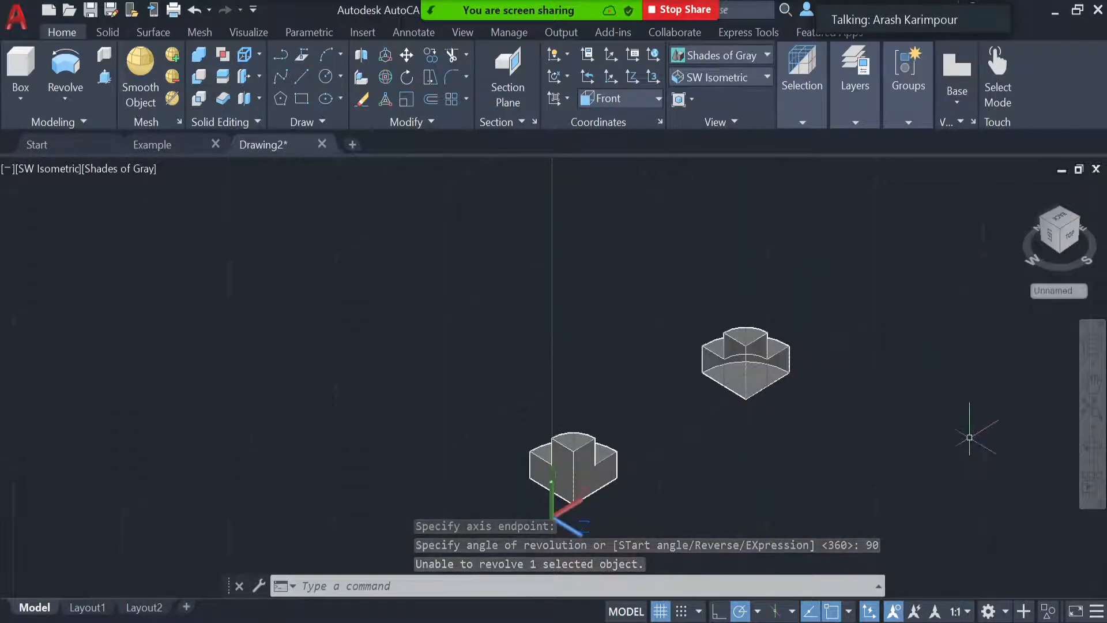
pyautogui.click(1092, 444)
pyautogui.moveTo(881, 442); pyautogui.dragTo(717, 398)
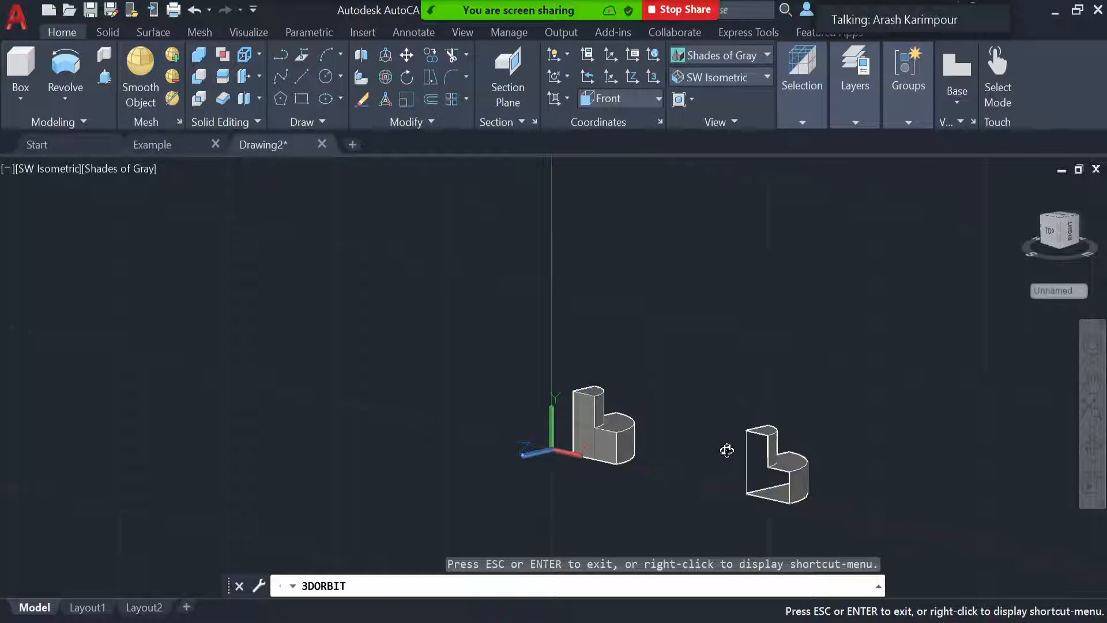
pyautogui.press('Escape')
# Undo the orbit and both 90-degree revolves back to the two flat profiles.
pyautogui.hotkey('ctrl', 'z')
pyautogui.hotkey('ctrl', 'z')
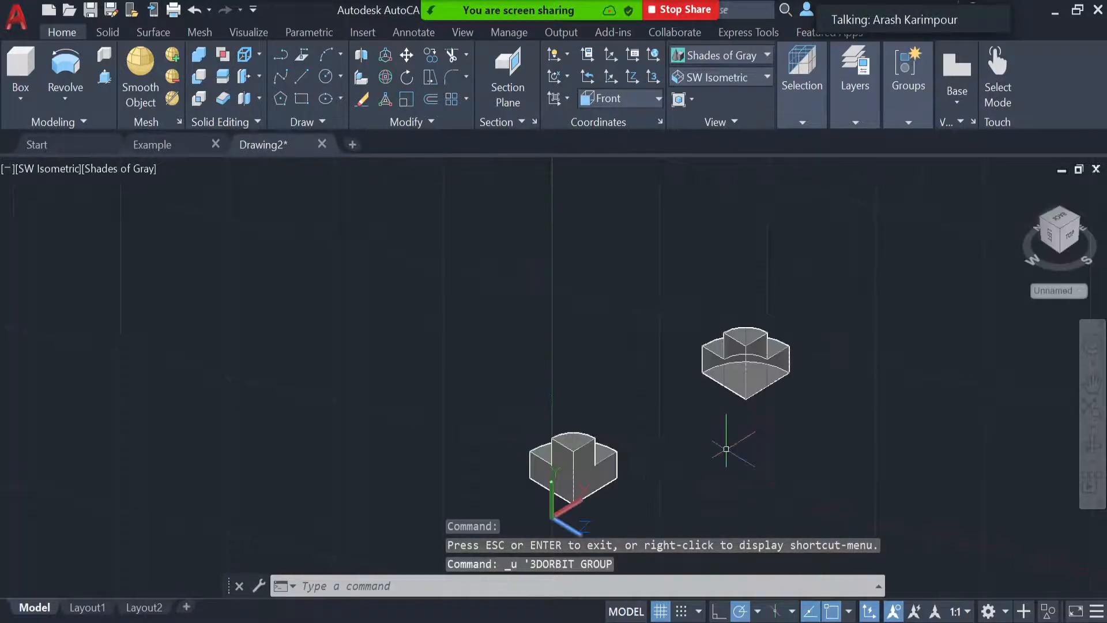
pyautogui.hotkey('ctrl', 'z')
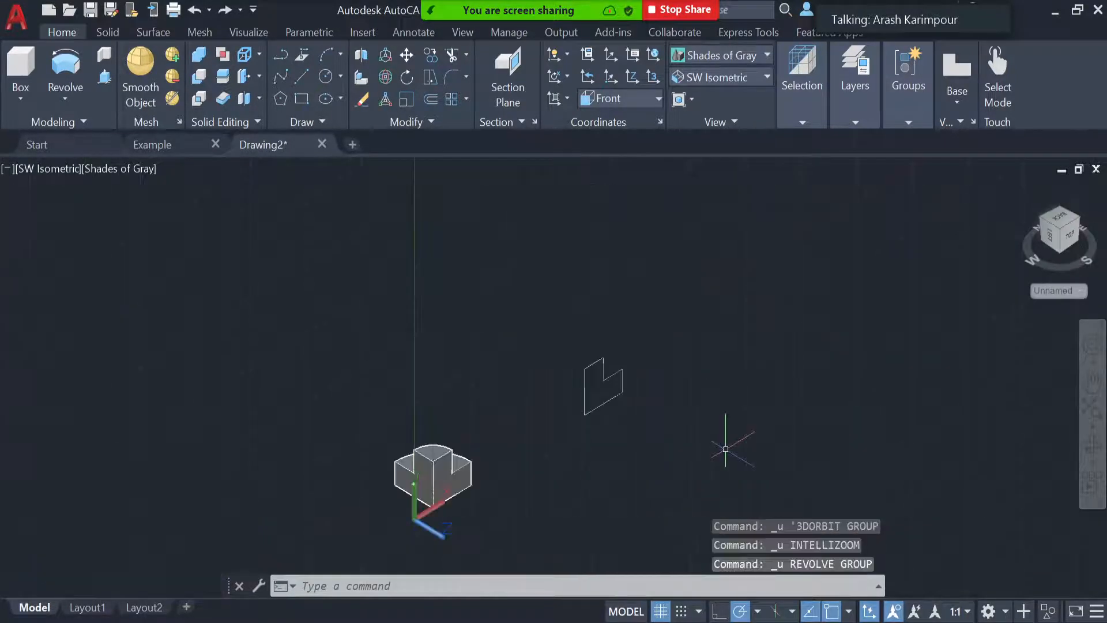
pyautogui.hotkey('ctrl', 'z')
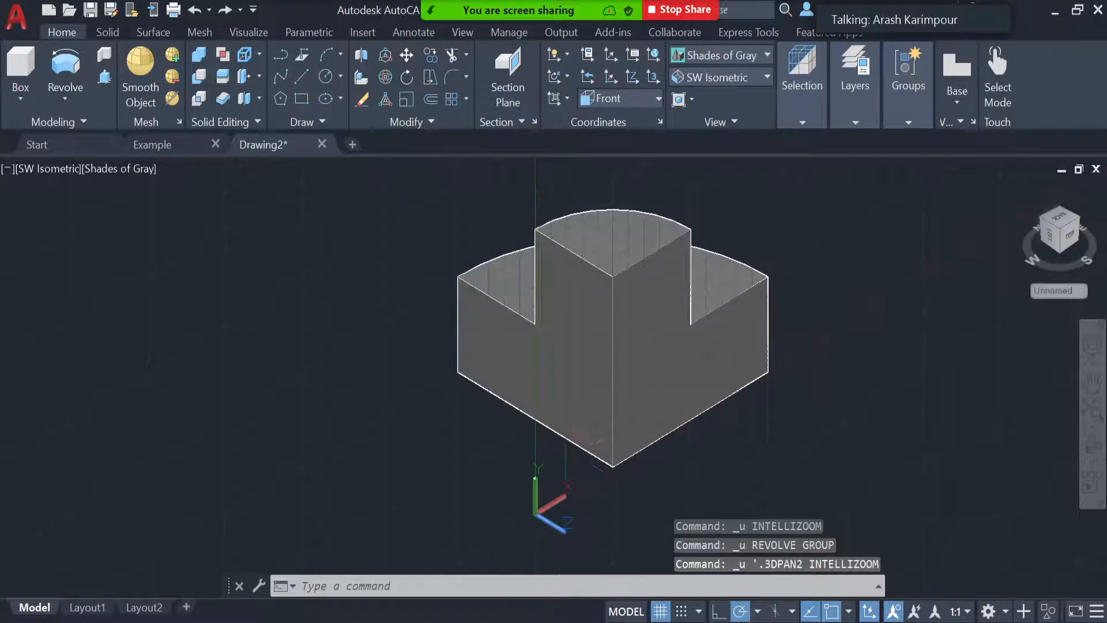
pyautogui.hotkey('ctrl', 'z')
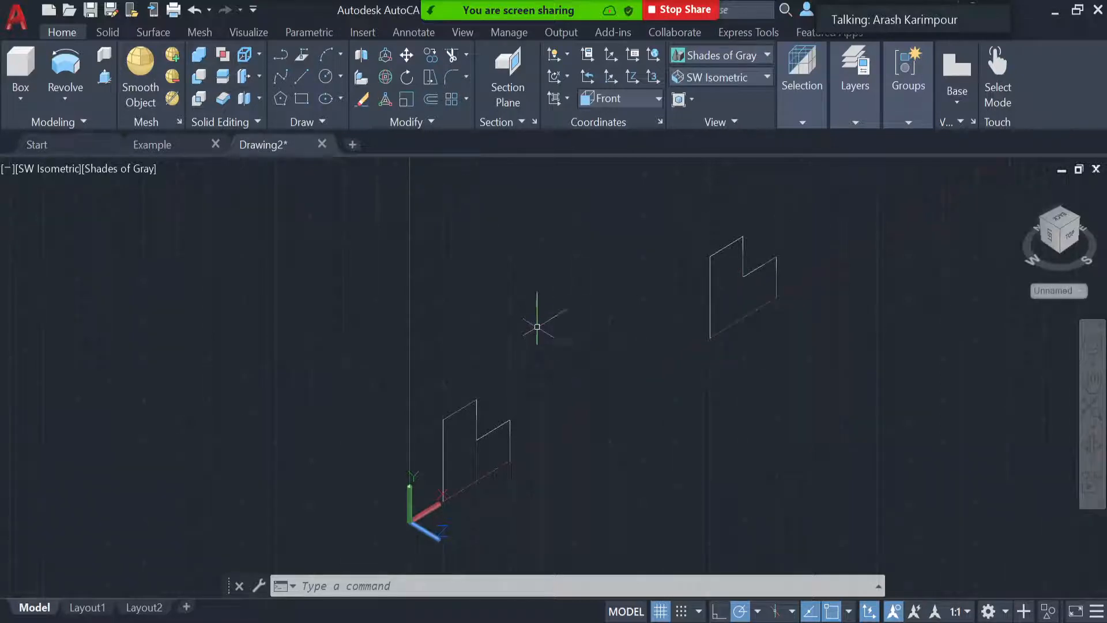
# Explode the joined profile near the origin and delete its long vertical line.
pyautogui.click(418, 122)
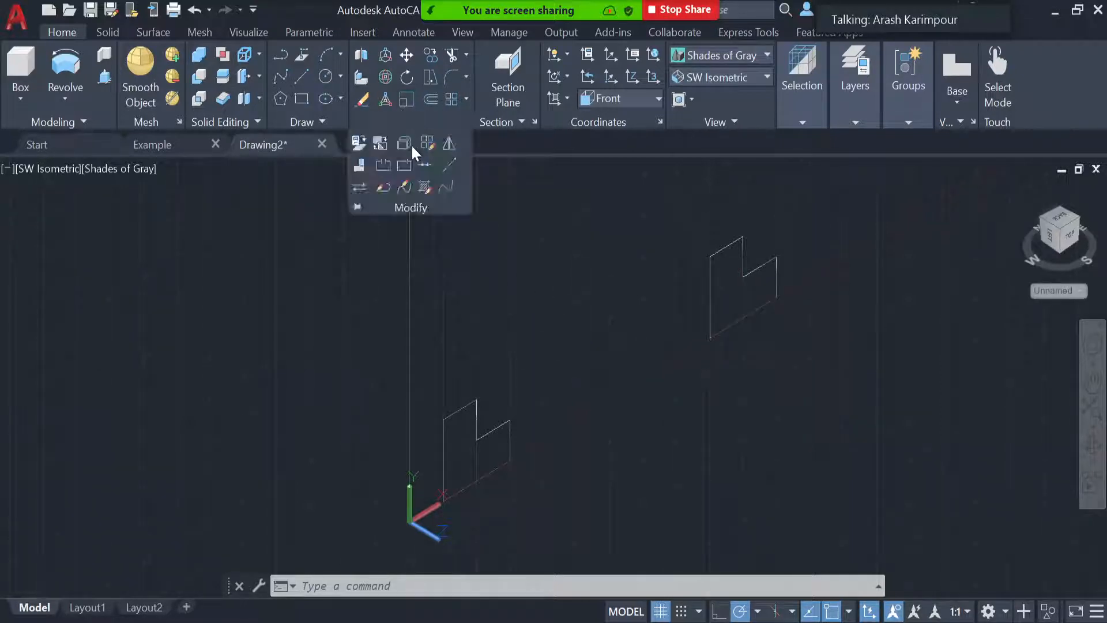
pyautogui.write('x')
pyautogui.press('Return')
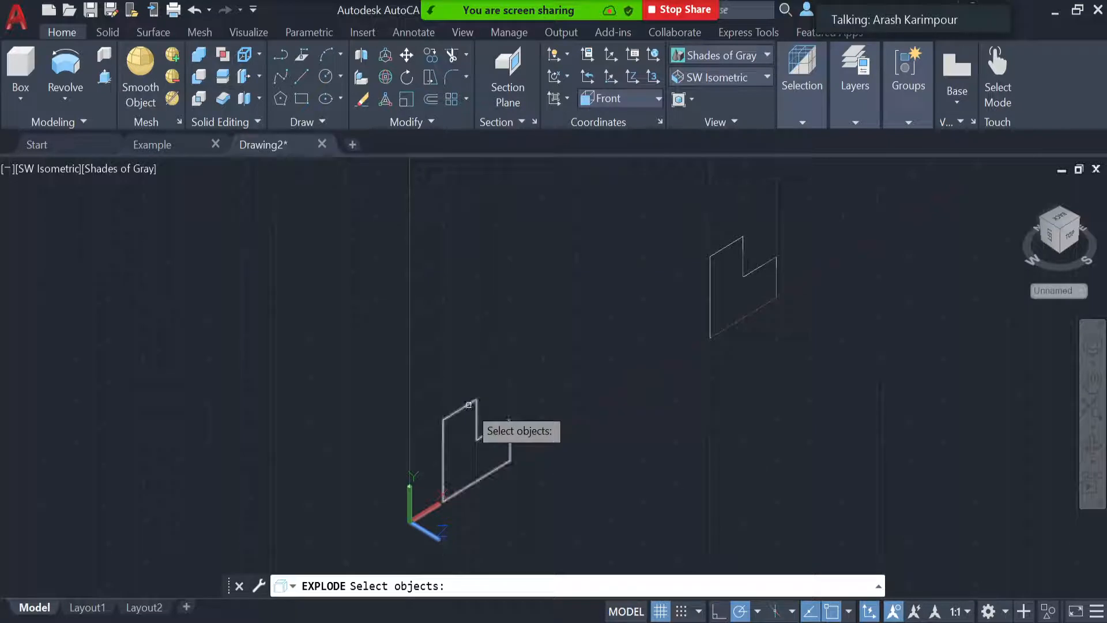
pyautogui.click(469, 404)
pyautogui.press('Return')
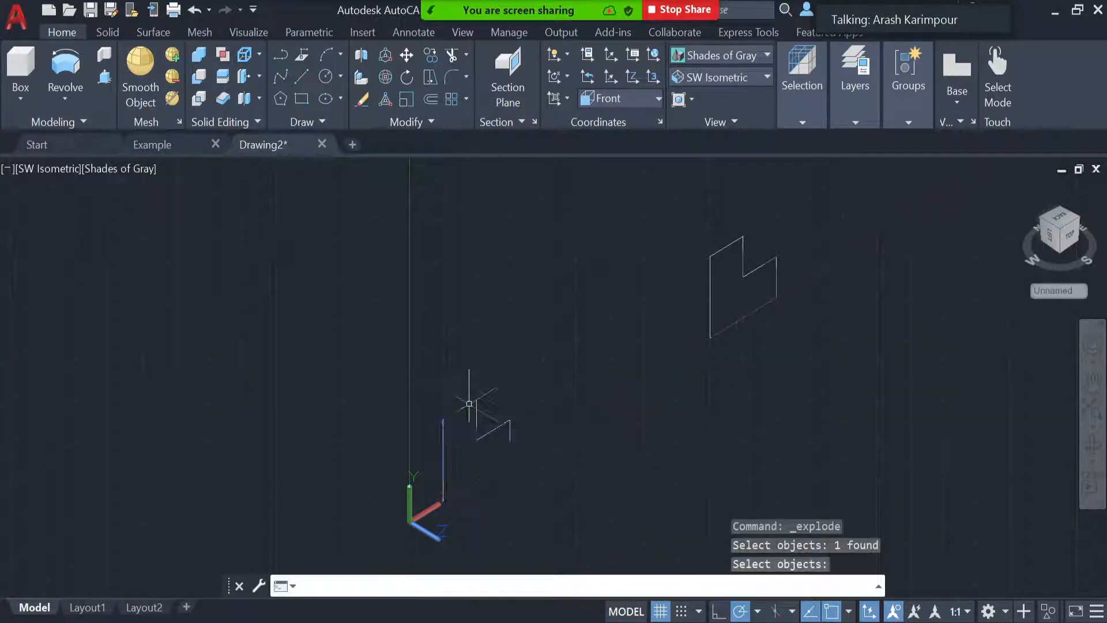
pyautogui.click(442, 459)
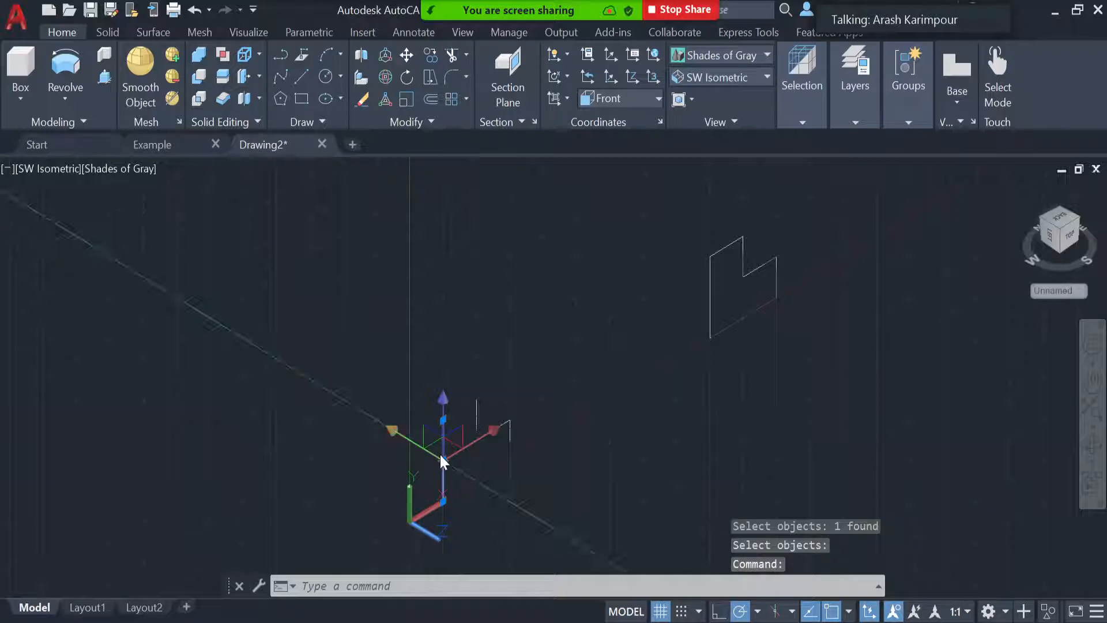
pyautogui.press('Delete')
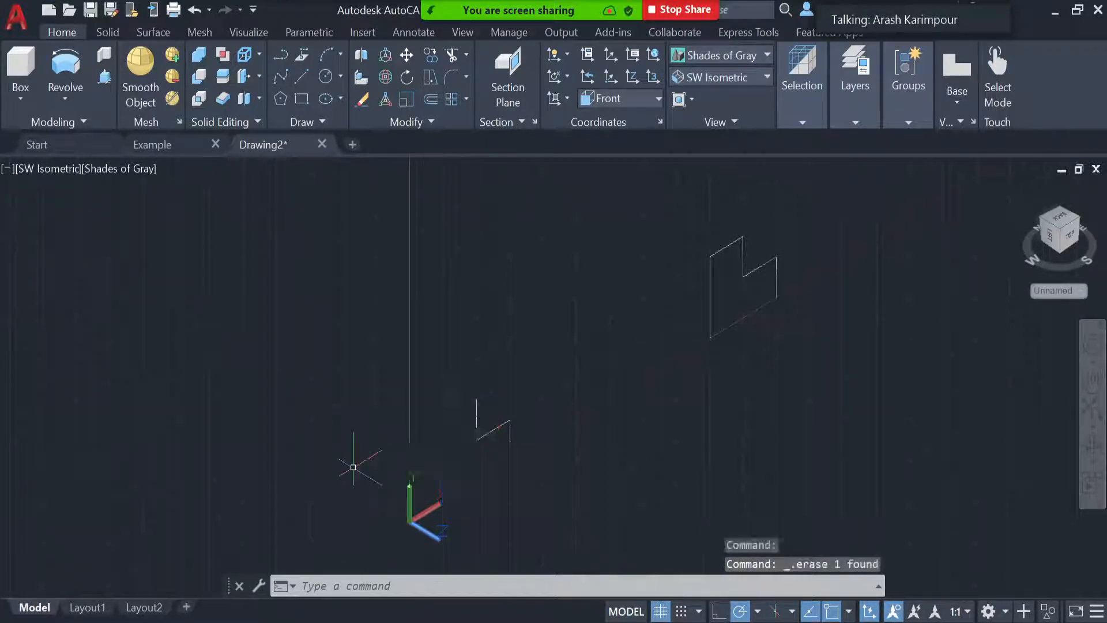
# Join the five remaining lines near the origin into one open polyline and select it to check it is a single object.
pyautogui.click(427, 115)
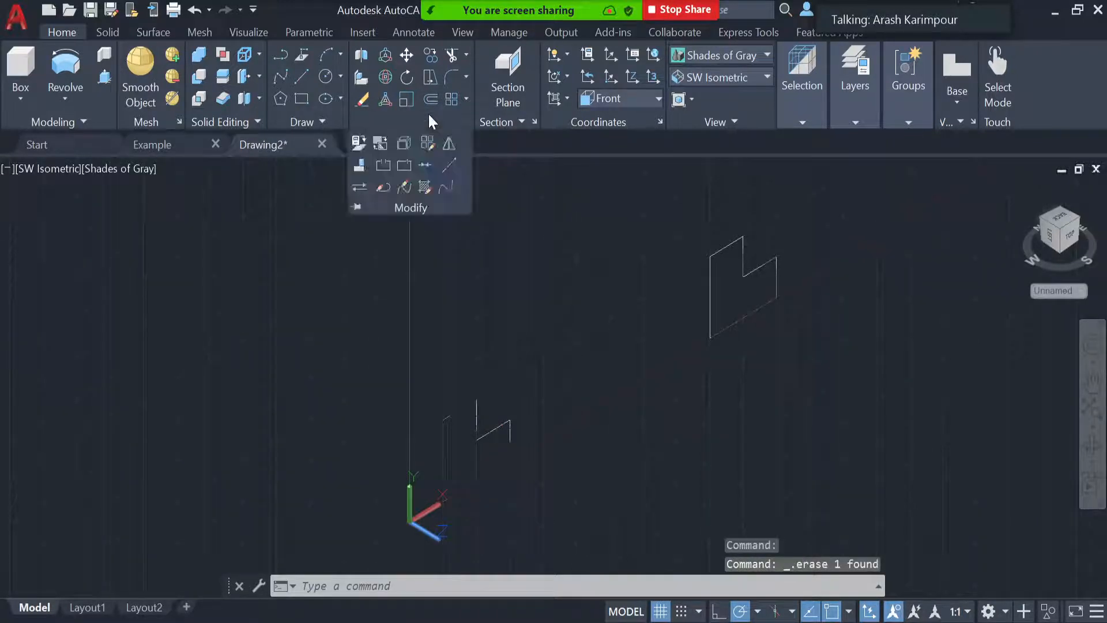
pyautogui.click(425, 165)
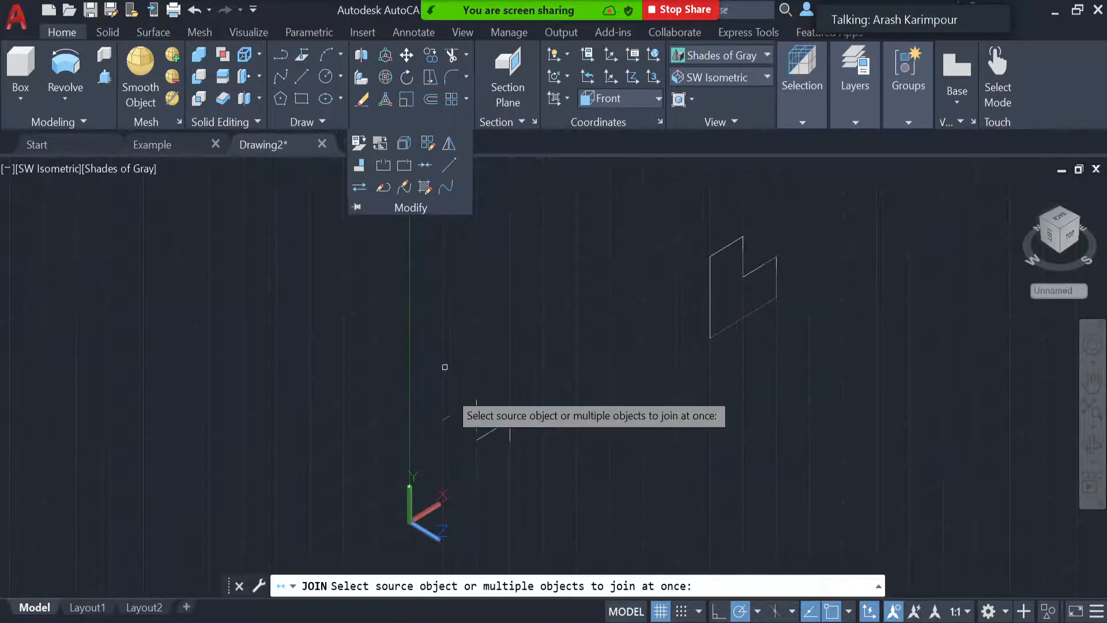
pyautogui.click(533, 346)
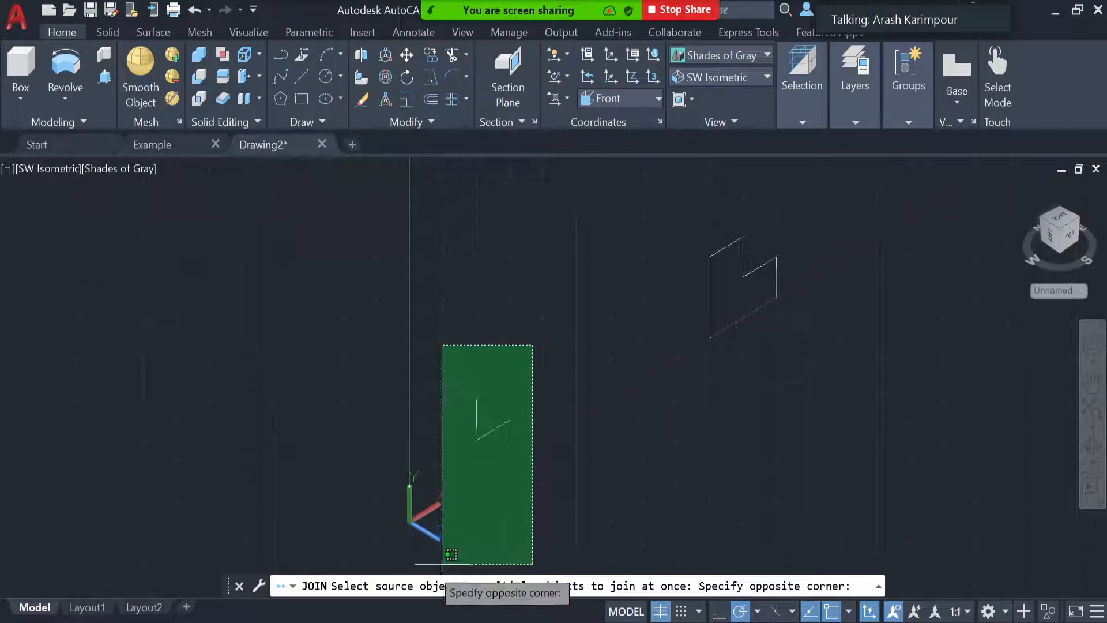
pyautogui.click(421, 565)
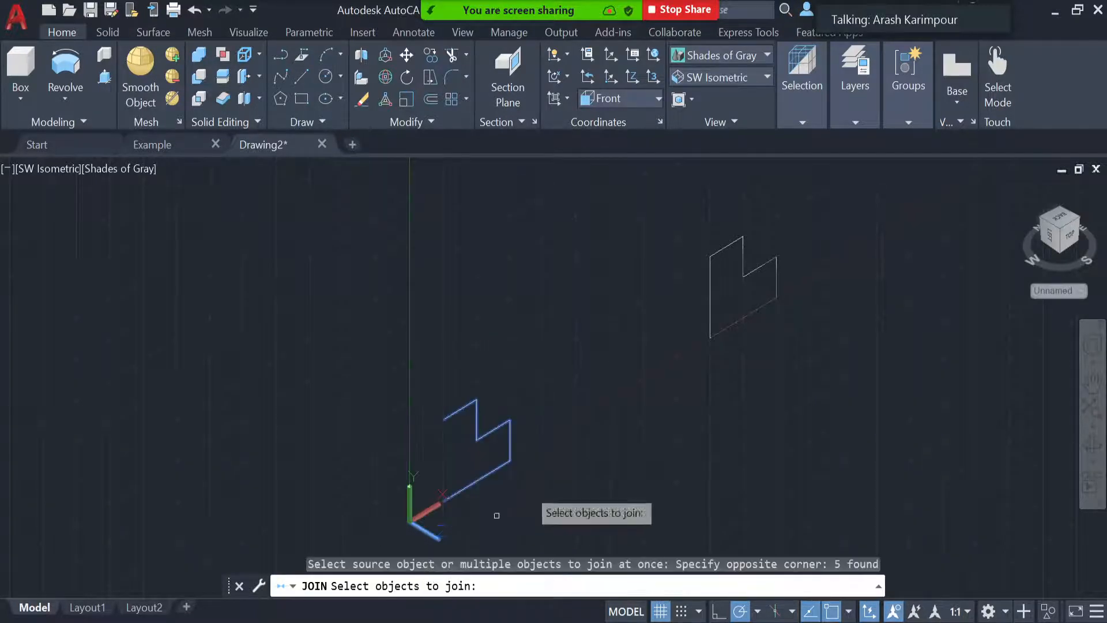
pyautogui.press('Return')
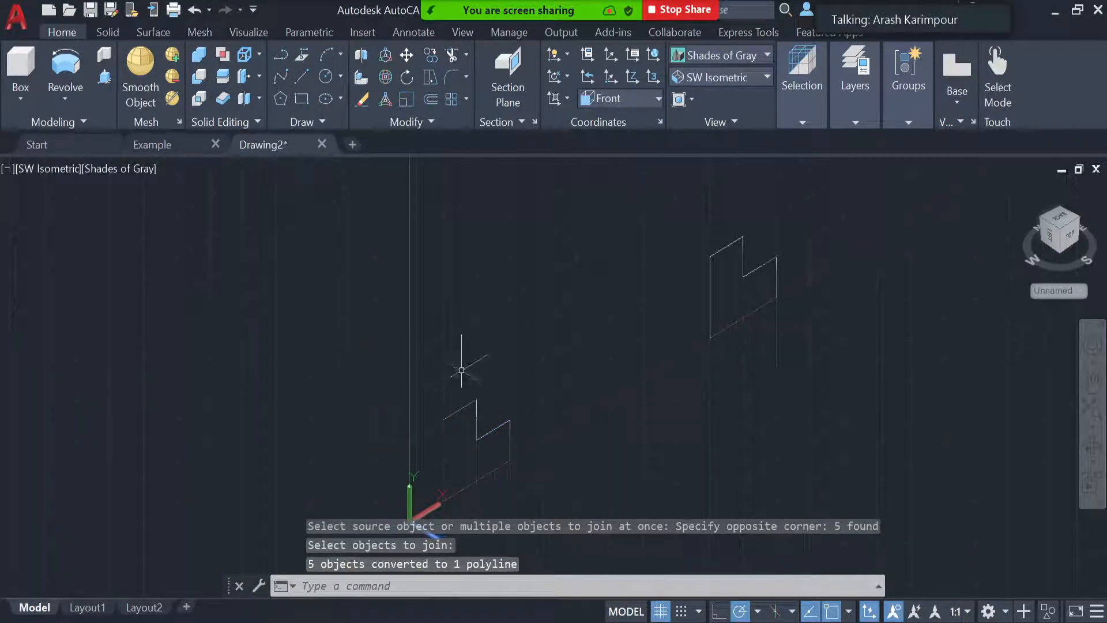
pyautogui.click(458, 406)
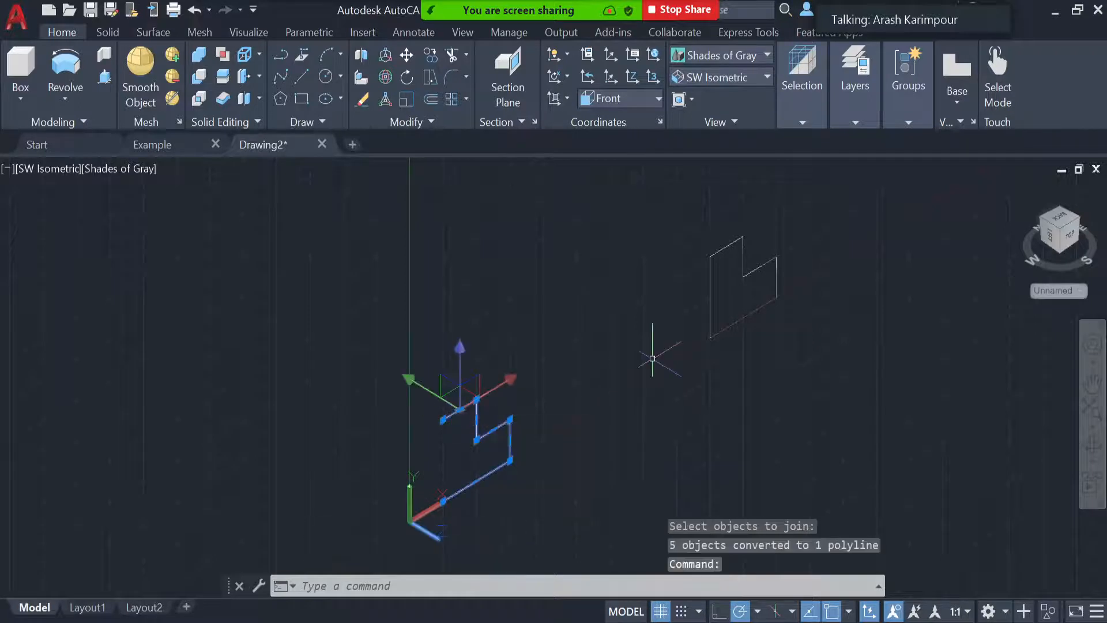
pyautogui.press('Escape')
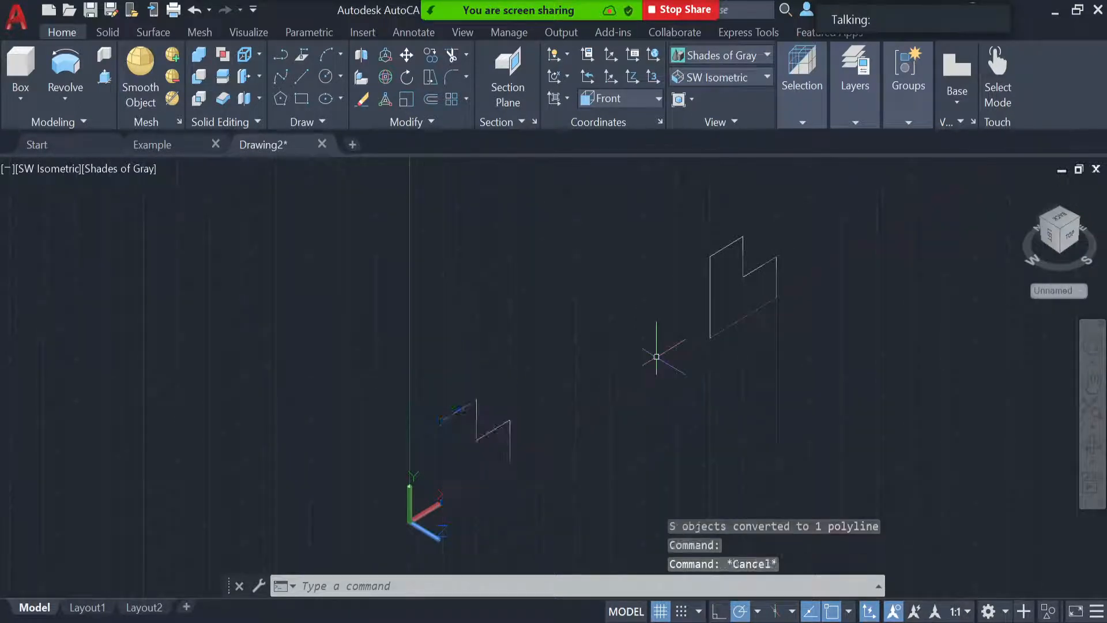
# Delete the long vertical line of the separate-line profile copy farther from the origin.
pyautogui.click(712, 298)
pyautogui.press('Delete')
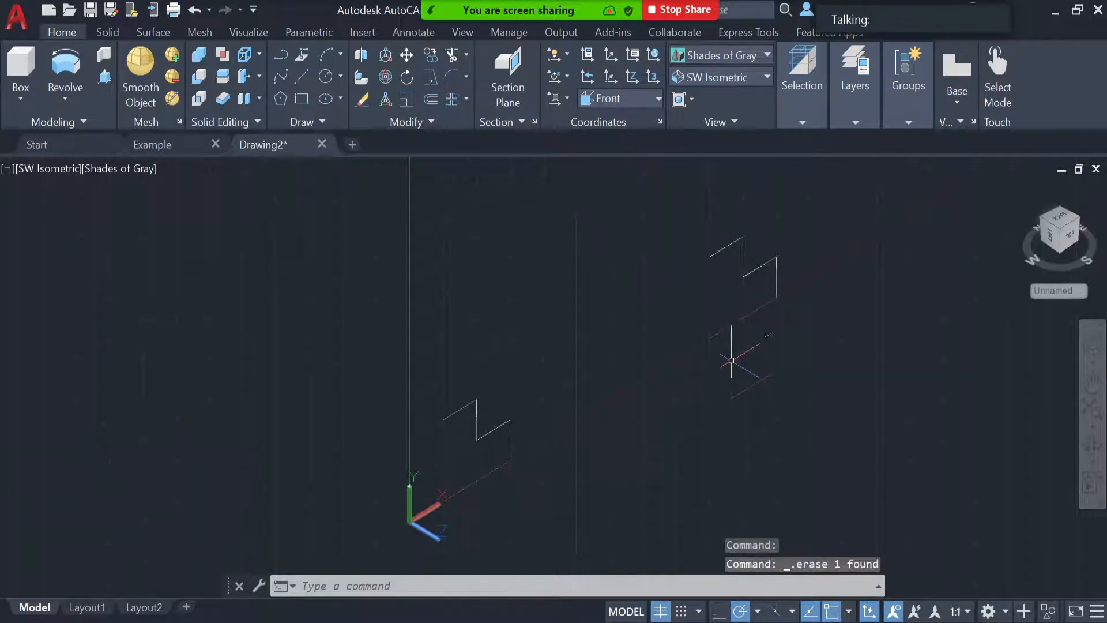
# Select the joined open profile and the five-line copy in turn to compare how each is selected.
pyautogui.click(1093, 444)
pyautogui.moveTo(956, 440); pyautogui.dragTo(820, 455)
pyautogui.press('Escape')
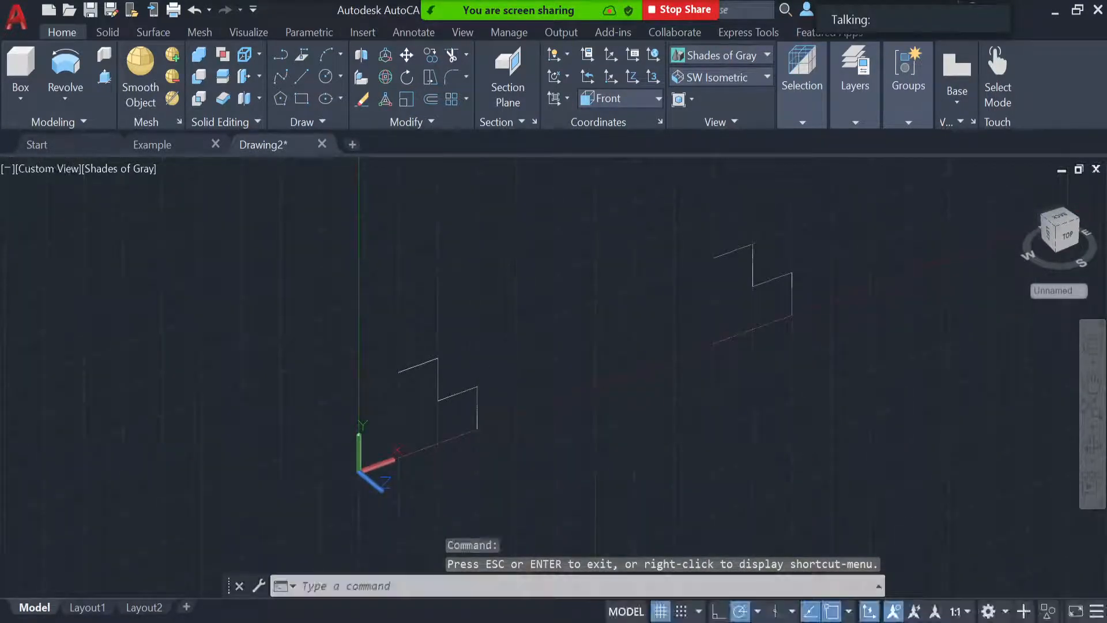
pyautogui.click(440, 384)
pyautogui.press('Escape')
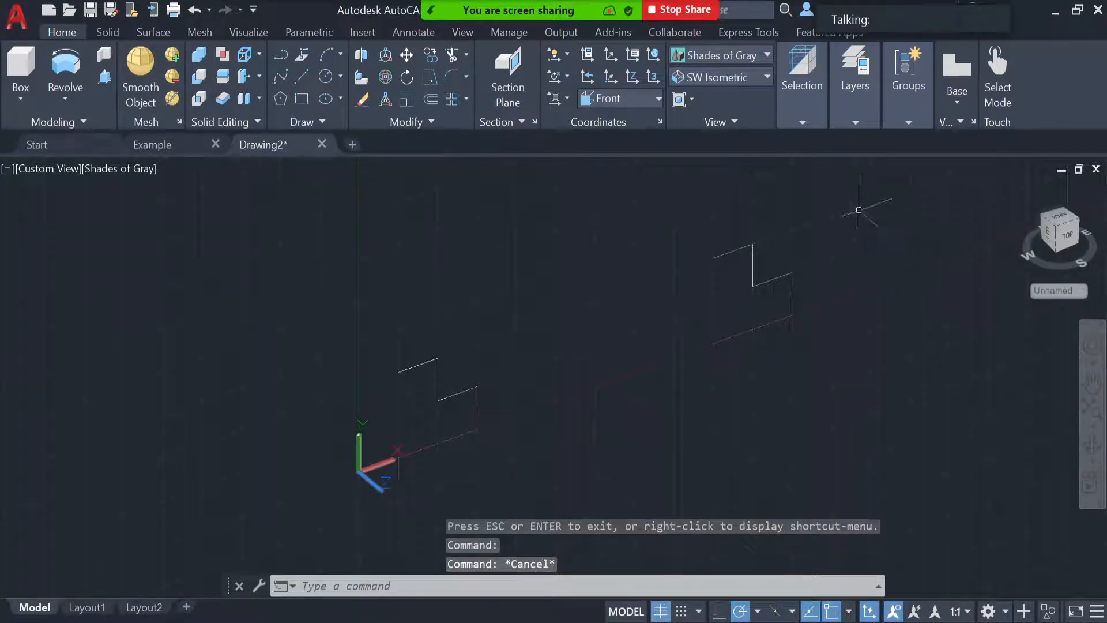
pyautogui.moveTo(818, 197); pyautogui.dragTo(673, 390)
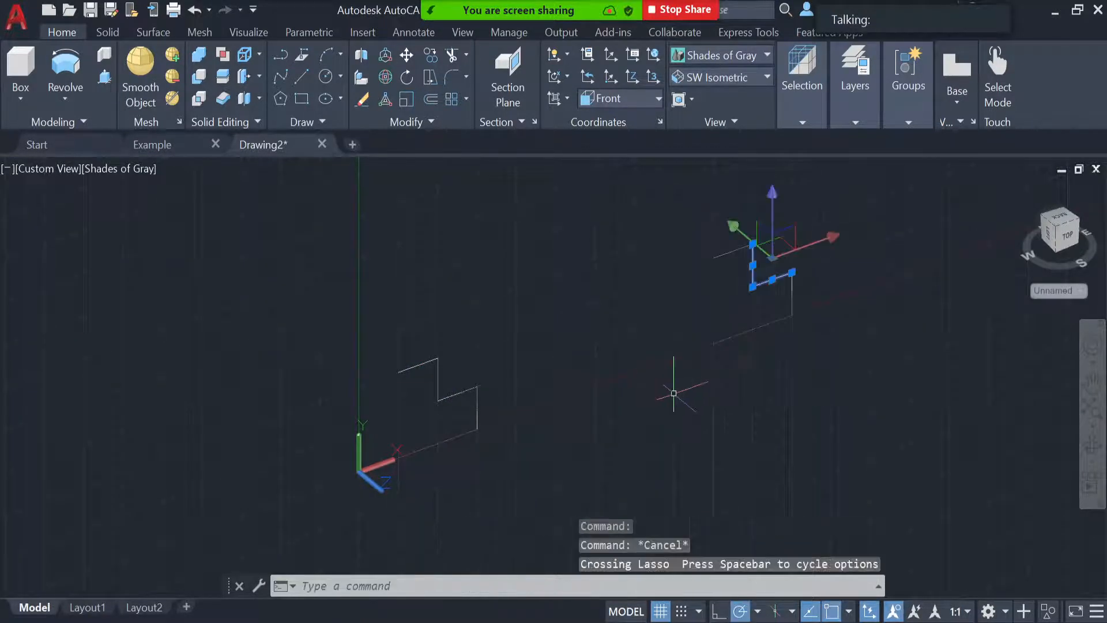
pyautogui.press('Escape')
pyautogui.click(815, 188)
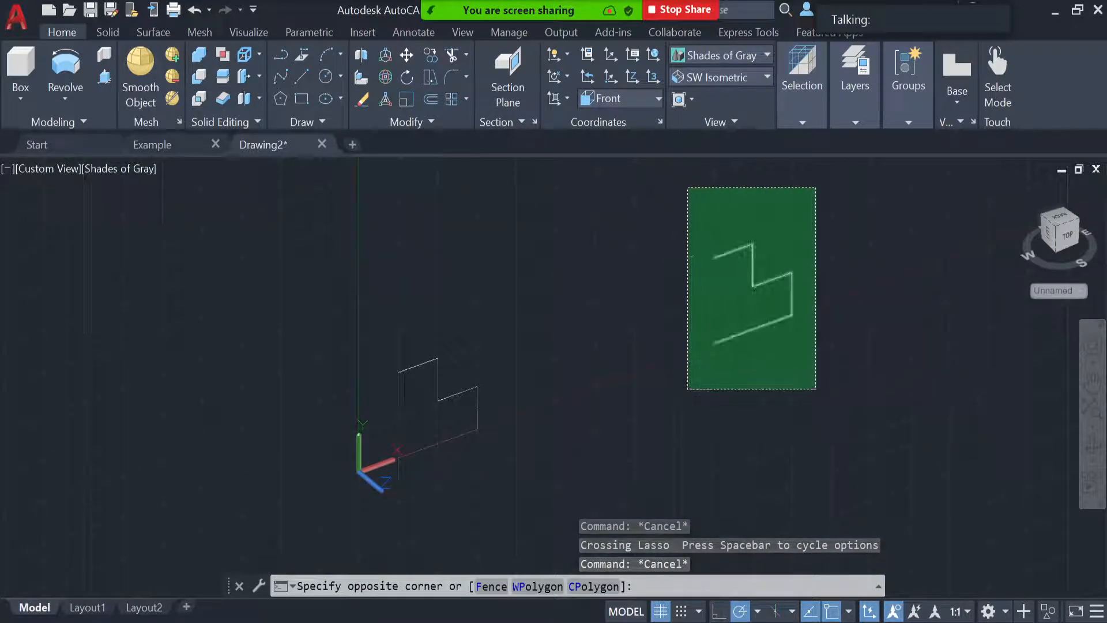
pyautogui.click(688, 388)
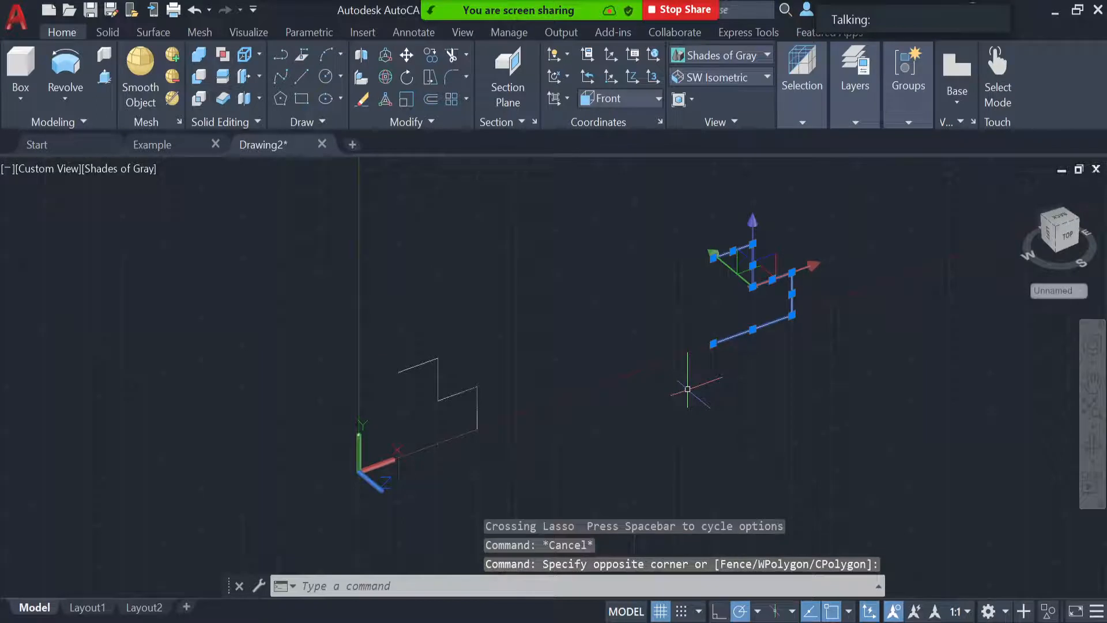
pyautogui.press('Escape')
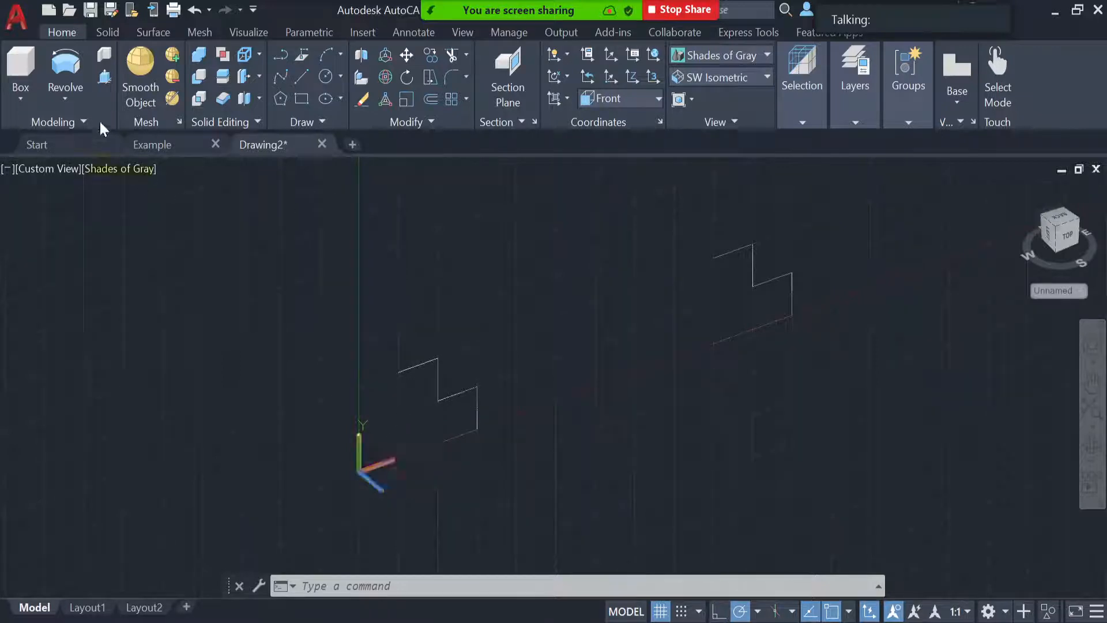
# Revolve the open polyline near the origin by 90 degrees about the vertical axis through its two open ends.
pyautogui.click(65, 69)
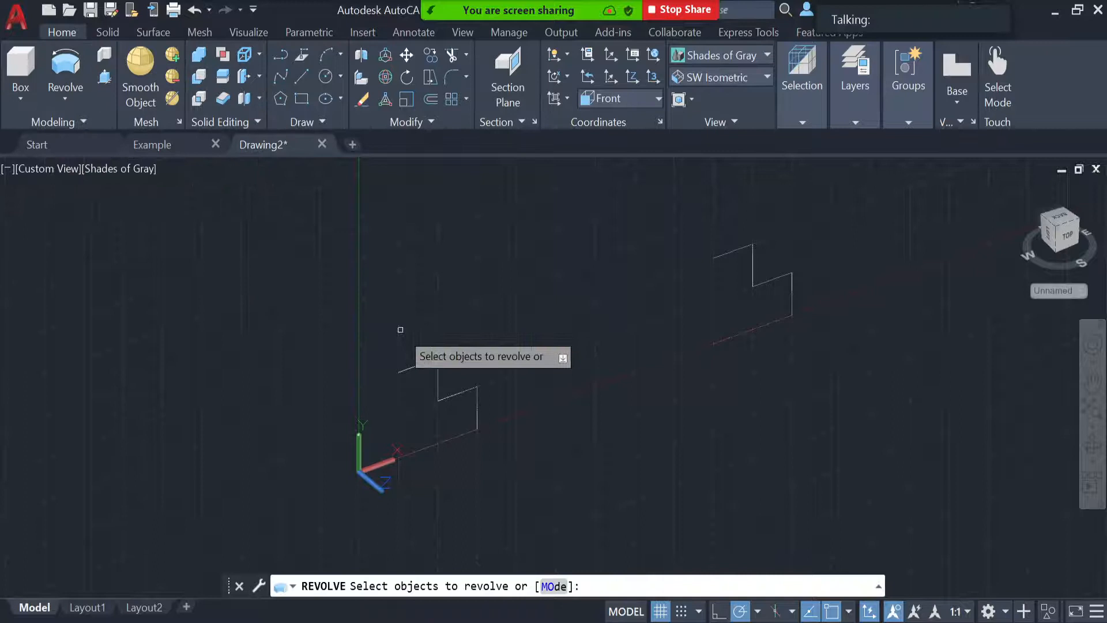
pyautogui.click(428, 384)
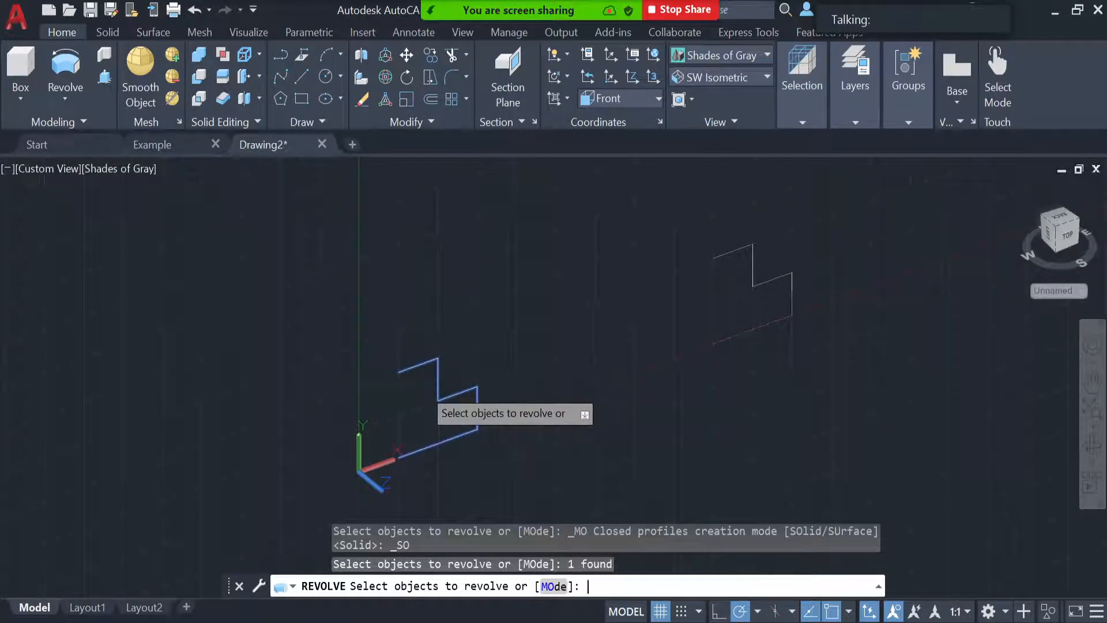
pyautogui.press('Return')
pyautogui.scroll(2, 422, 442)
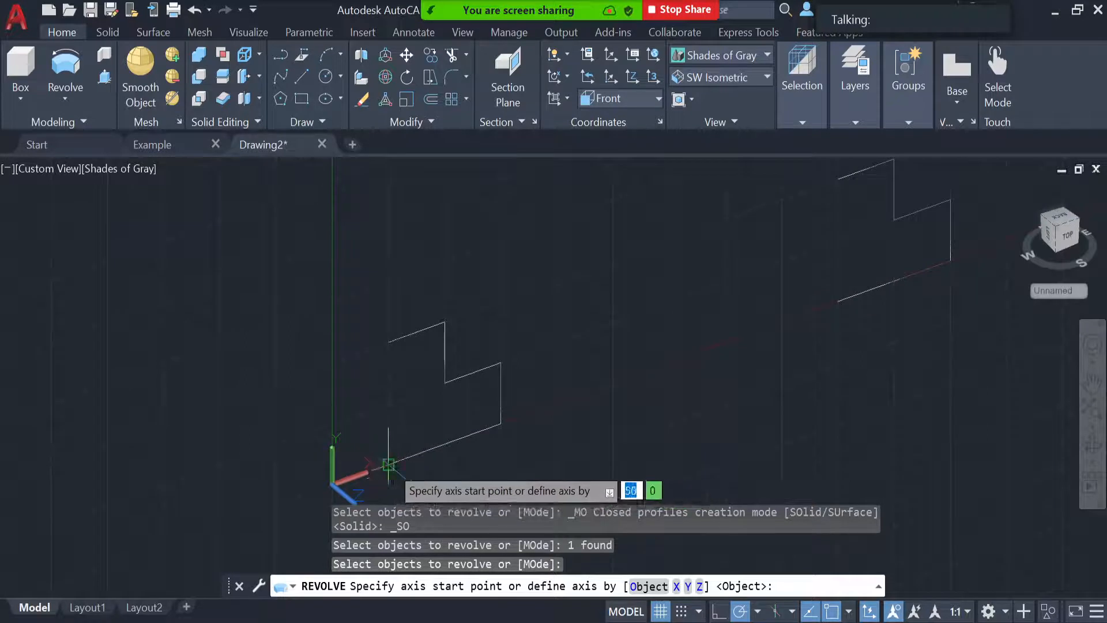
pyautogui.click(388, 465)
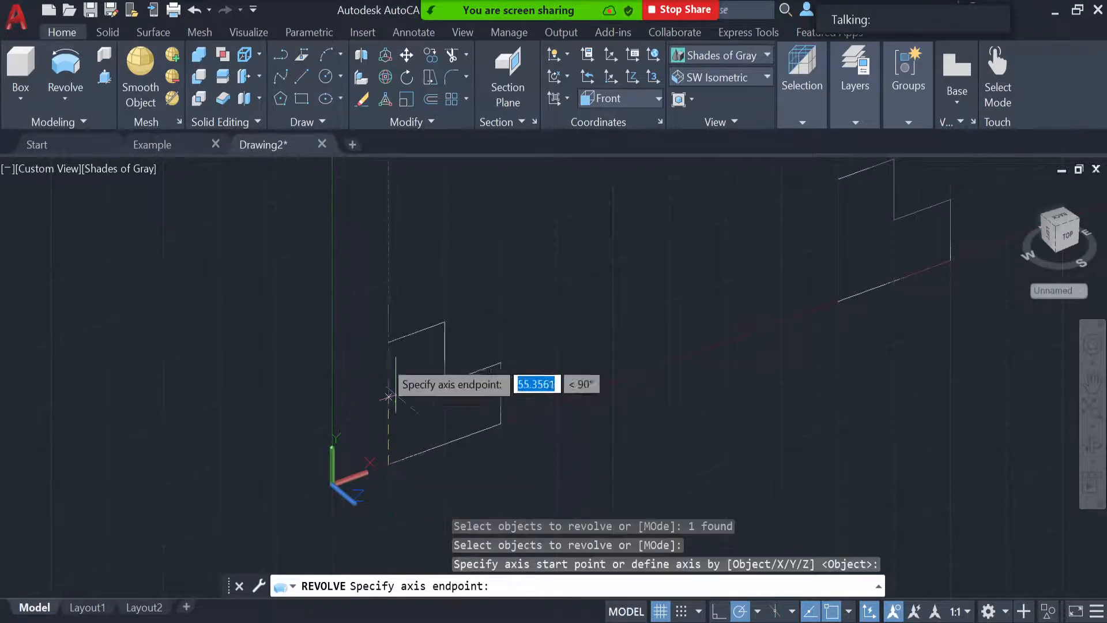
pyautogui.click(388, 342)
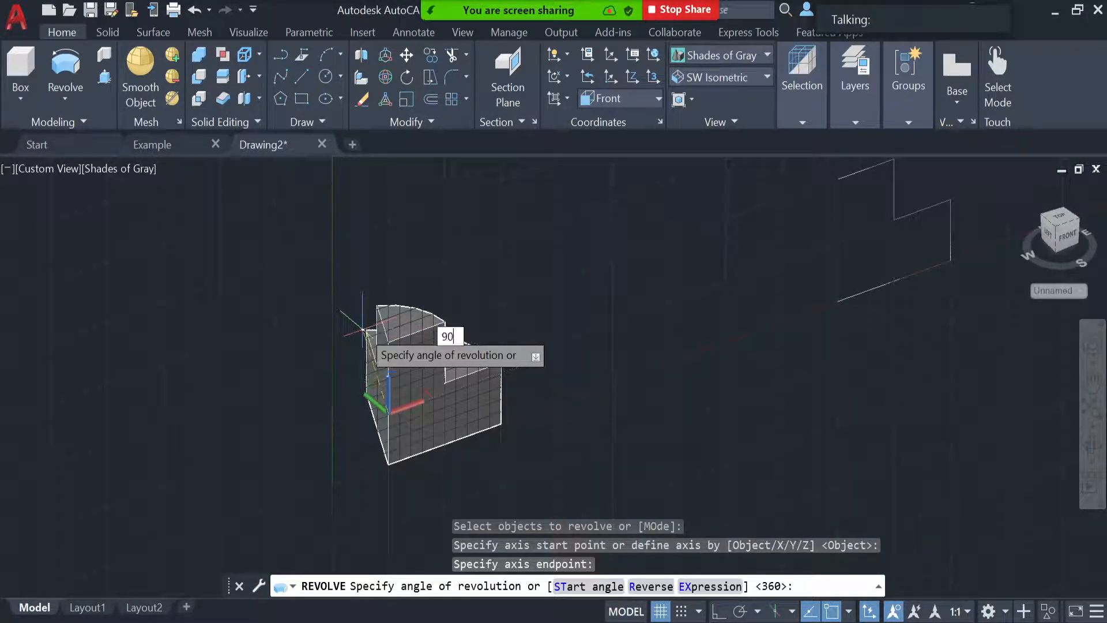
pyautogui.press('Return')
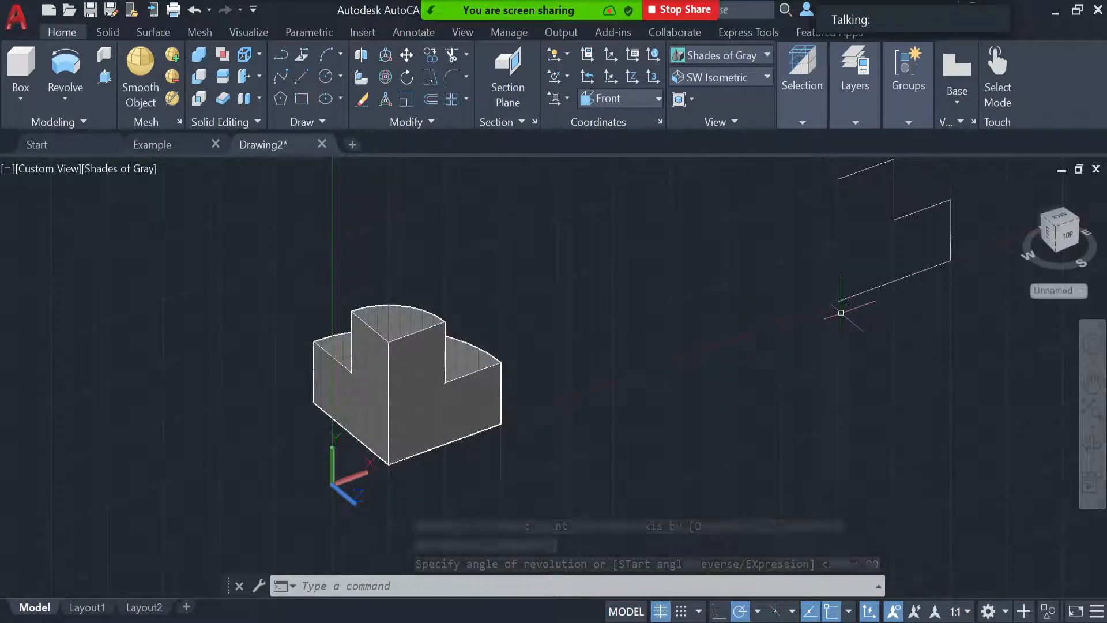
# Revolve the five separate lines of the farther profile by 90 degrees about the vertical axis through its open ends.
pyautogui.scroll(-2, 947, 309)
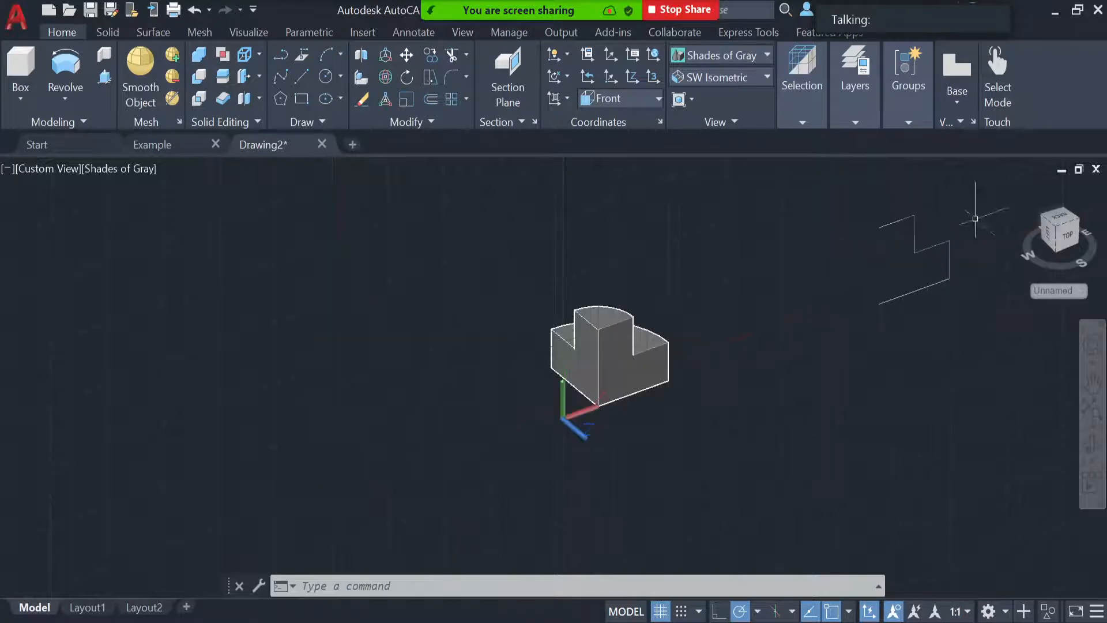
pyautogui.scroll(2, 974, 220)
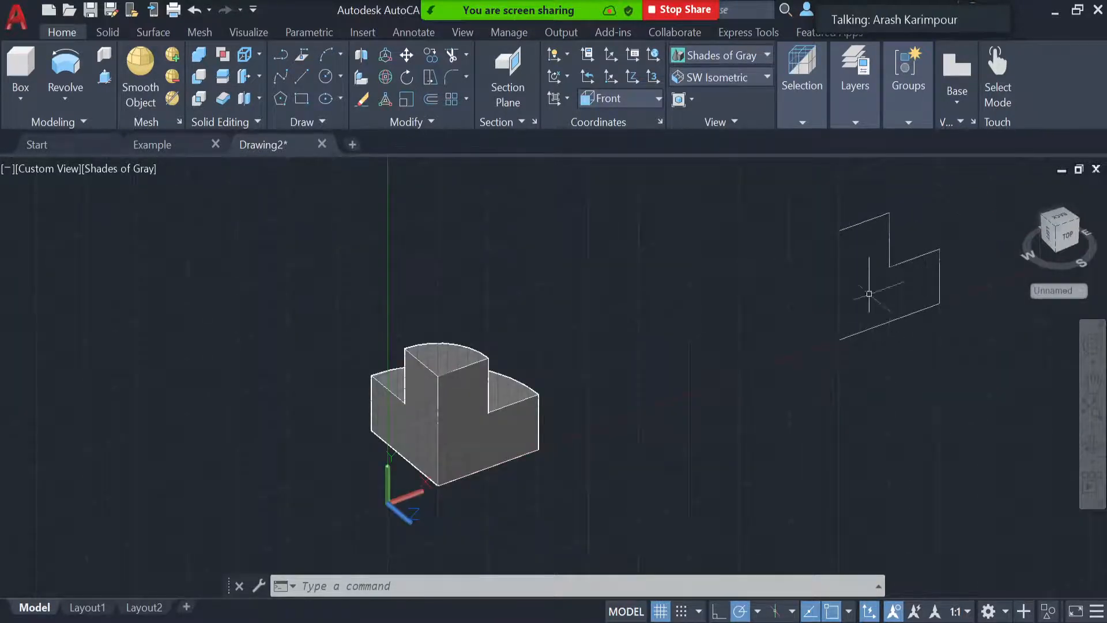
pyautogui.click(62, 71)
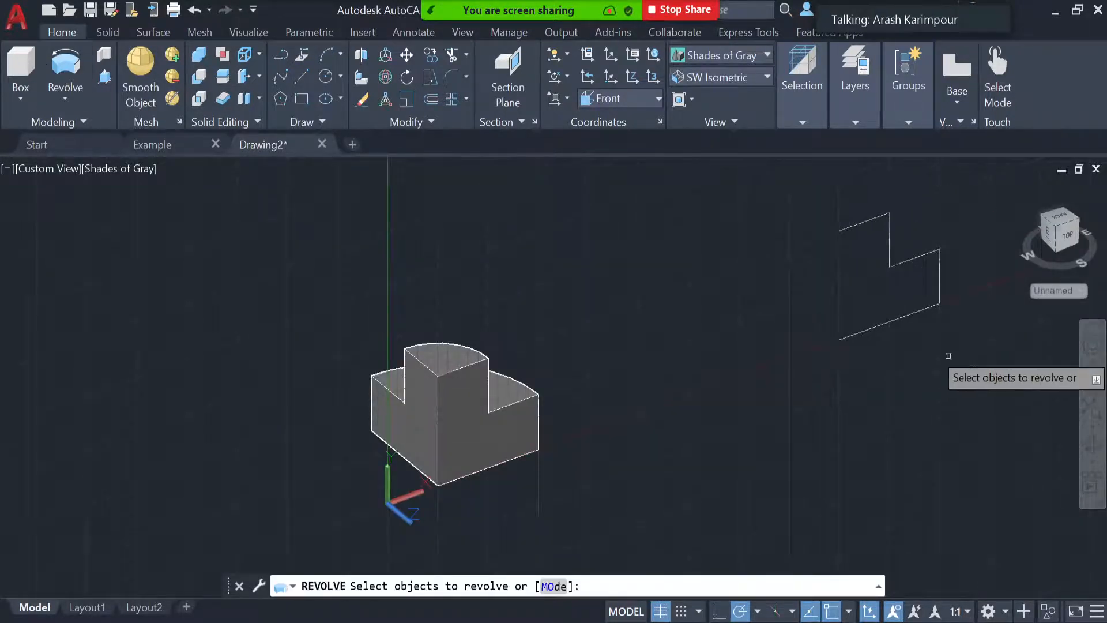
pyautogui.click(906, 339)
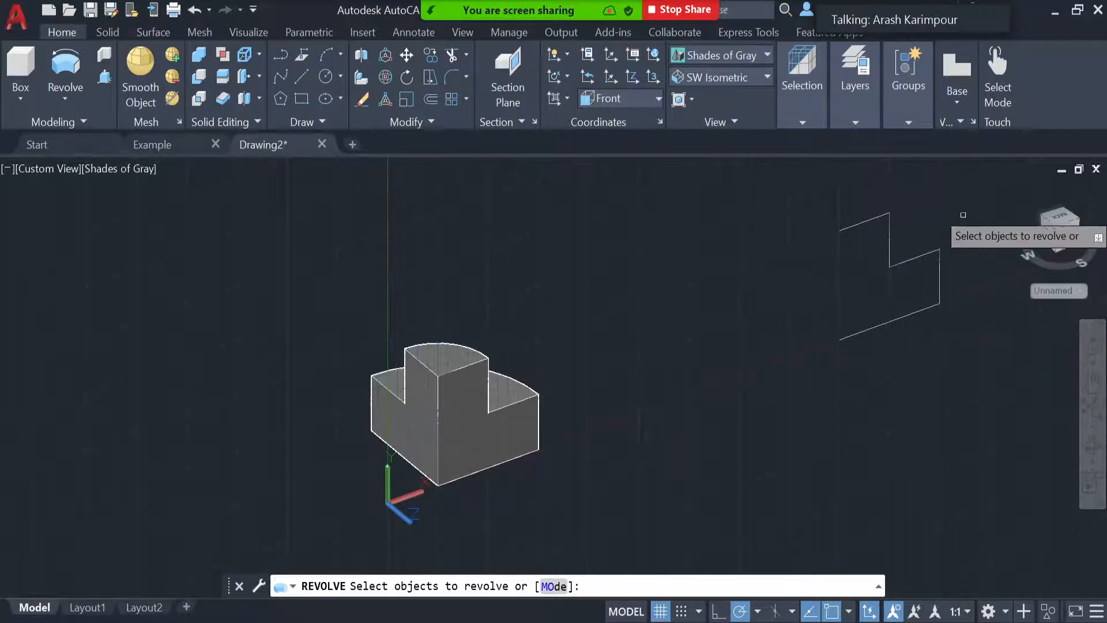
pyautogui.click(805, 413)
pyautogui.press('Return')
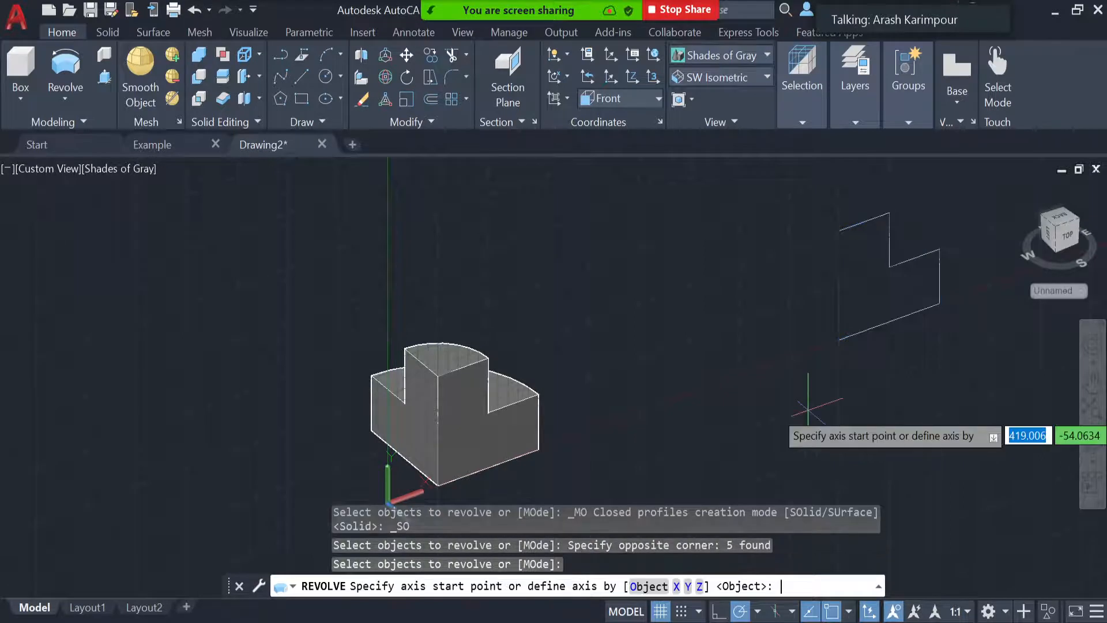
pyautogui.click(839, 339)
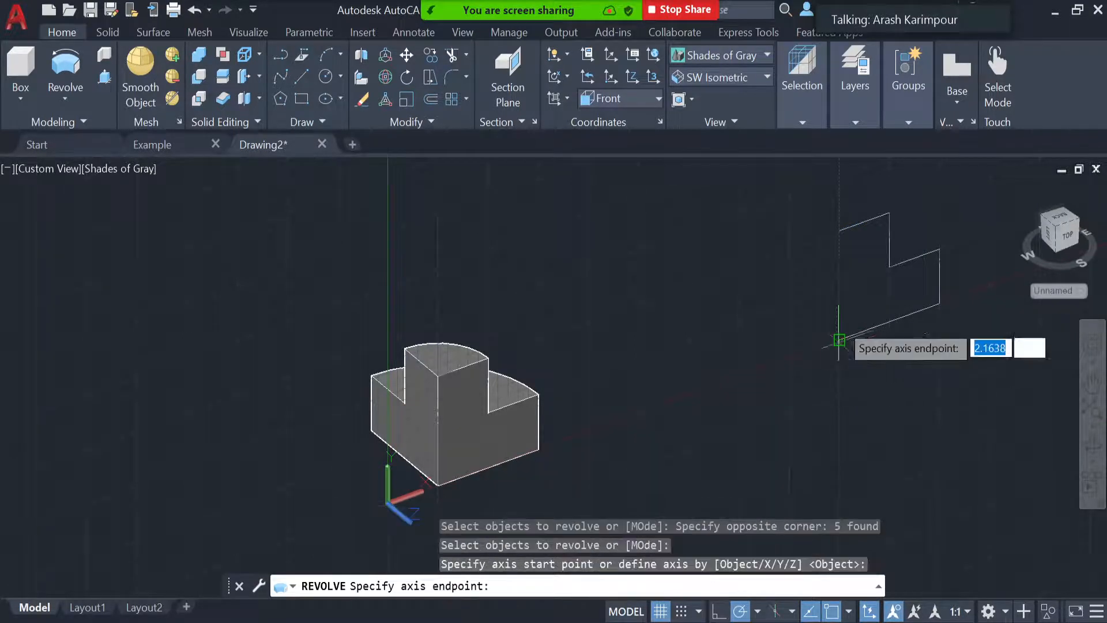
pyautogui.click(840, 230)
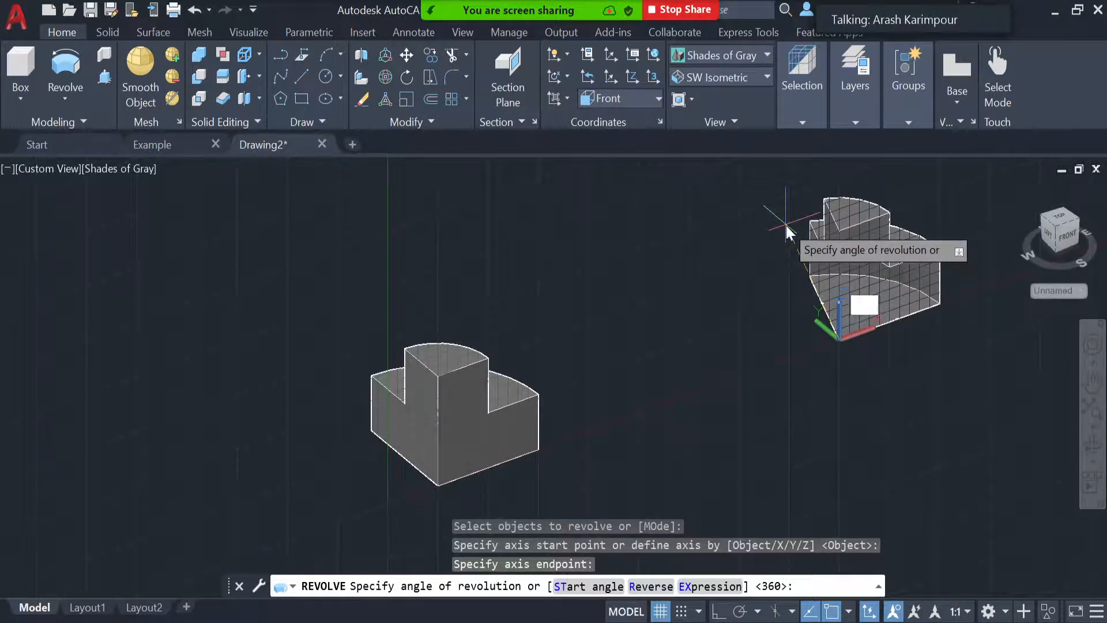
pyautogui.write('90')
pyautogui.press('Return')
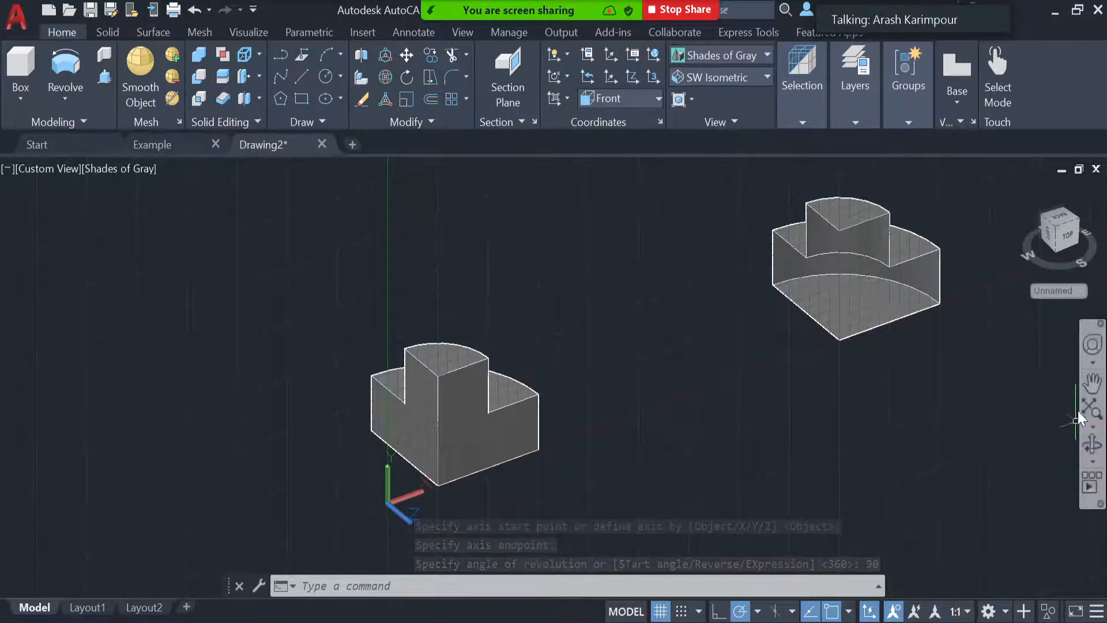
# Compare the two revolved shapes from another angle, and undo the view change and both 90-degree revolves.
pyautogui.click(1091, 444)
pyautogui.moveTo(947, 432)
pyautogui.mouseDown()
pyautogui.moveTo(850, 407)
pyautogui.moveTo(822, 379)
pyautogui.moveTo(848, 403)
pyautogui.moveTo(946, 415)
pyautogui.moveTo(950, 426)
pyautogui.moveTo(937, 430)
pyautogui.mouseUp()
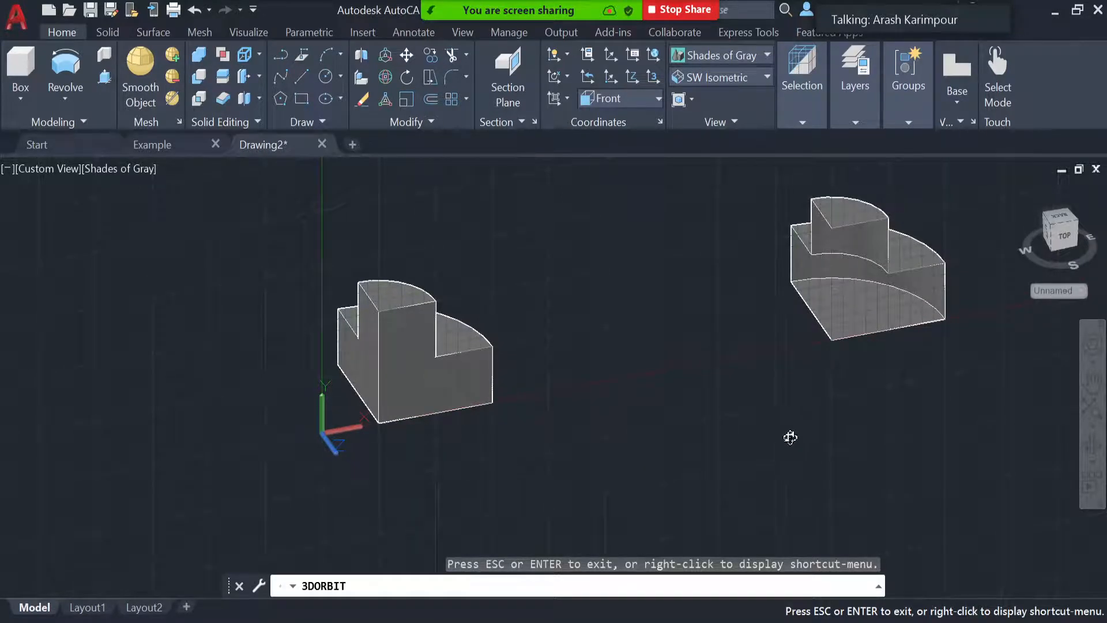
pyautogui.press('Escape')
pyautogui.hotkey('ctrl', 'z')
pyautogui.hotkey('ctrl', 'z')
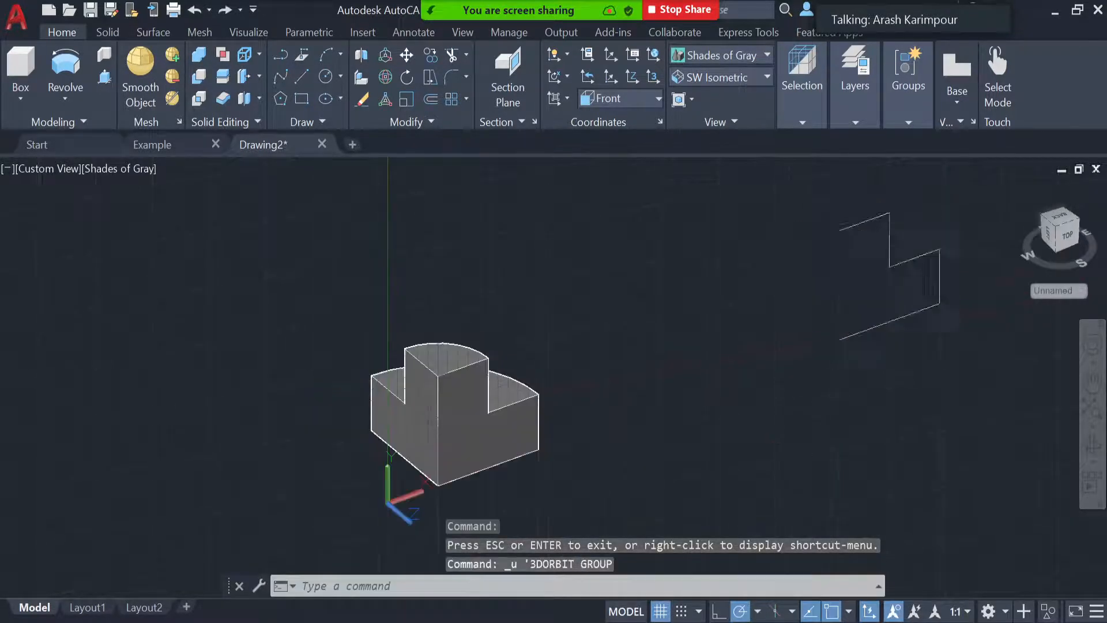
pyautogui.hotkey('ctrl', 'z')
pyautogui.hotkey('ctrl', 'z')
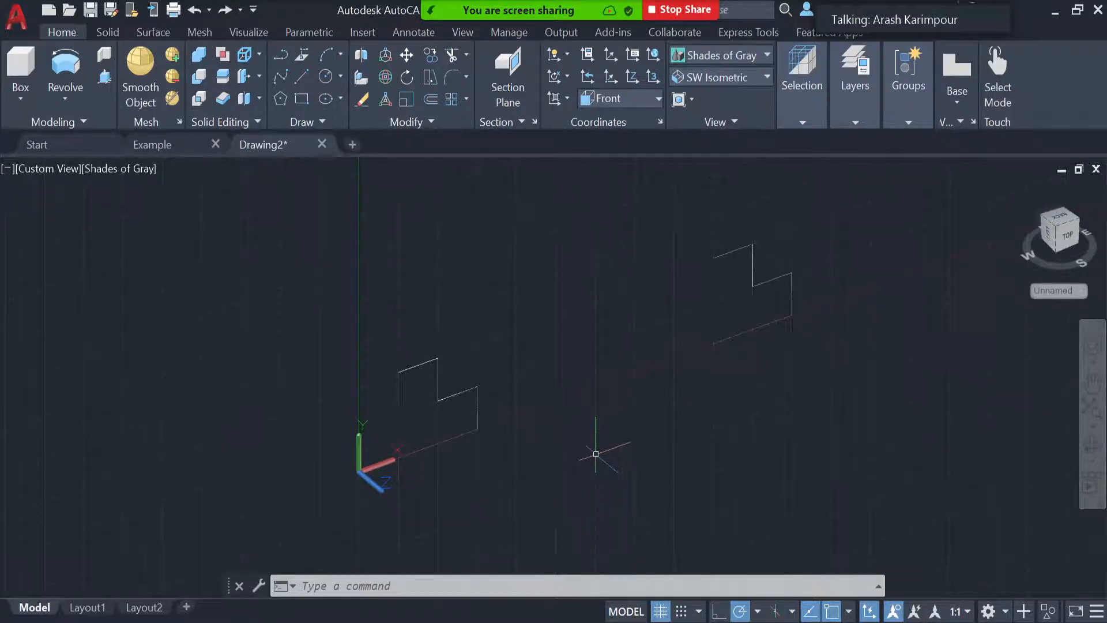
pyautogui.moveTo(595, 453); pyautogui.dragTo(545, 446, button='middle')
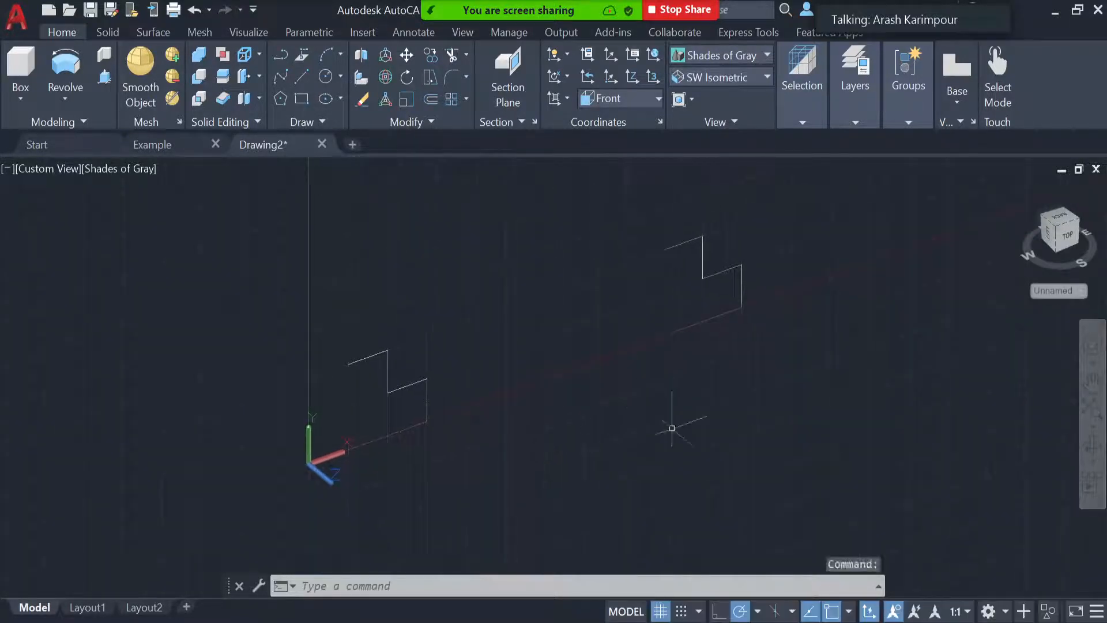
pyautogui.moveTo(645, 436); pyautogui.dragTo(609, 425)
pyautogui.press('Escape')
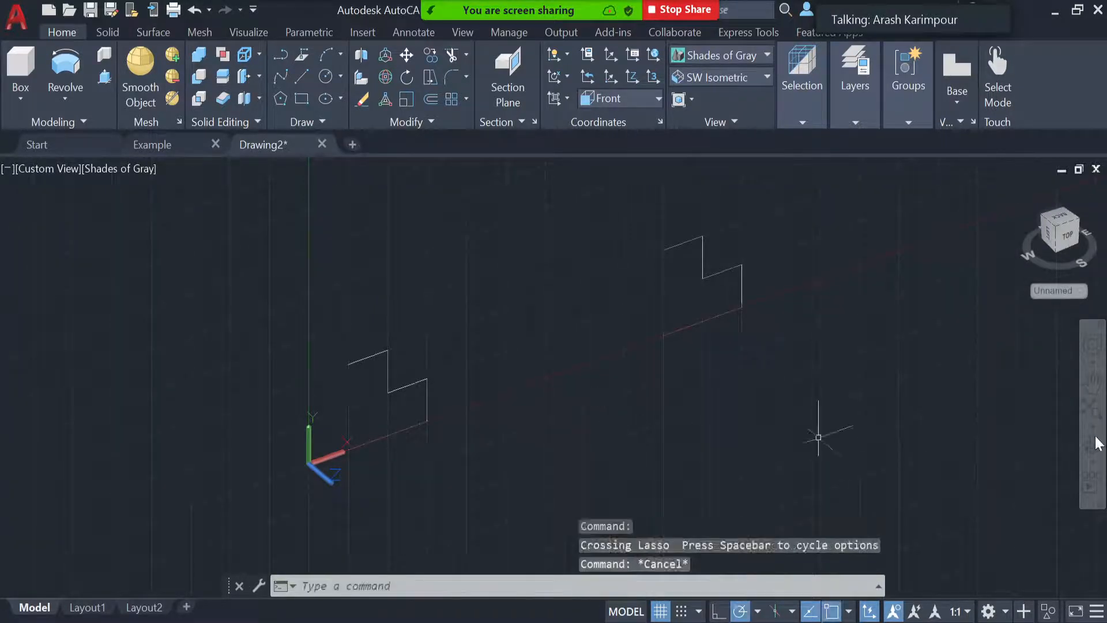
pyautogui.click(1091, 447)
pyautogui.moveTo(667, 449); pyautogui.dragTo(641, 454)
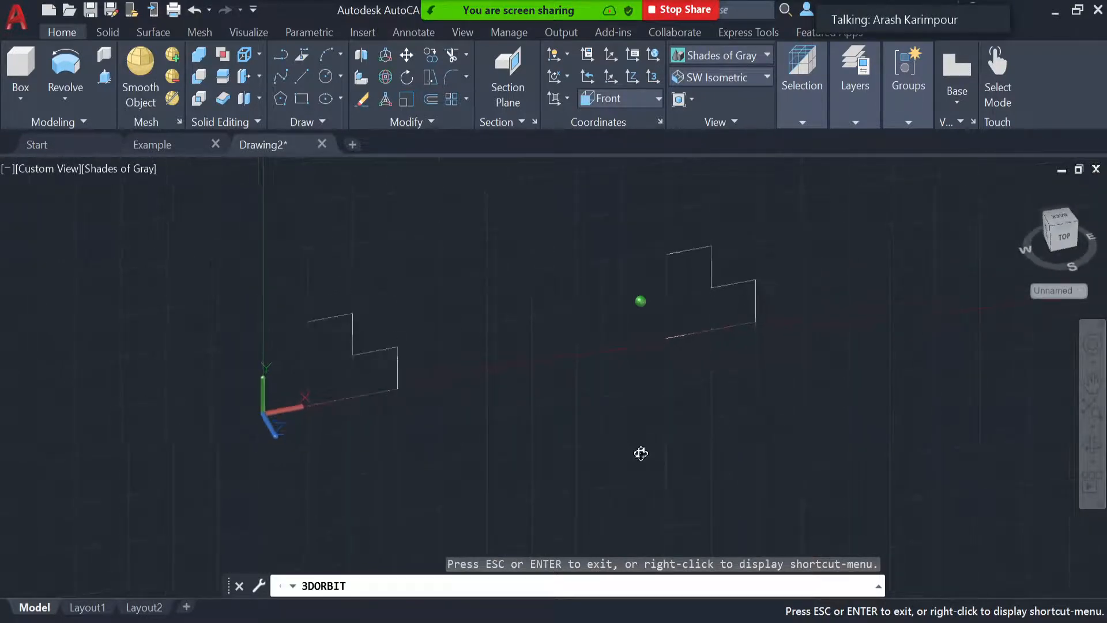
pyautogui.press('Escape')
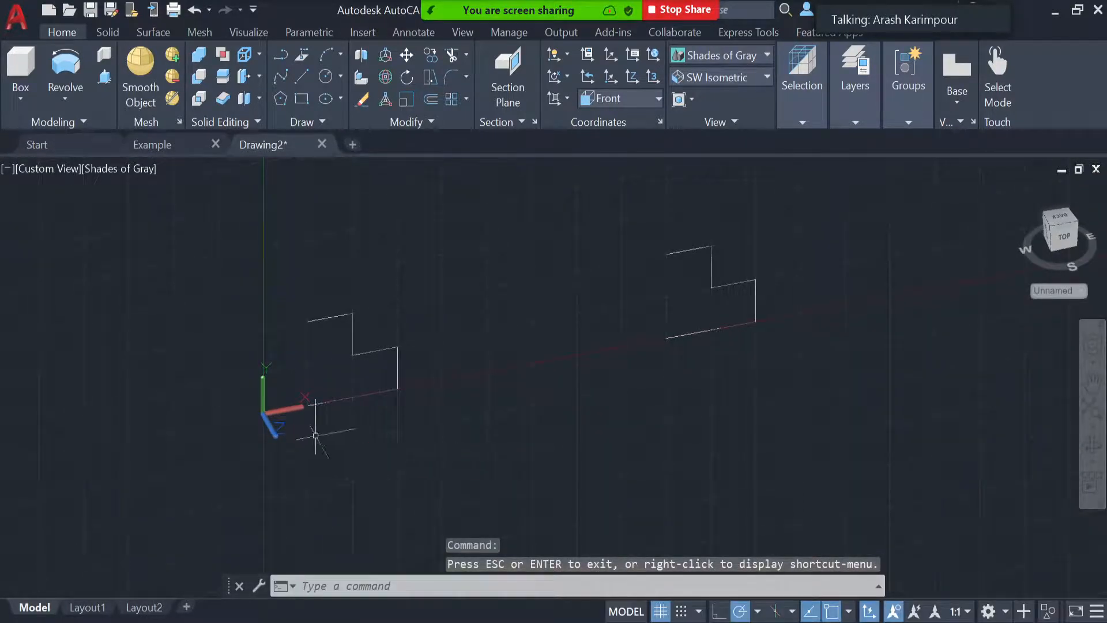
# Revolve the open polyline about 54 degrees around a vertical axis between the origin and its open ends, and undo the revolve.
pyautogui.scroll(3, 316, 435)
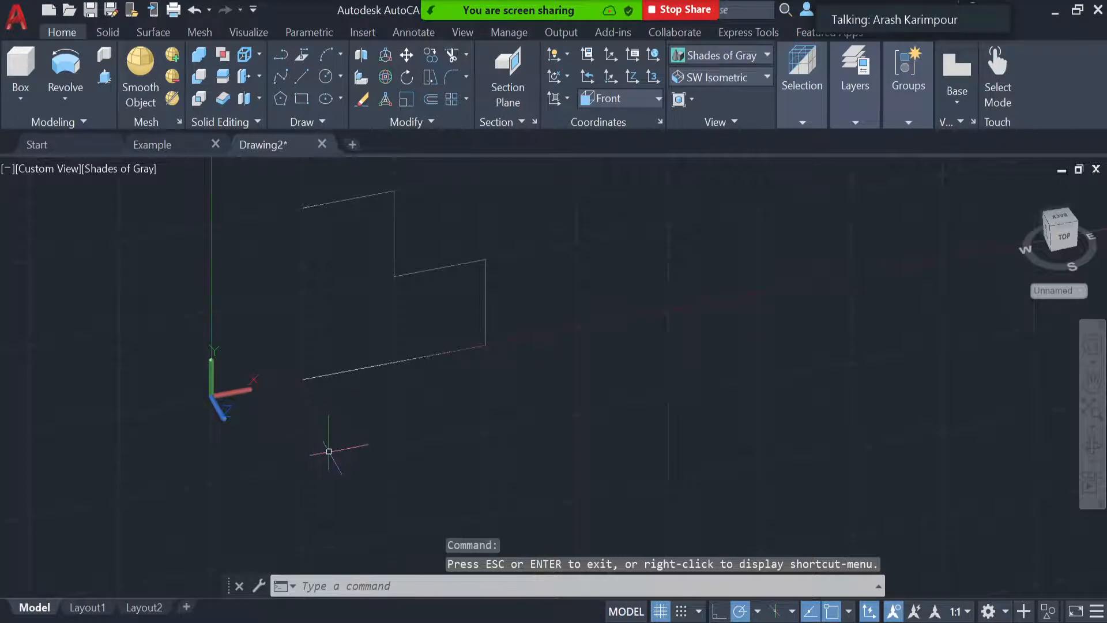
pyautogui.moveTo(327, 276); pyautogui.dragTo(367, 342, button='middle')
pyautogui.click(62, 70)
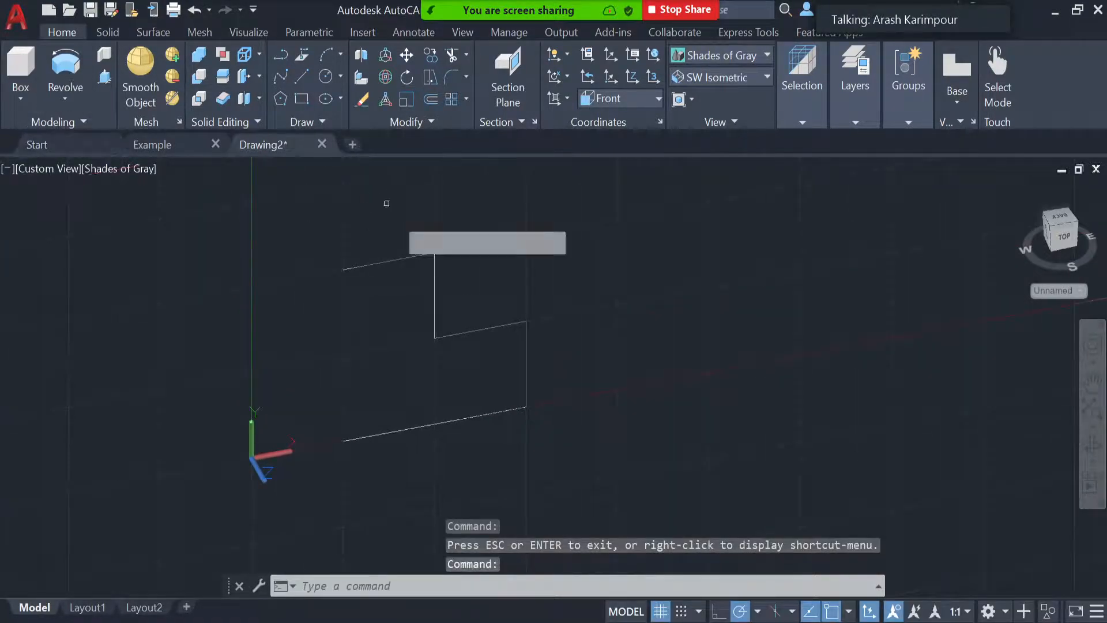
pyautogui.click(398, 260)
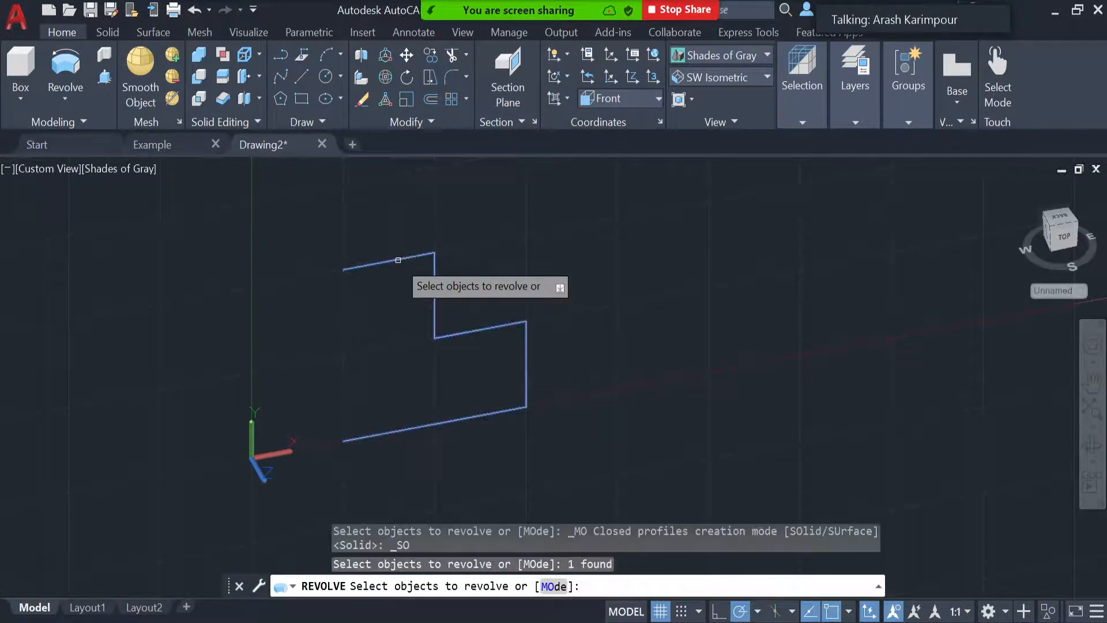
pyautogui.press('Return')
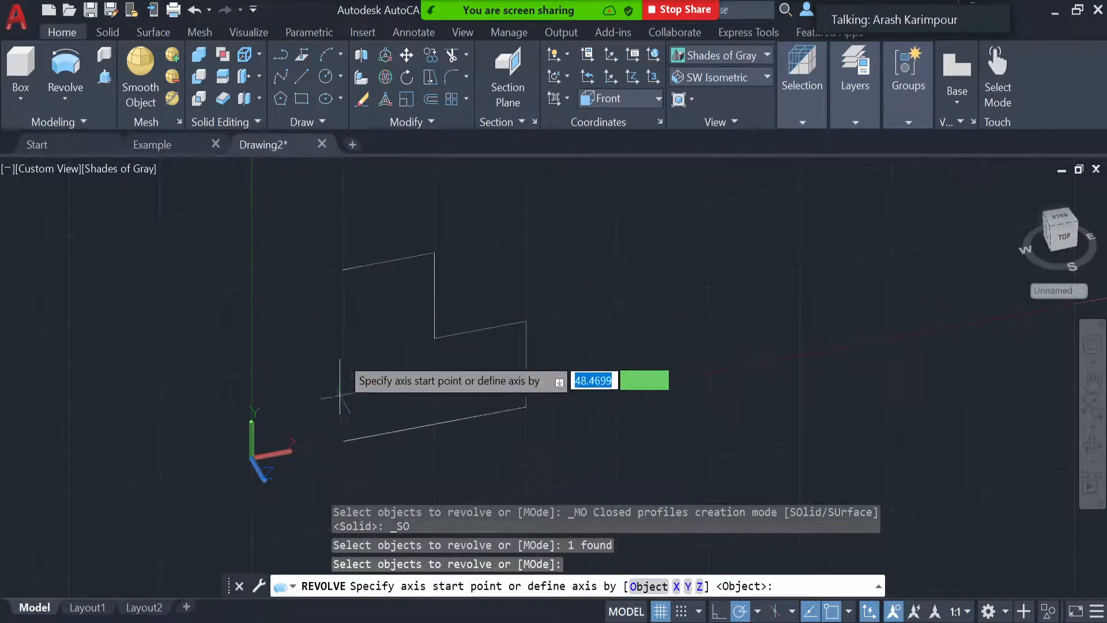
pyautogui.click(311, 445)
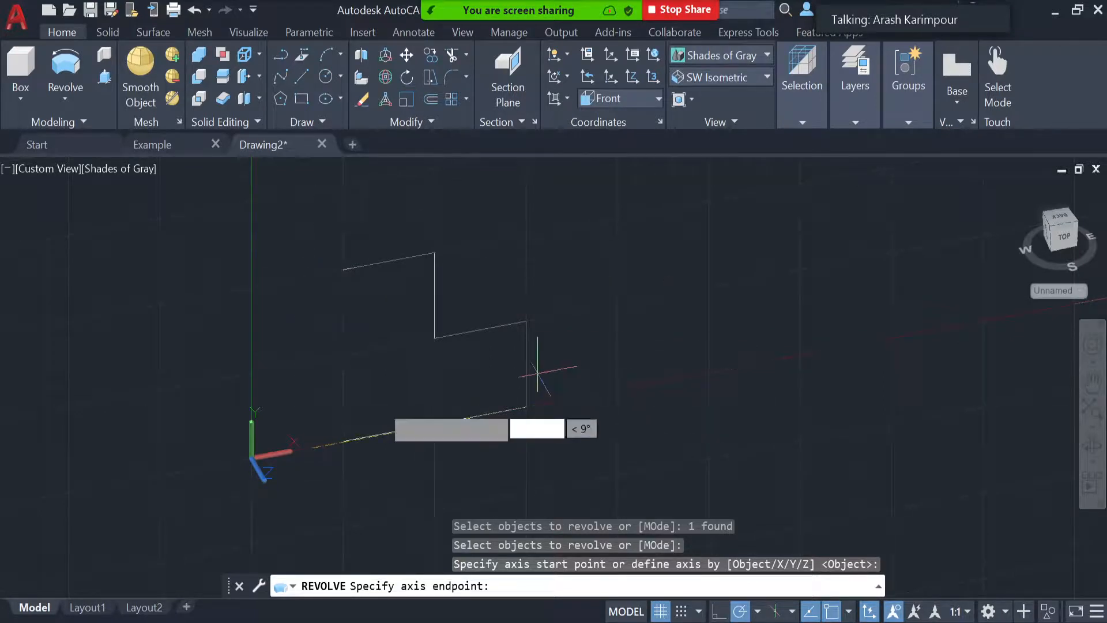
pyautogui.click(310, 259)
pyautogui.keyDown('shift'); pyautogui.moveTo(453, 249); pyautogui.dragTo(541, 308, button='middle'); pyautogui.keyUp('shift')
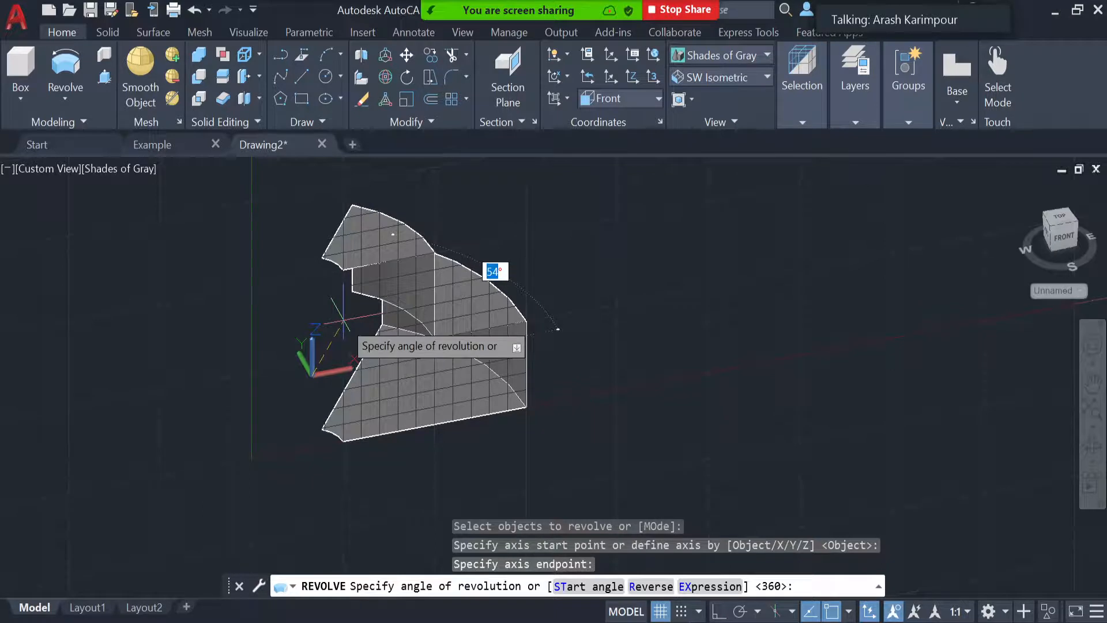
pyautogui.click(558, 329)
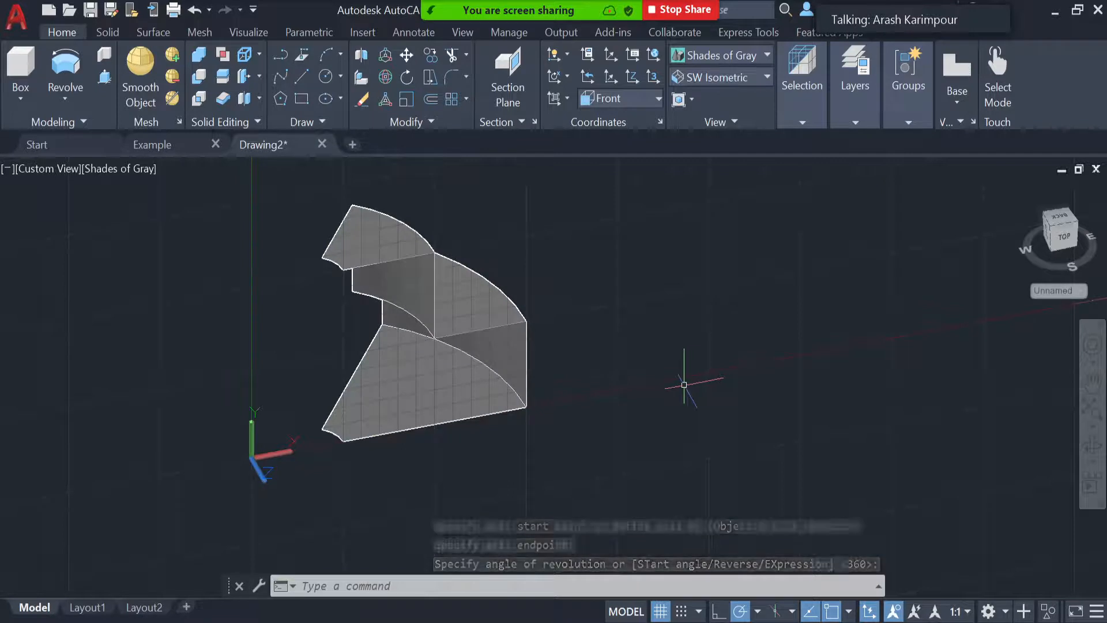
pyautogui.hotkey('ctrl', 'z')
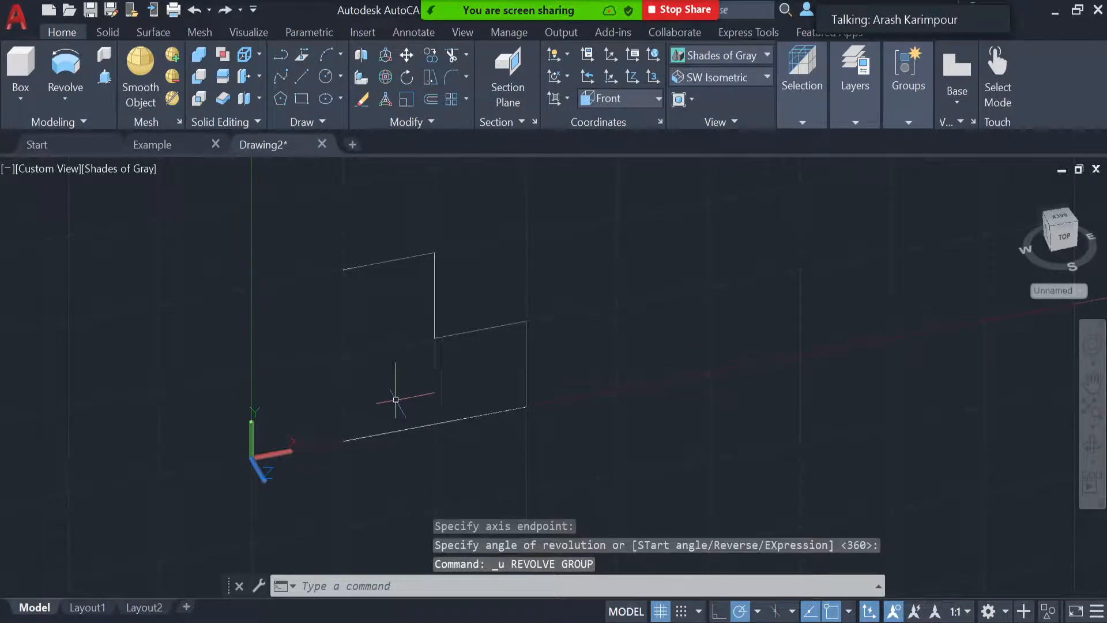
# Preview revolving the open polyline about the vertical axis through its two open ends, and cancel the revolve.
pyautogui.click(66, 67)
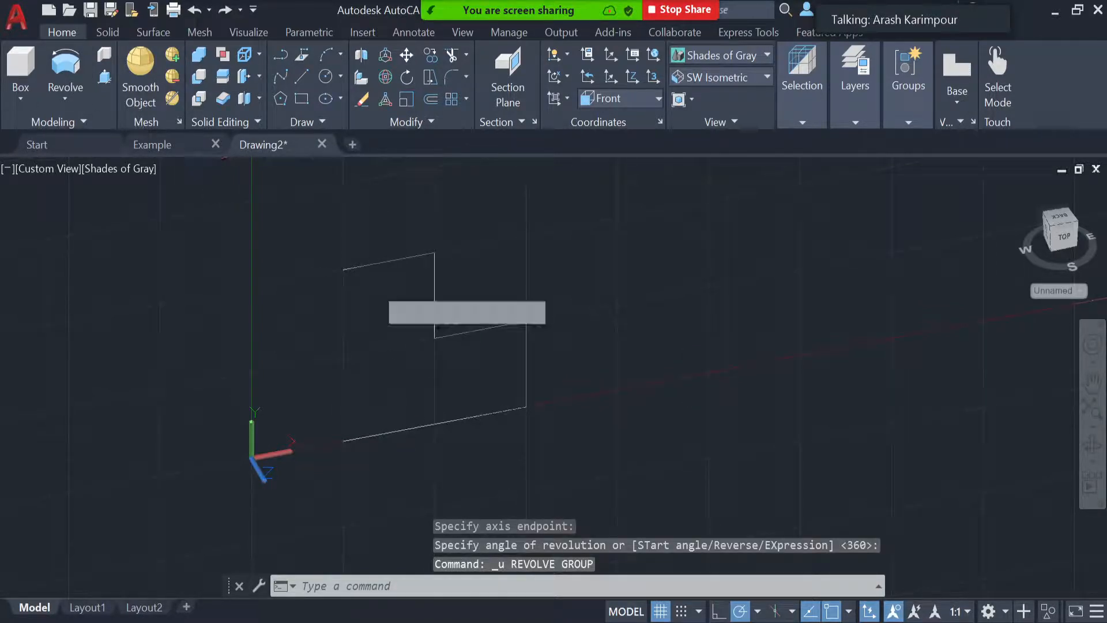
pyautogui.click(397, 258)
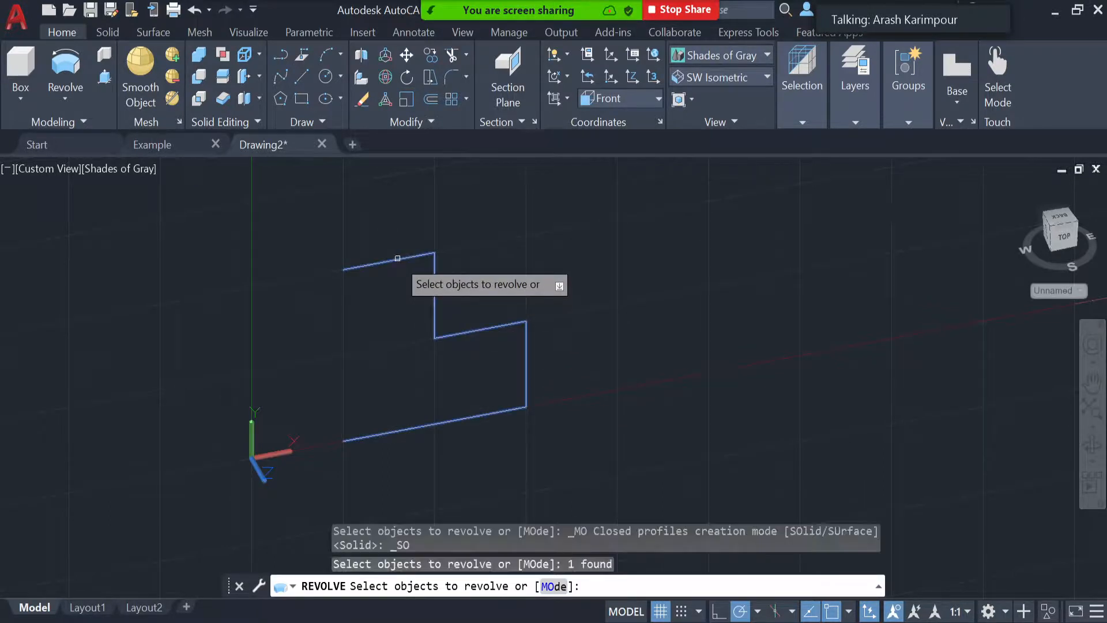
pyautogui.press('Return')
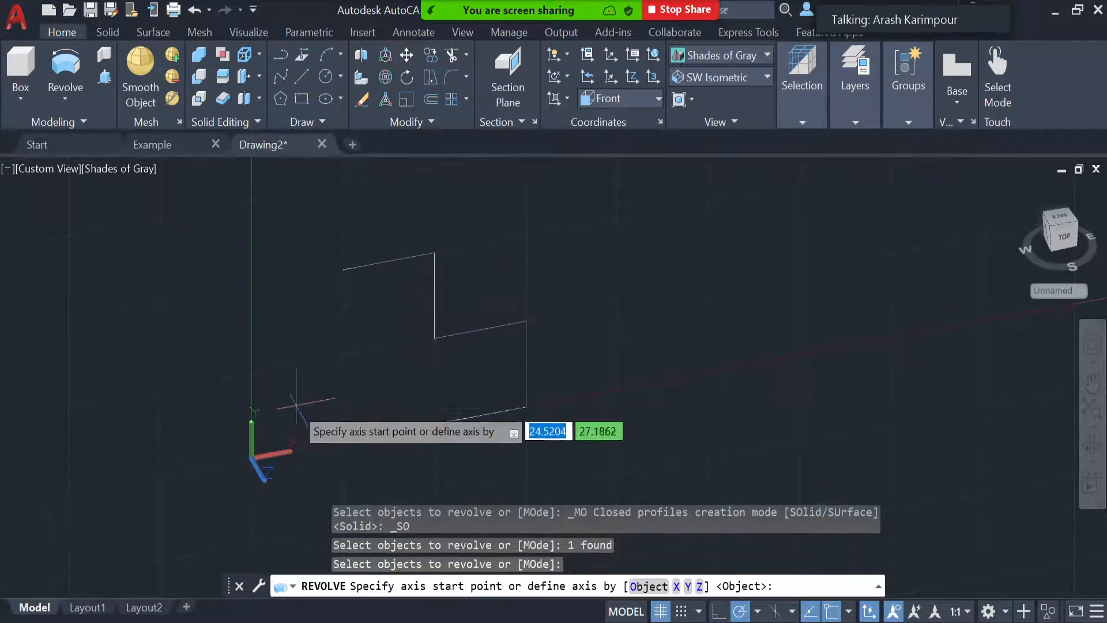
pyautogui.click(342, 440)
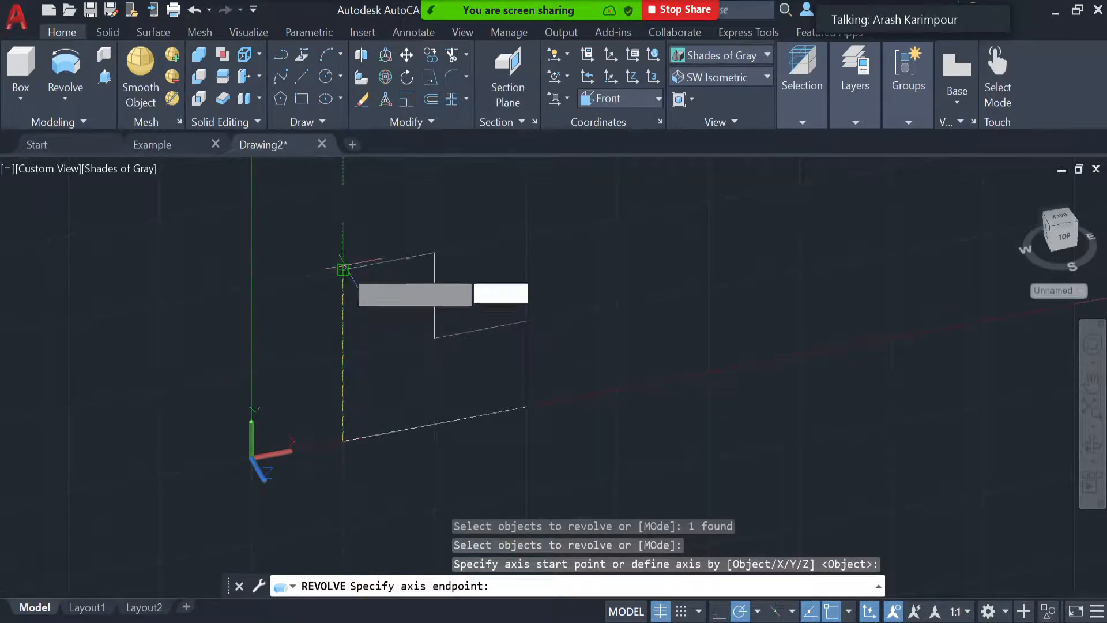
pyautogui.click(343, 260)
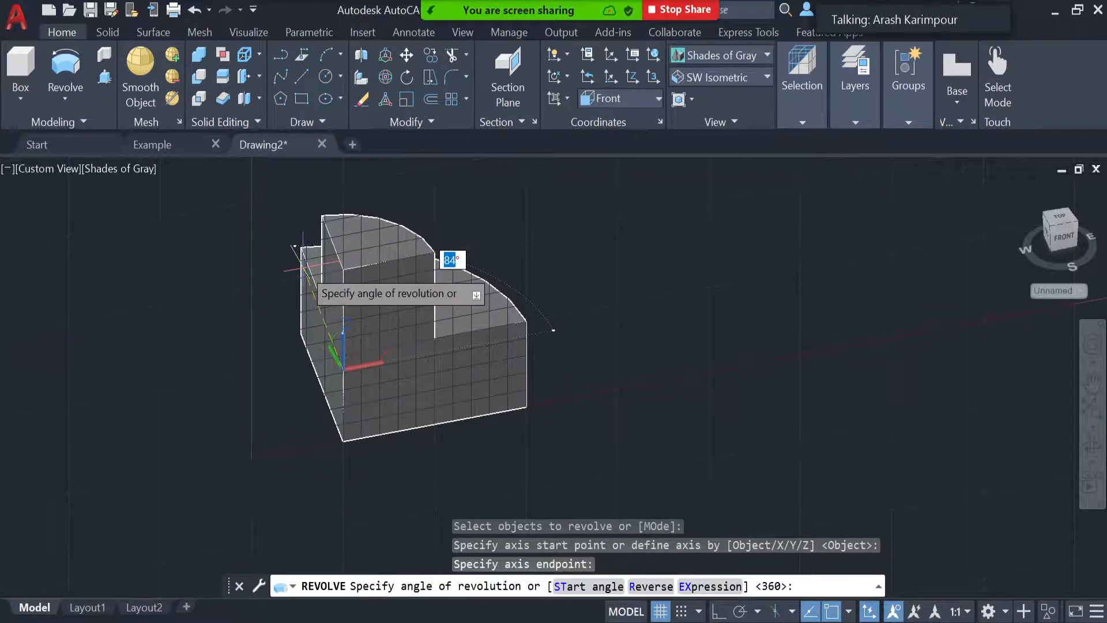
pyautogui.press('Escape')
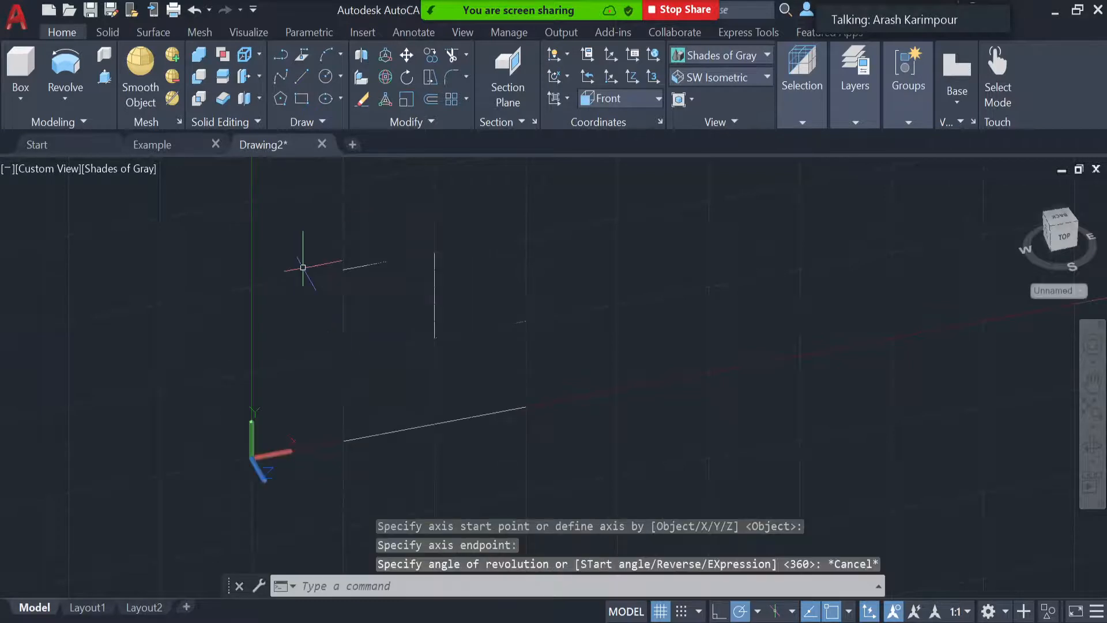
# Preview revolving the open polyline about a vertical axis between the origin and its open ends, and cancel the revolve.
pyautogui.click(71, 67)
pyautogui.click(434, 426)
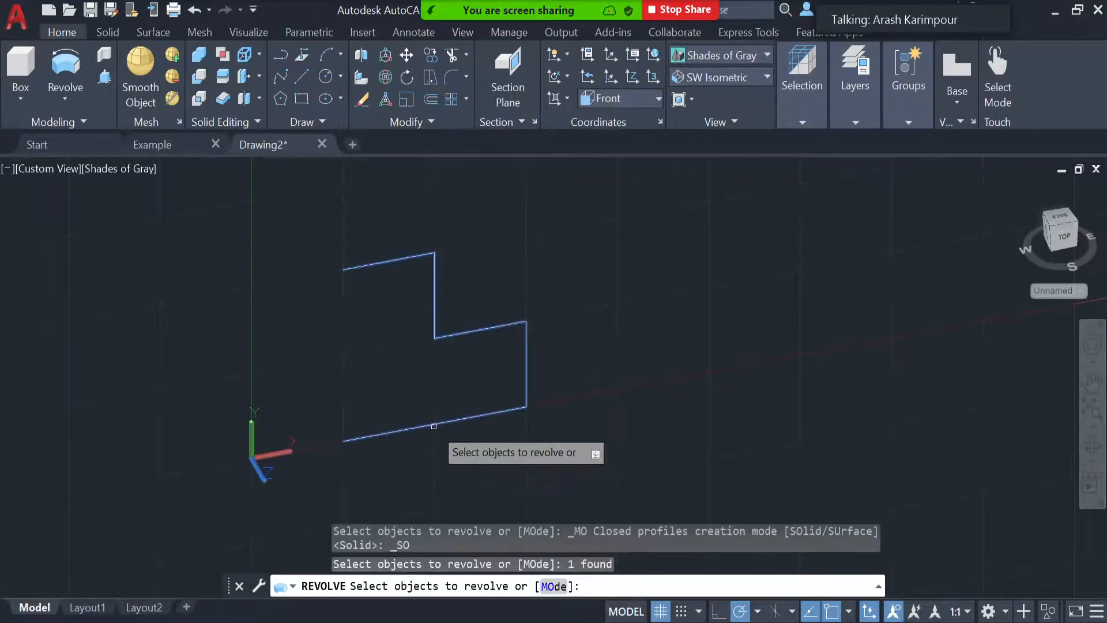
pyautogui.press('Return')
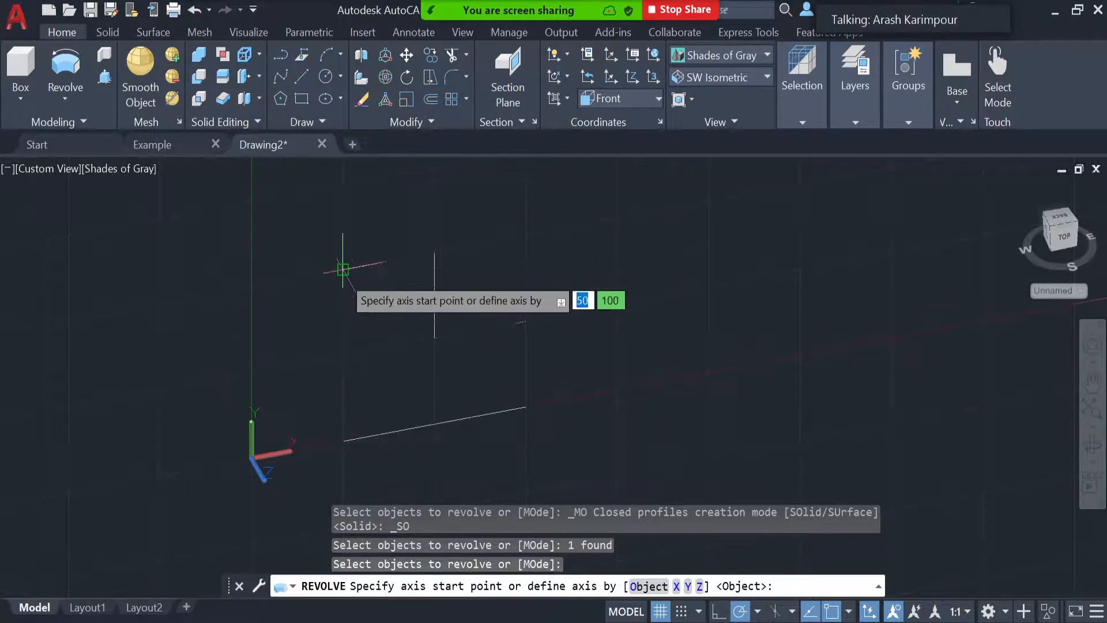
pyautogui.click(321, 461)
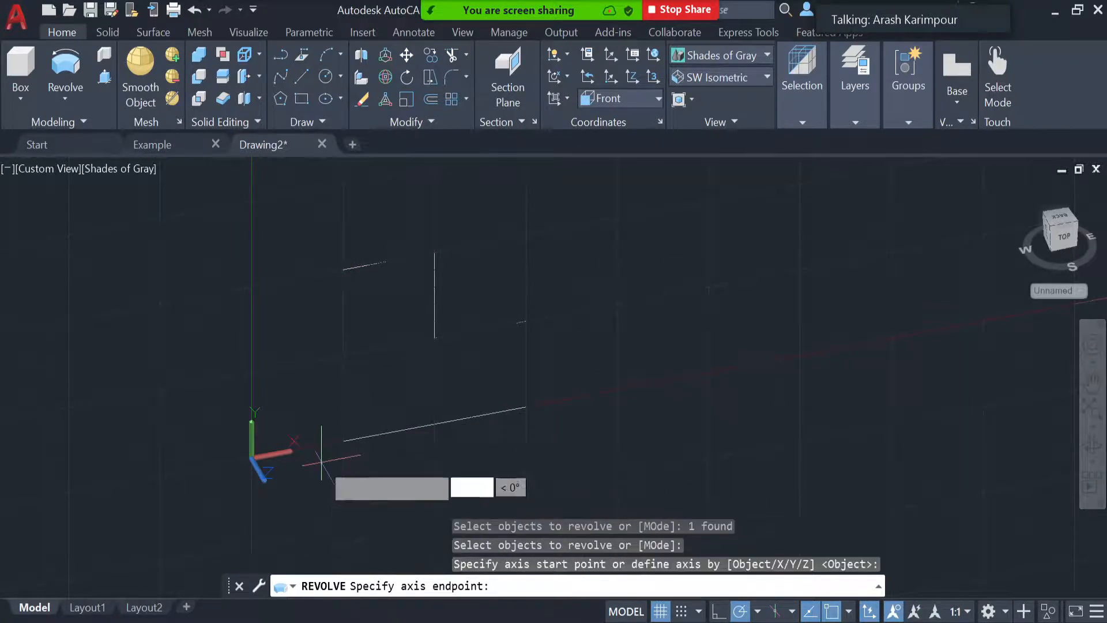
pyautogui.click(321, 206)
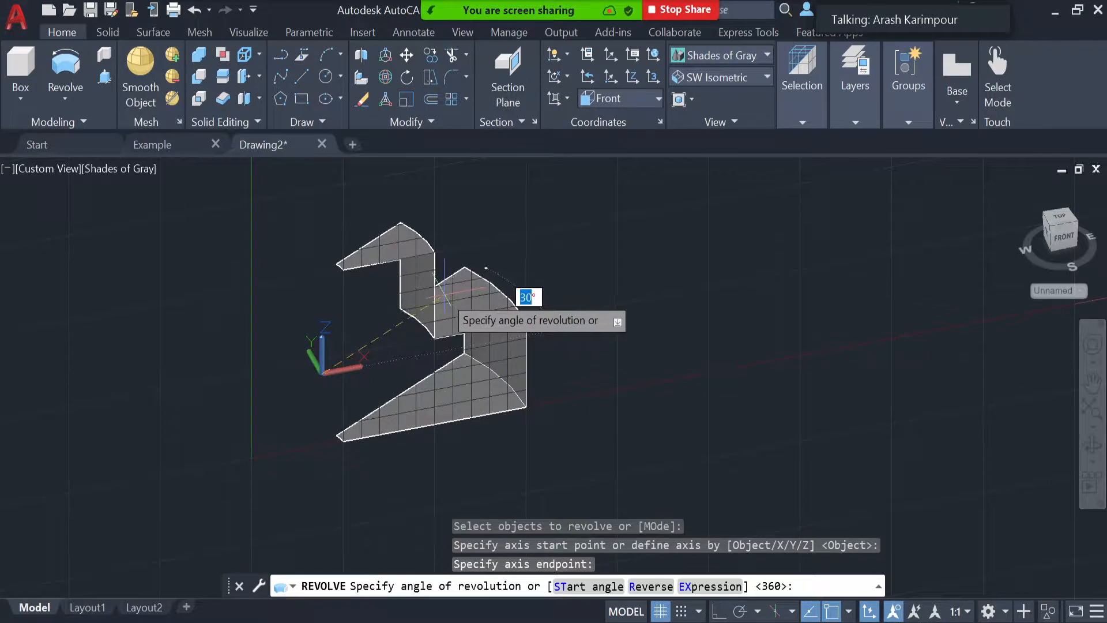
pyautogui.press('Escape')
# Revolve the farther profile's five separate lines about 62 degrees around the vertical axis through their open ends, and undo the revolve.
pyautogui.scroll(-6, 955, 319)
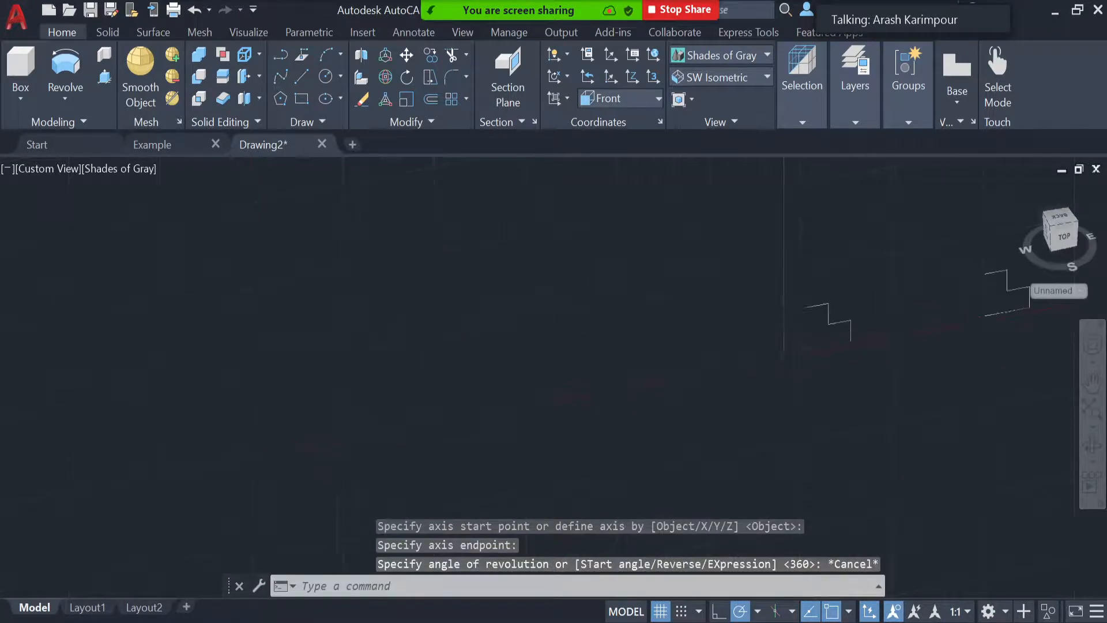
pyautogui.scroll(4, 1049, 337)
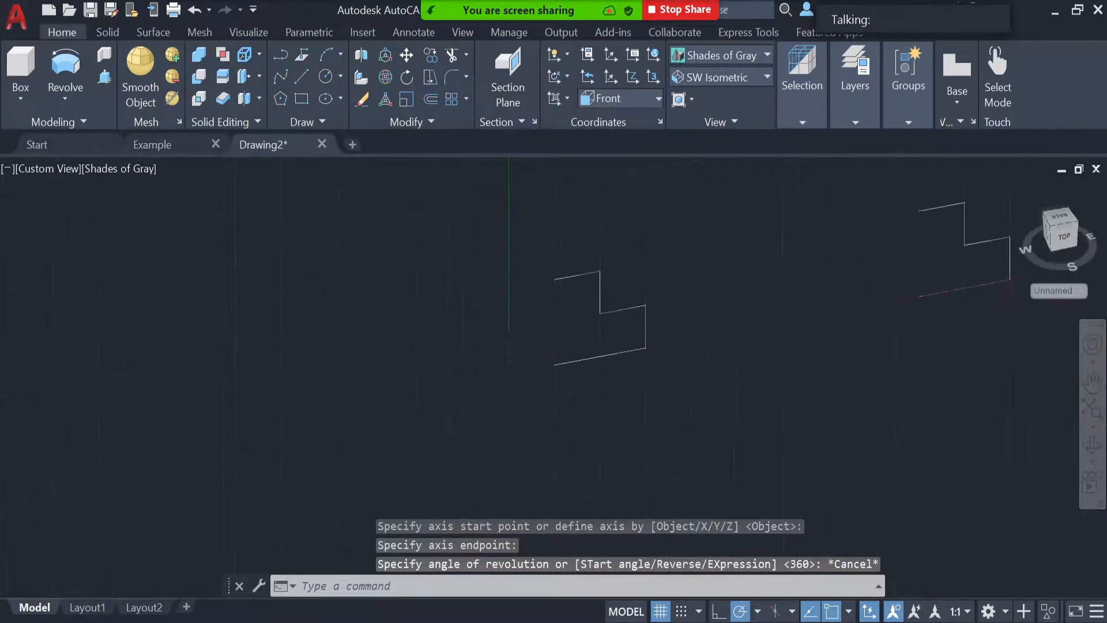
pyautogui.scroll(2, 1002, 324)
pyautogui.moveTo(998, 323); pyautogui.dragTo(768, 449, button='middle')
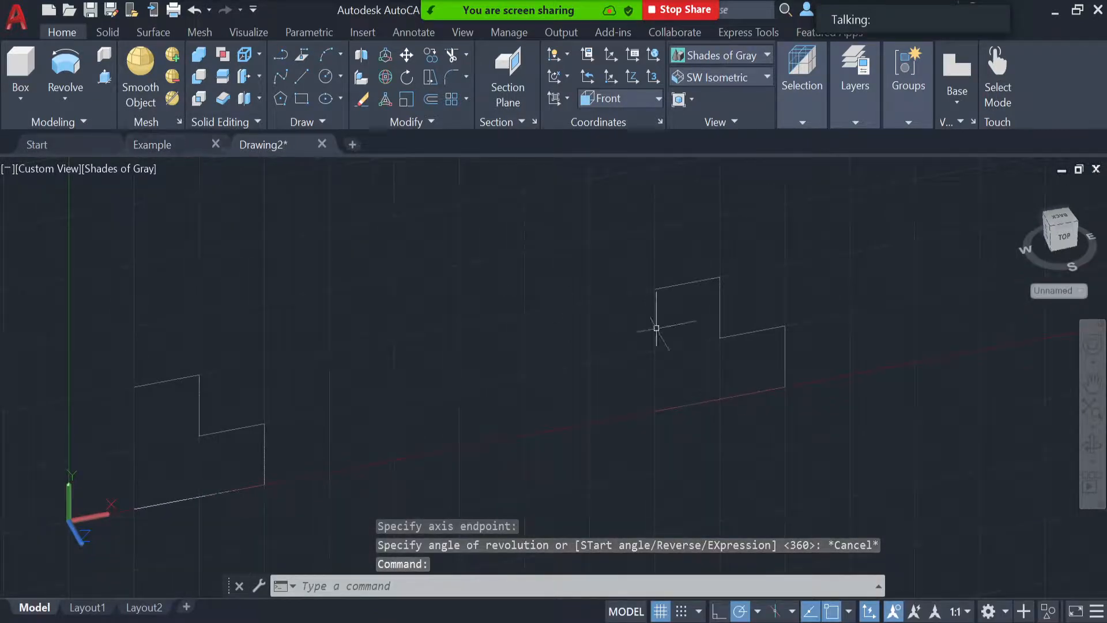
pyautogui.scroll(2, 808, 304)
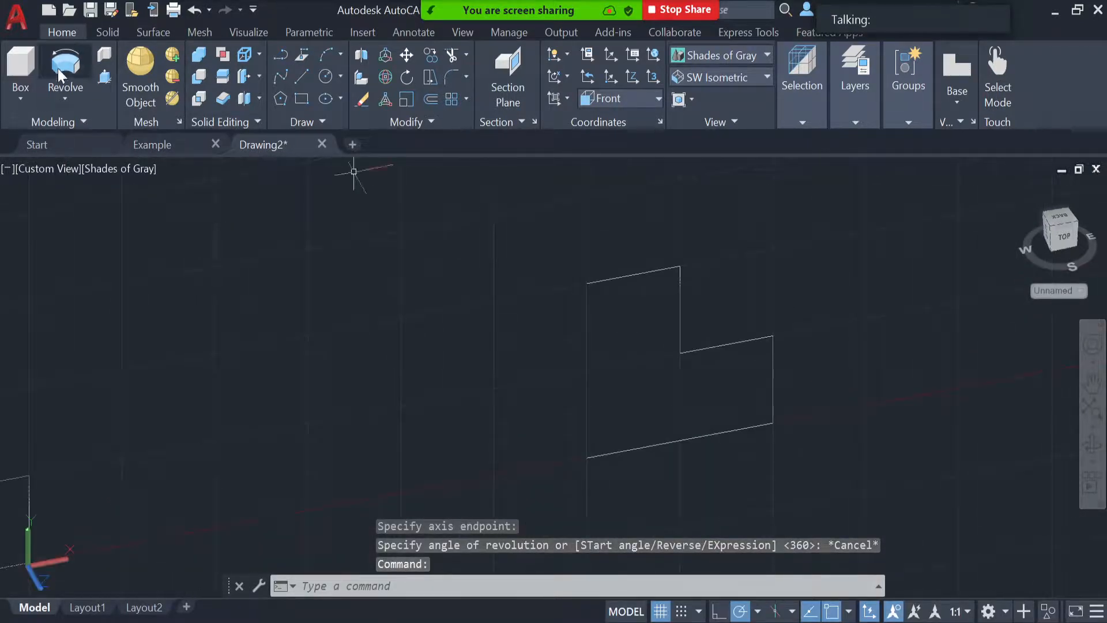
pyautogui.click(799, 199)
pyautogui.click(536, 496)
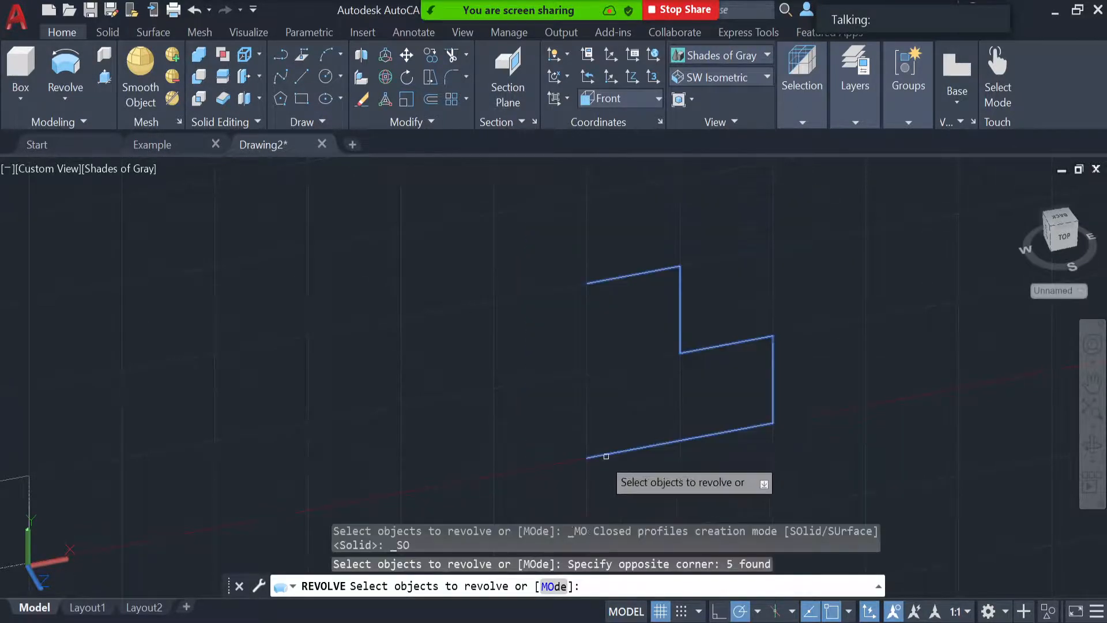
pyautogui.press('Return')
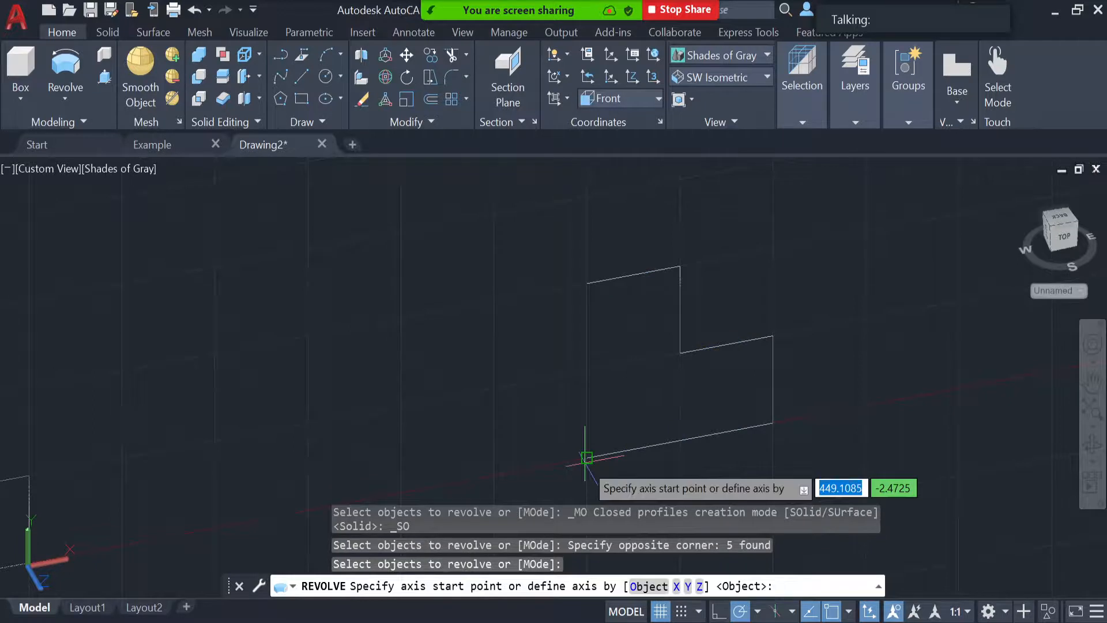
pyautogui.click(591, 457)
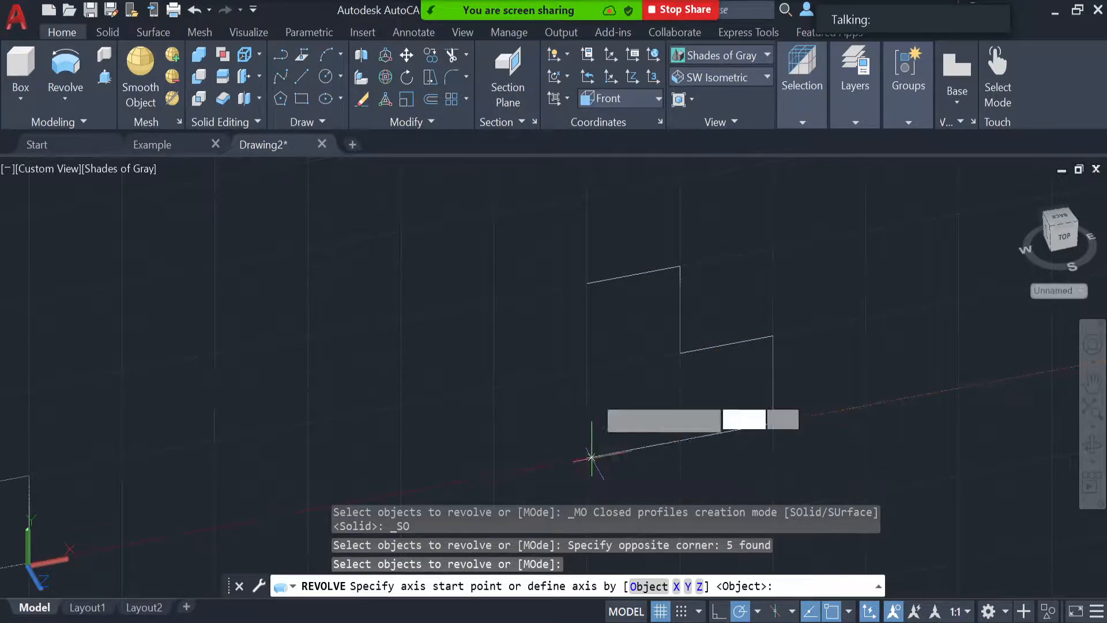
pyautogui.click(589, 282)
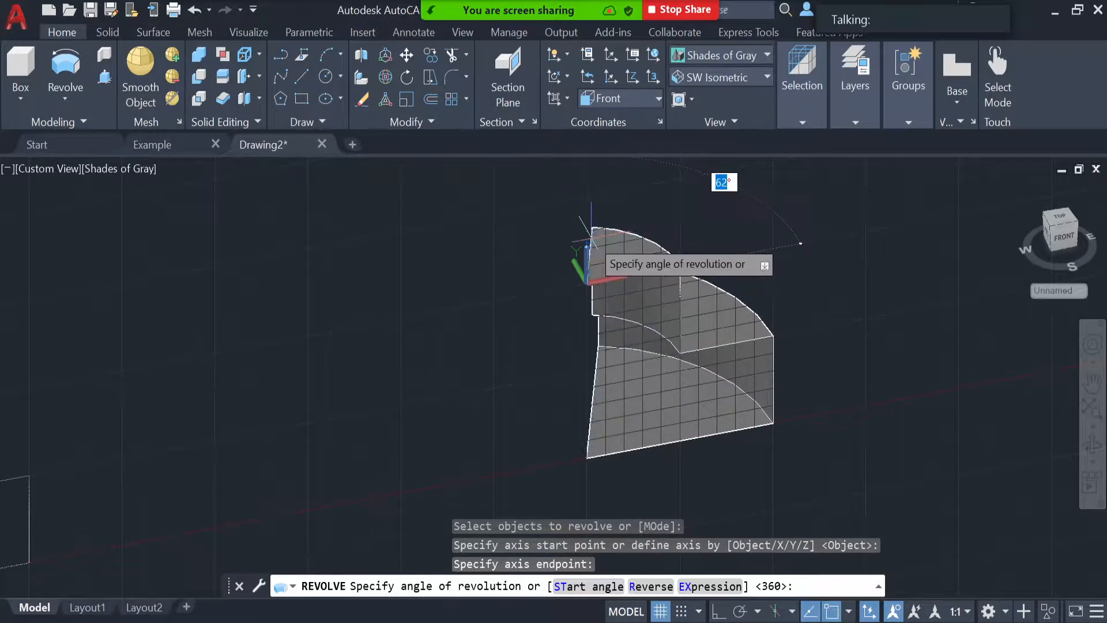
pyautogui.click(589, 234)
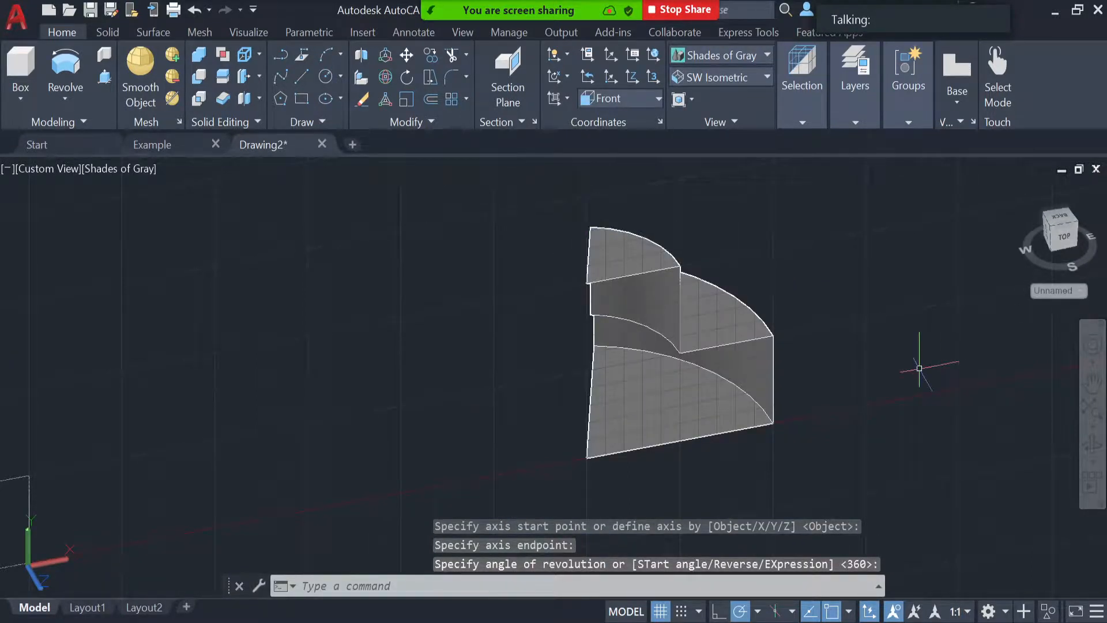
pyautogui.hotkey('ctrl', 'z')
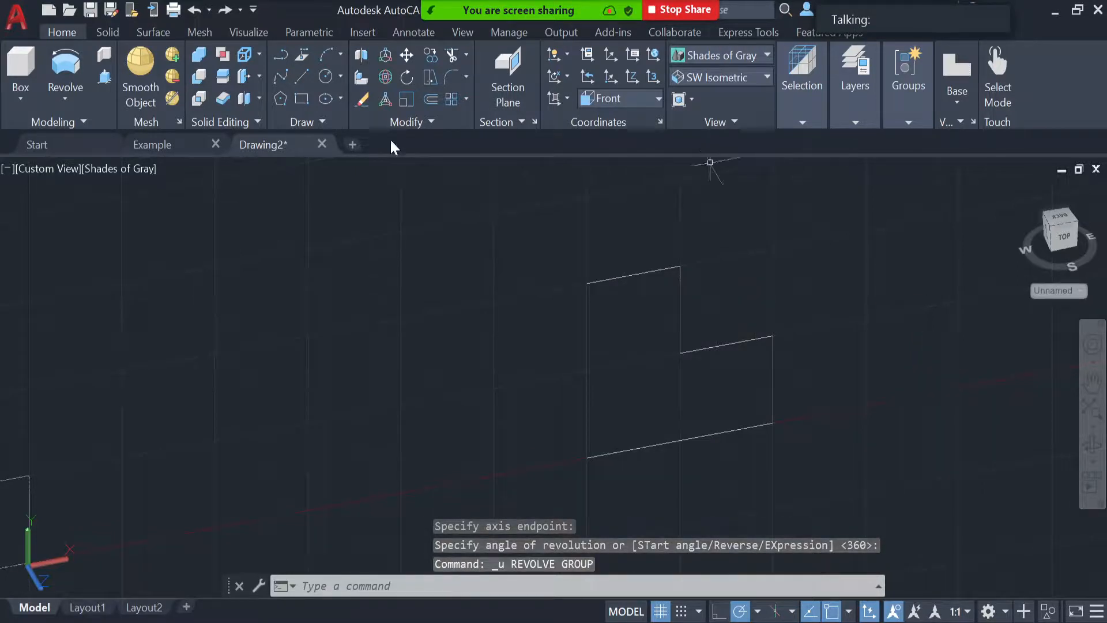
# Revolve the five separate lines about 66 degrees around a vertical axis offset outside their open ends, and undo the revolve.
pyautogui.click(63, 81)
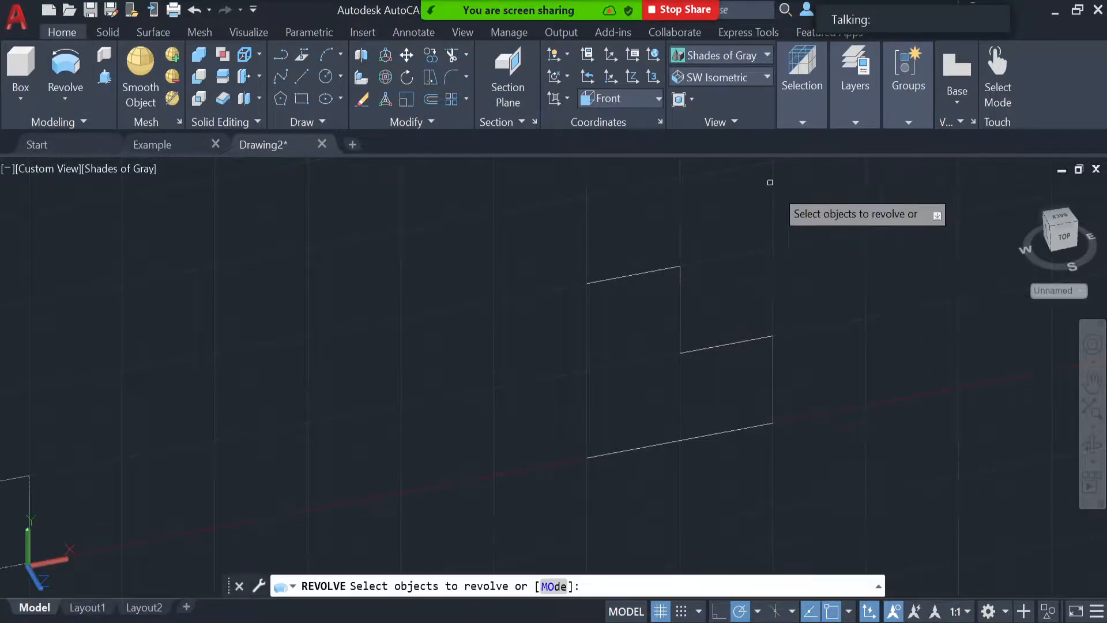
pyautogui.click(801, 192)
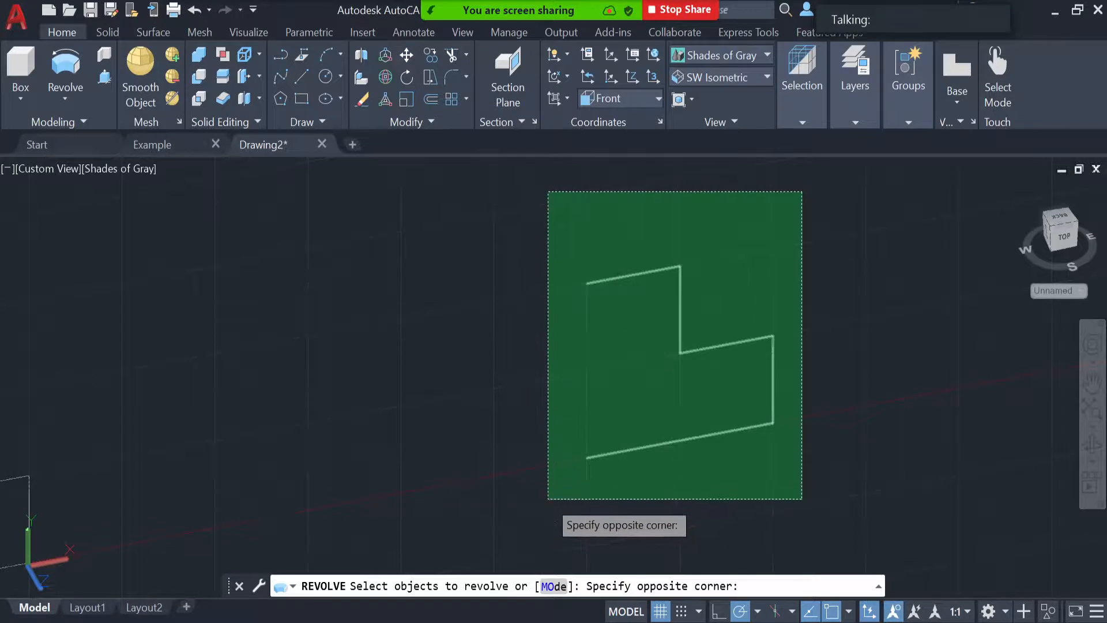
pyautogui.click(549, 499)
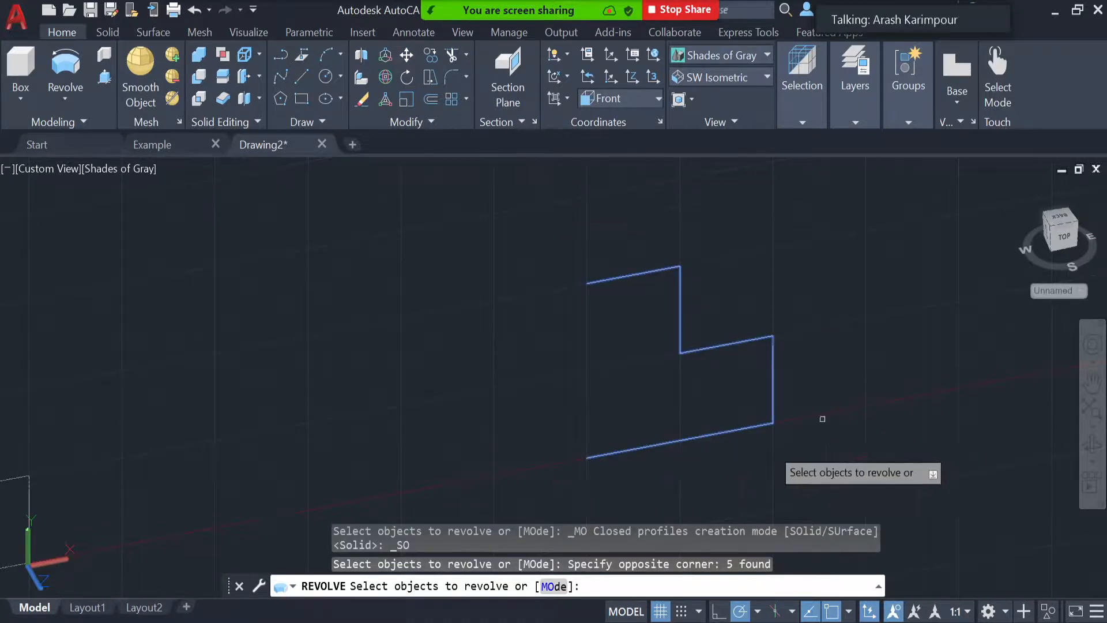
pyautogui.press('Return')
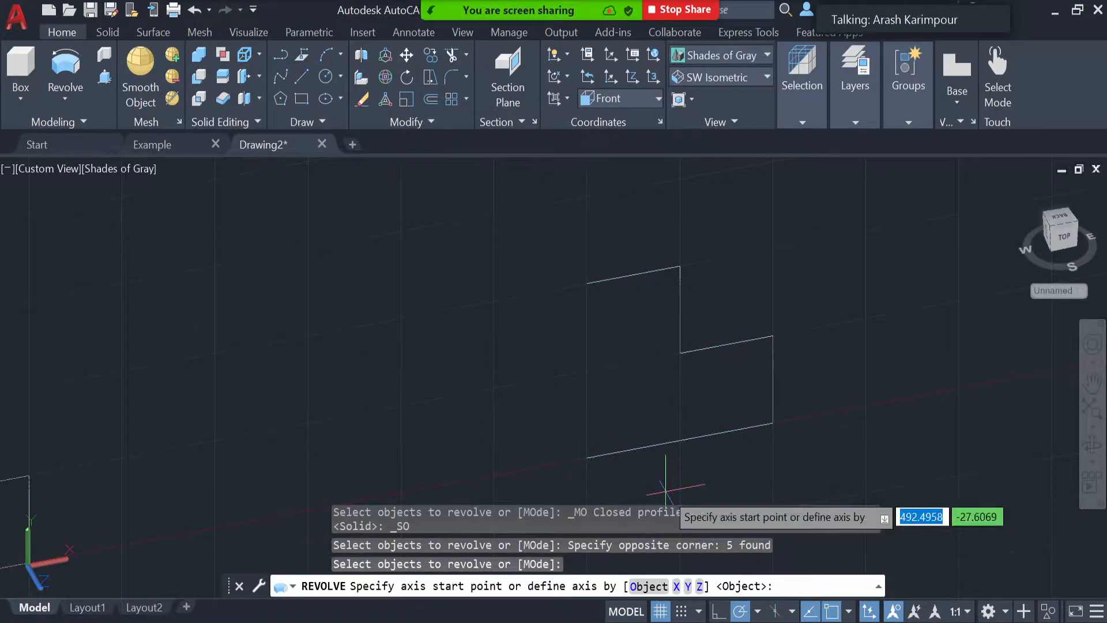
pyautogui.click(545, 490)
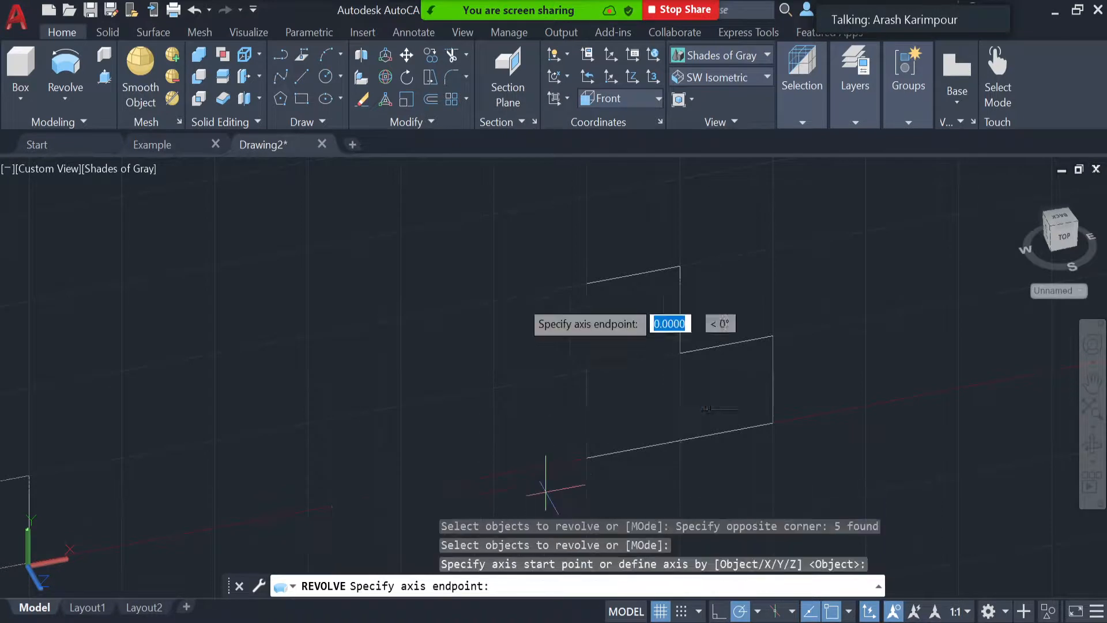
pyautogui.click(546, 253)
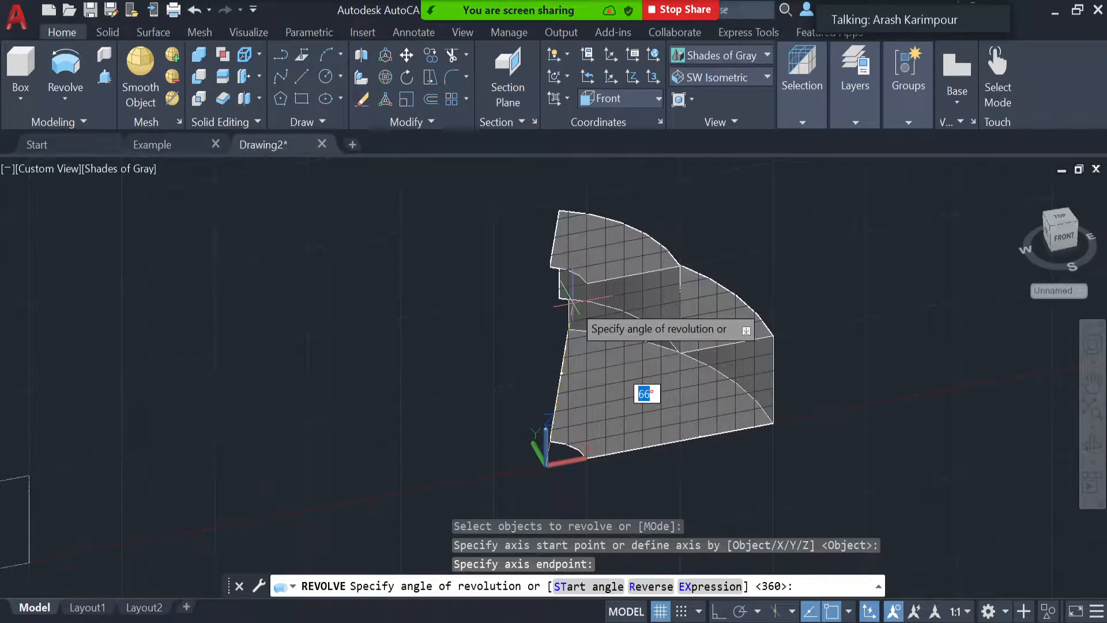
pyautogui.click(571, 299)
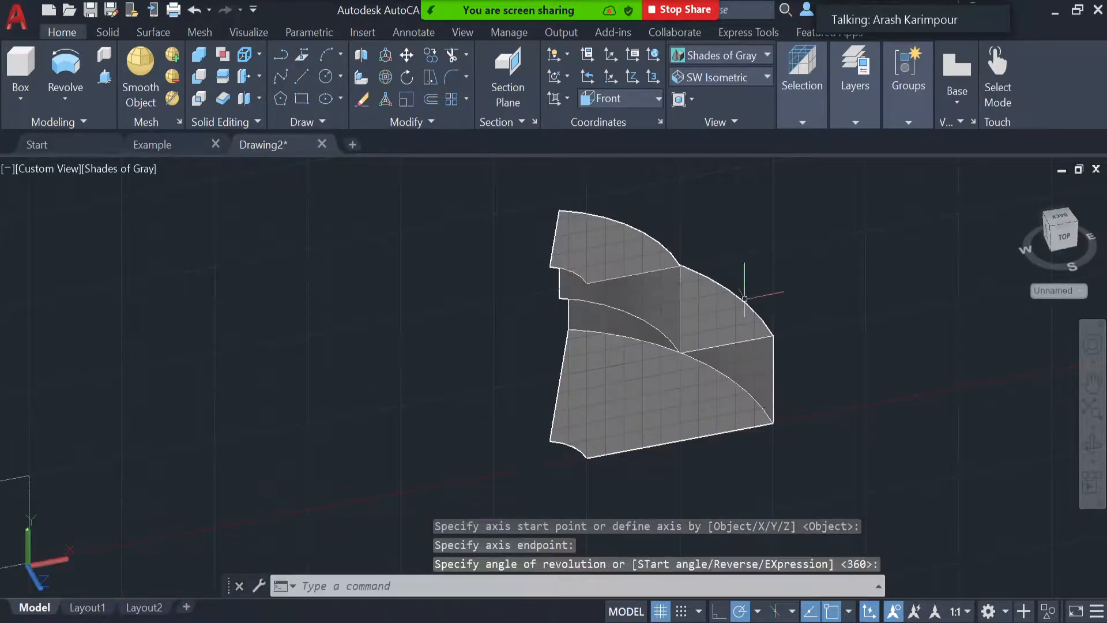
pyautogui.press('Escape')
pyautogui.hotkey('ctrl', 'z')
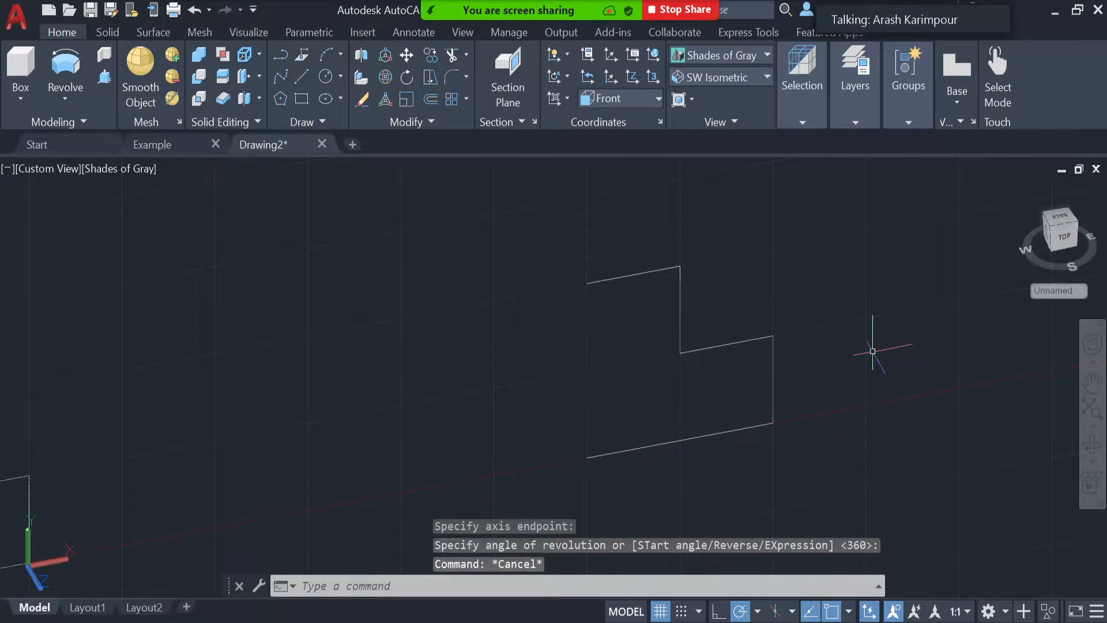
# Revolve the open polyline near the origin 60 degrees about a vertical axis offset slightly outside its open ends.
pyautogui.scroll(-3, 815, 428)
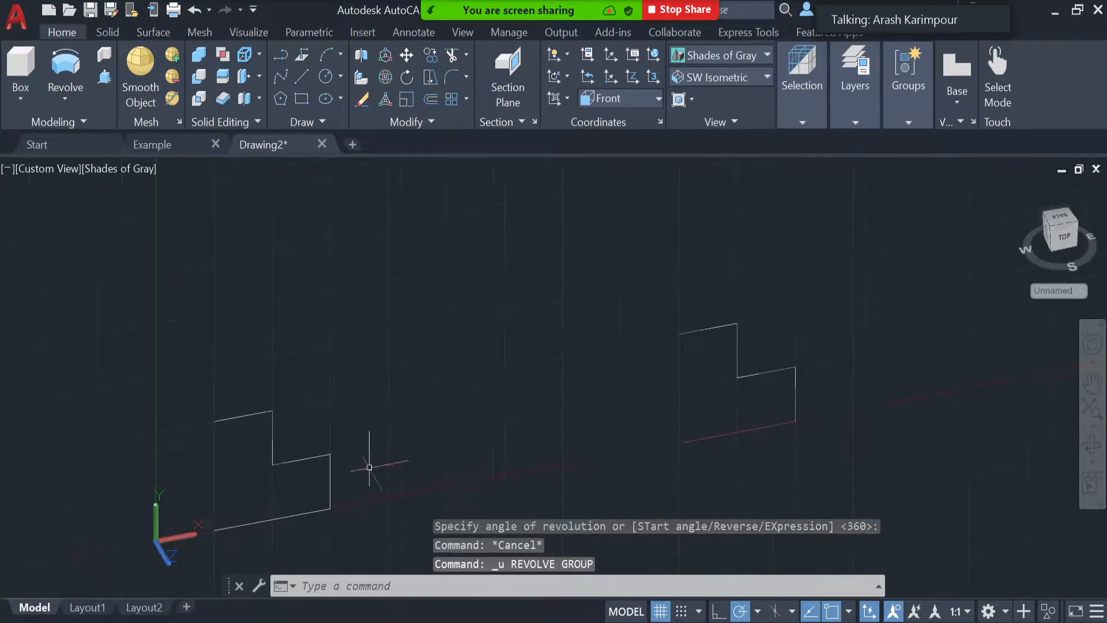
pyautogui.moveTo(408, 472); pyautogui.dragTo(462, 445, button='middle')
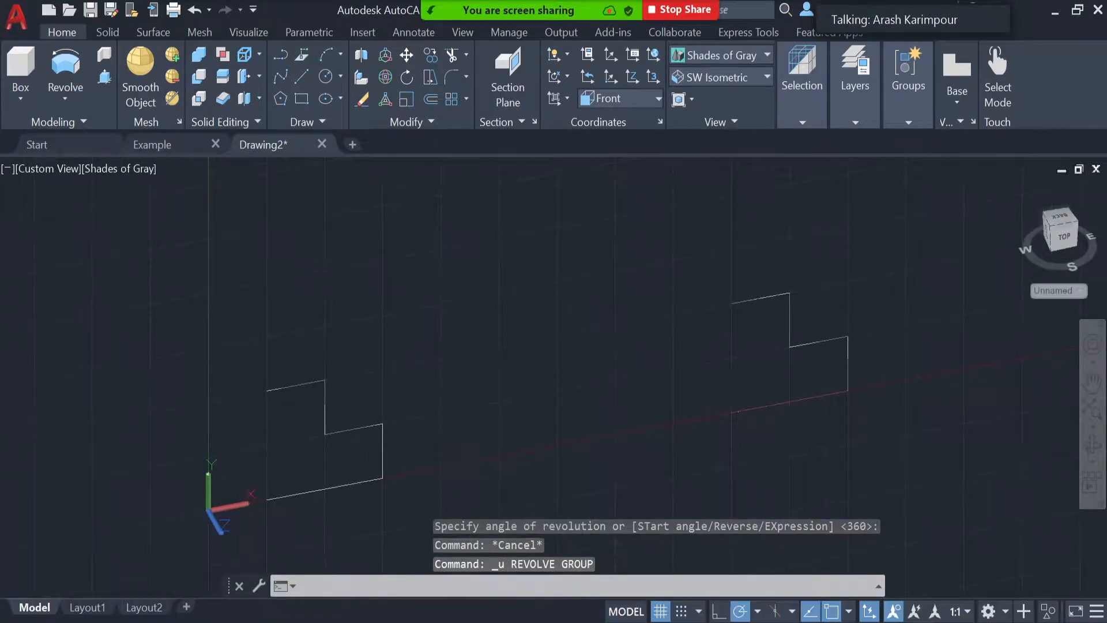
pyautogui.click(66, 68)
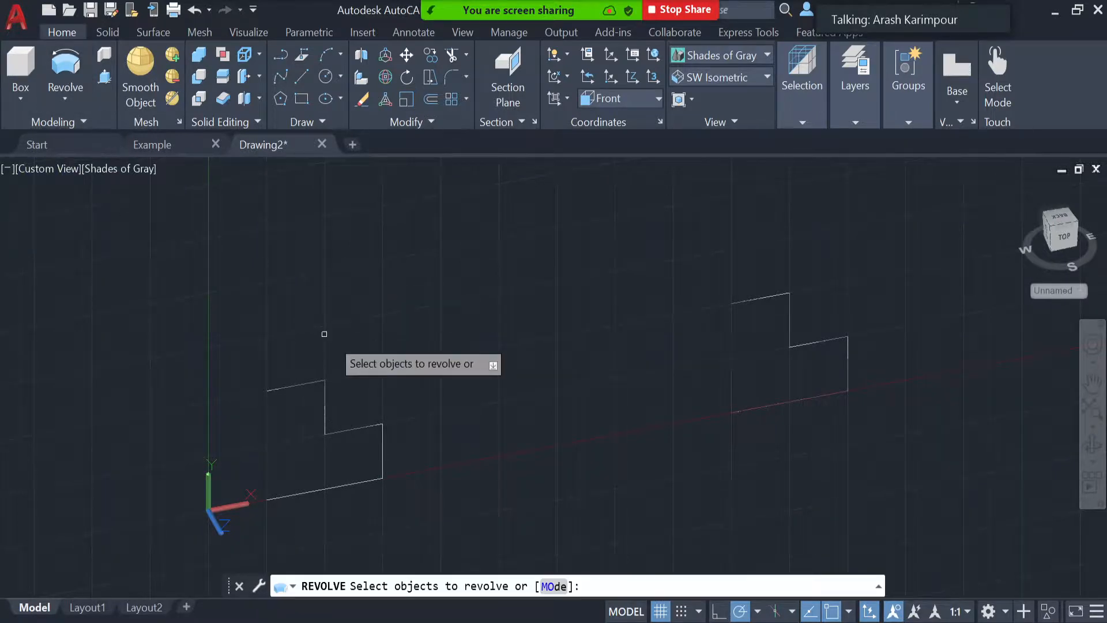
pyautogui.click(363, 427)
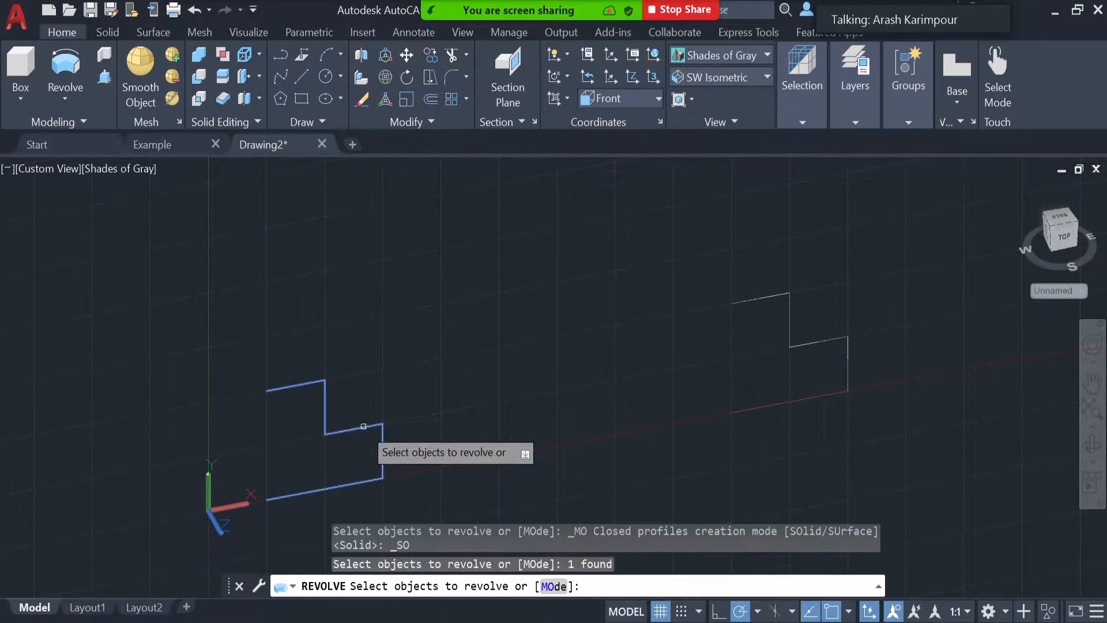
pyautogui.press('Return')
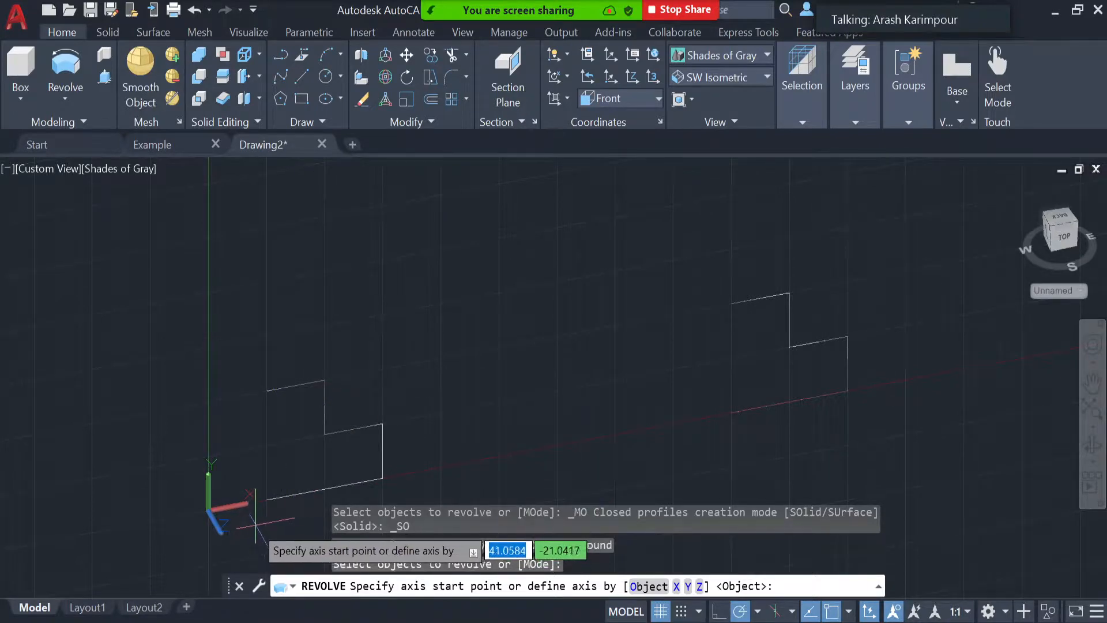
pyautogui.click(267, 500)
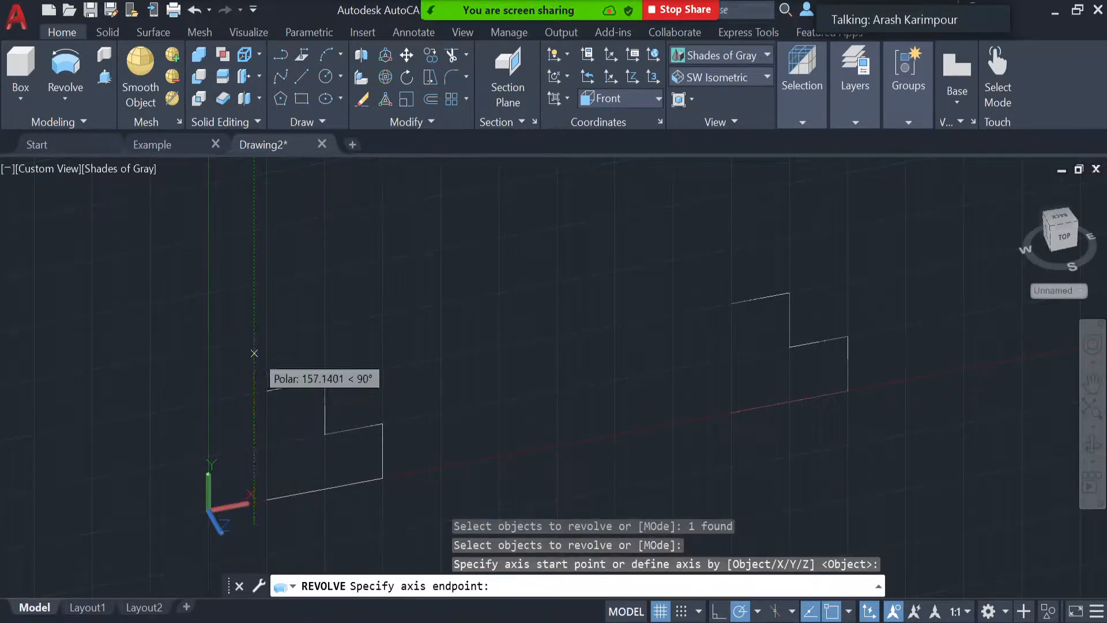
pyautogui.click(255, 352)
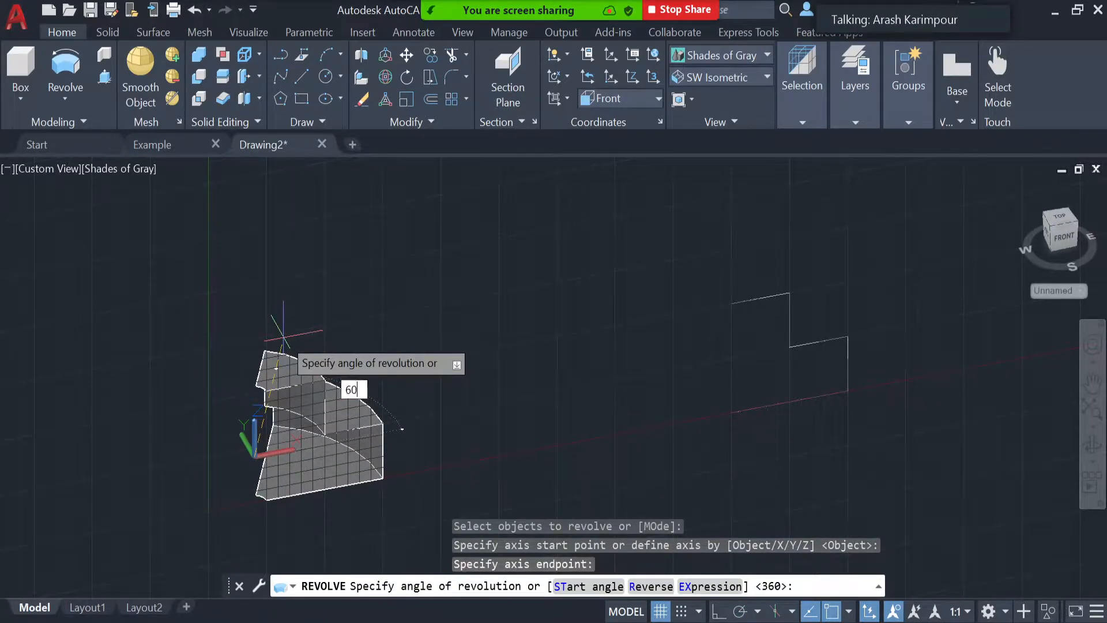
pyautogui.press('Return')
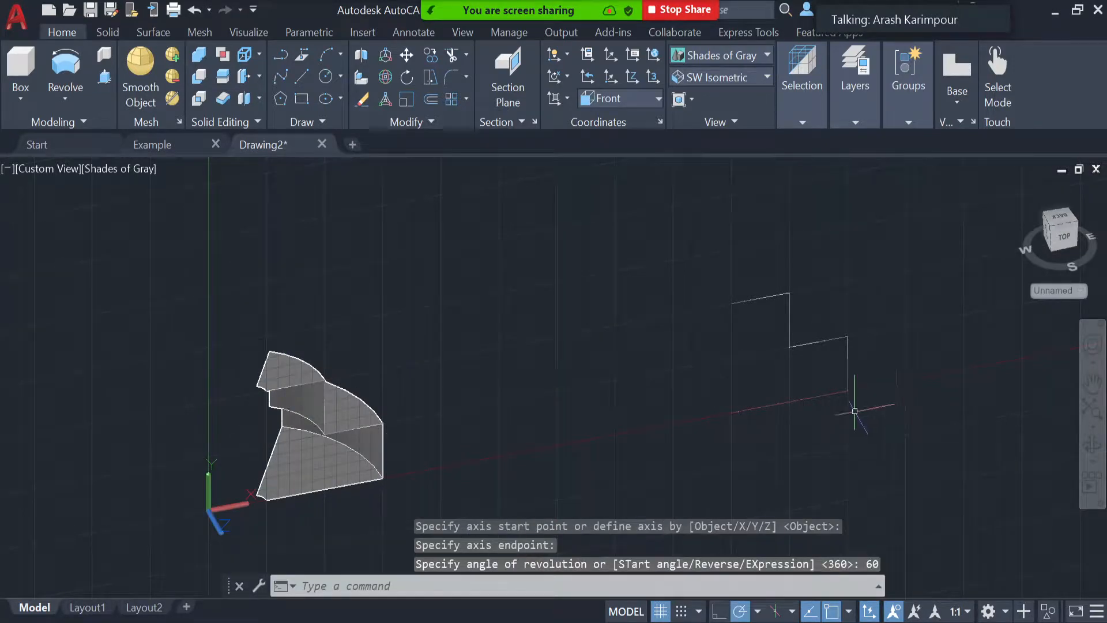
# Revolve the farther profile's five separate lines 60 degrees about a vertical axis offset slightly outside their open ends.
pyautogui.click(65, 68)
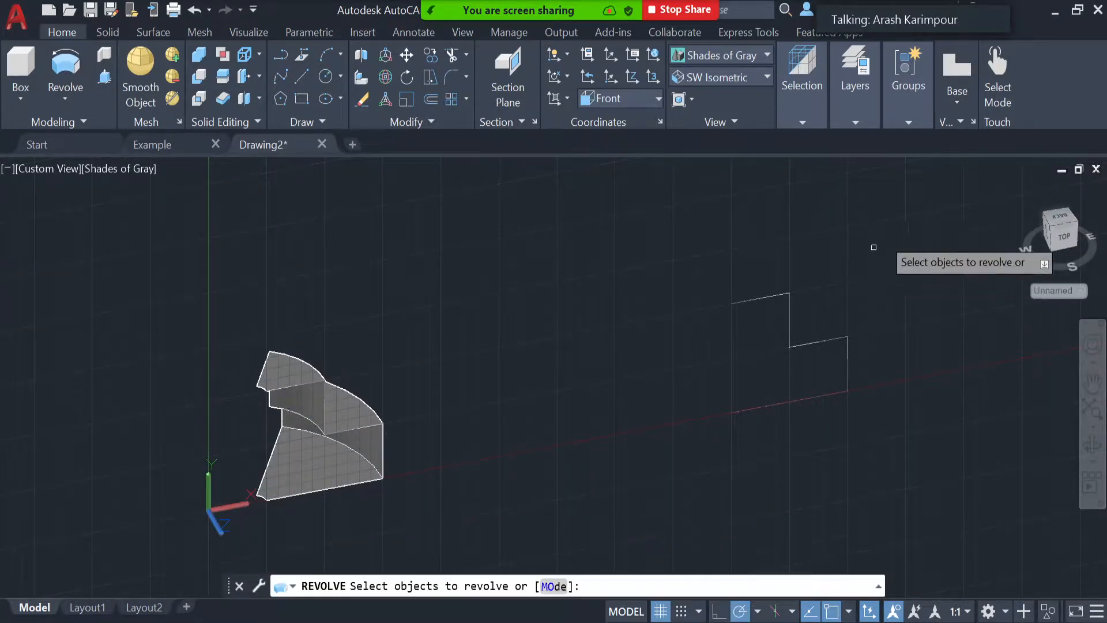
pyautogui.click(891, 239)
pyautogui.click(679, 462)
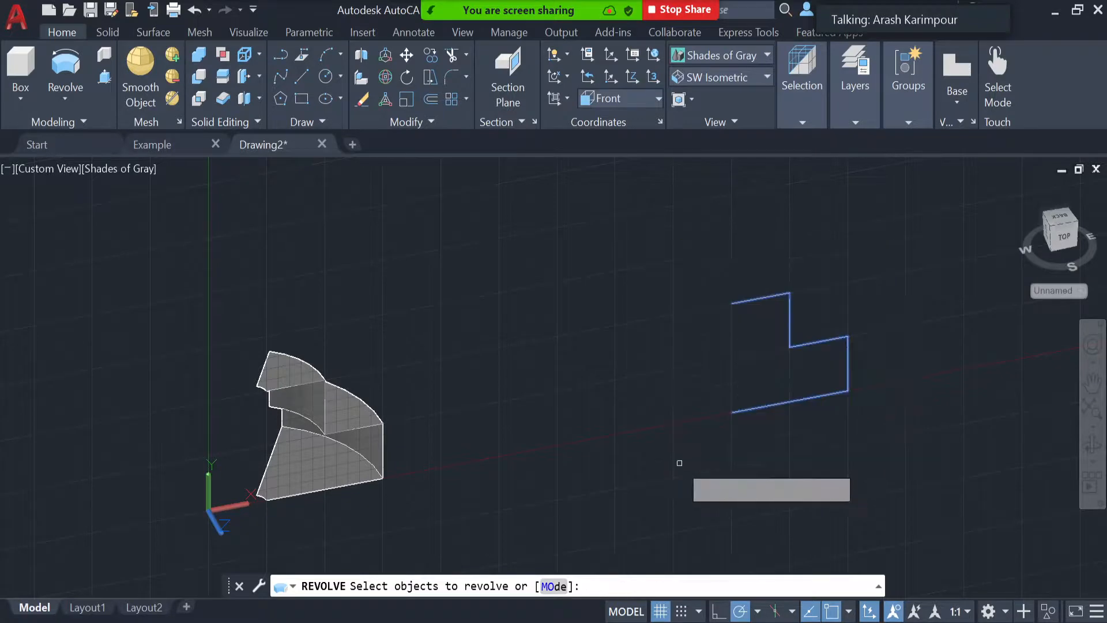
pyautogui.press('Return')
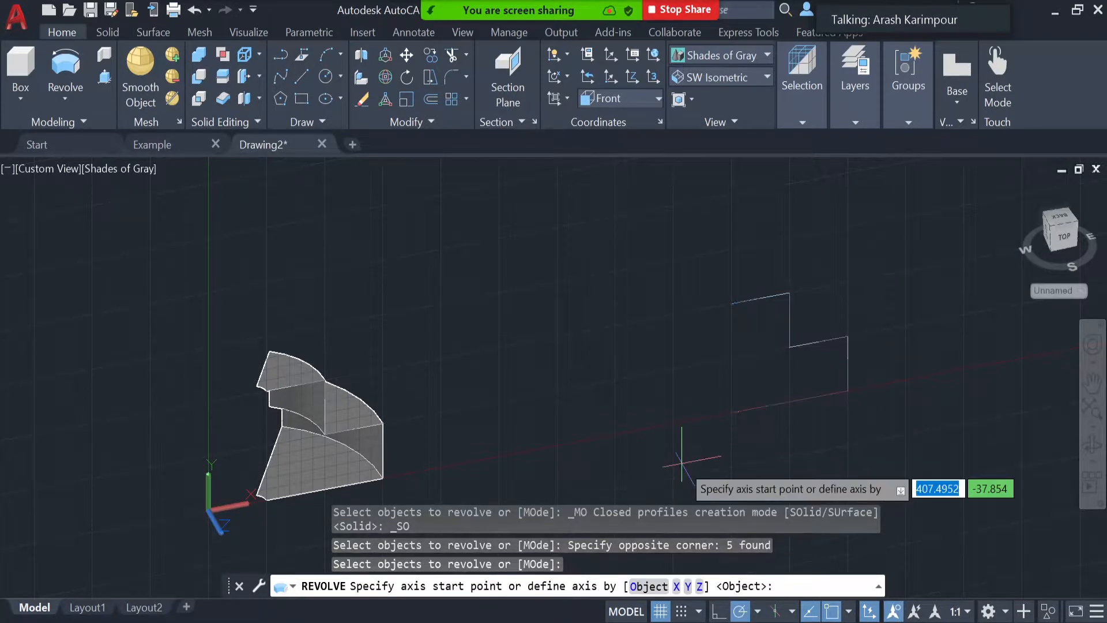
pyautogui.click(705, 437)
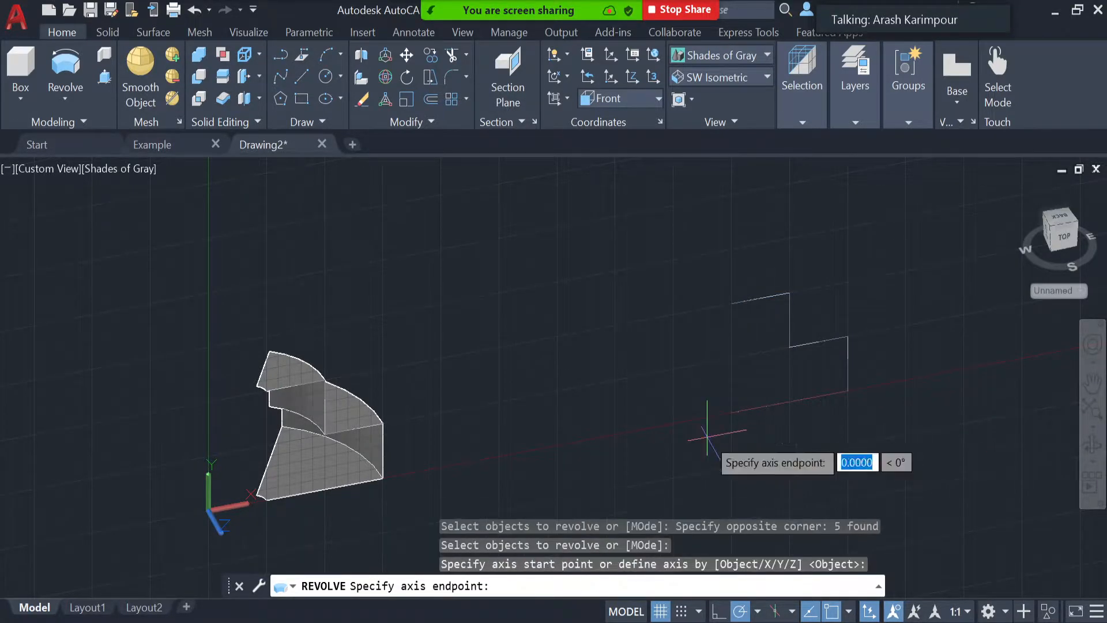
pyautogui.click(705, 277)
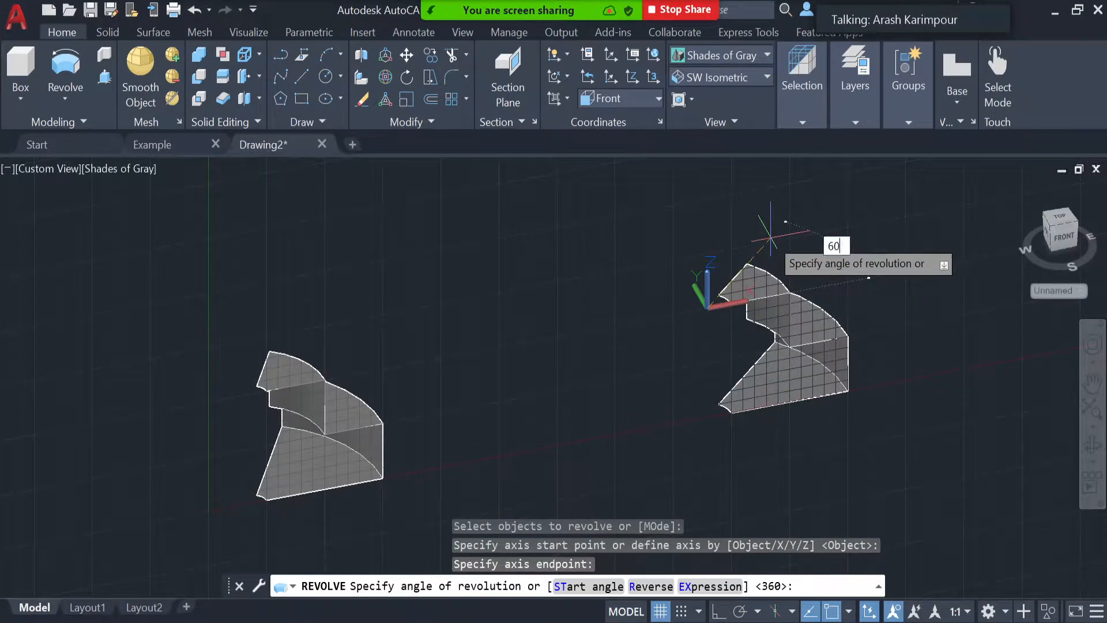
pyautogui.press('Return')
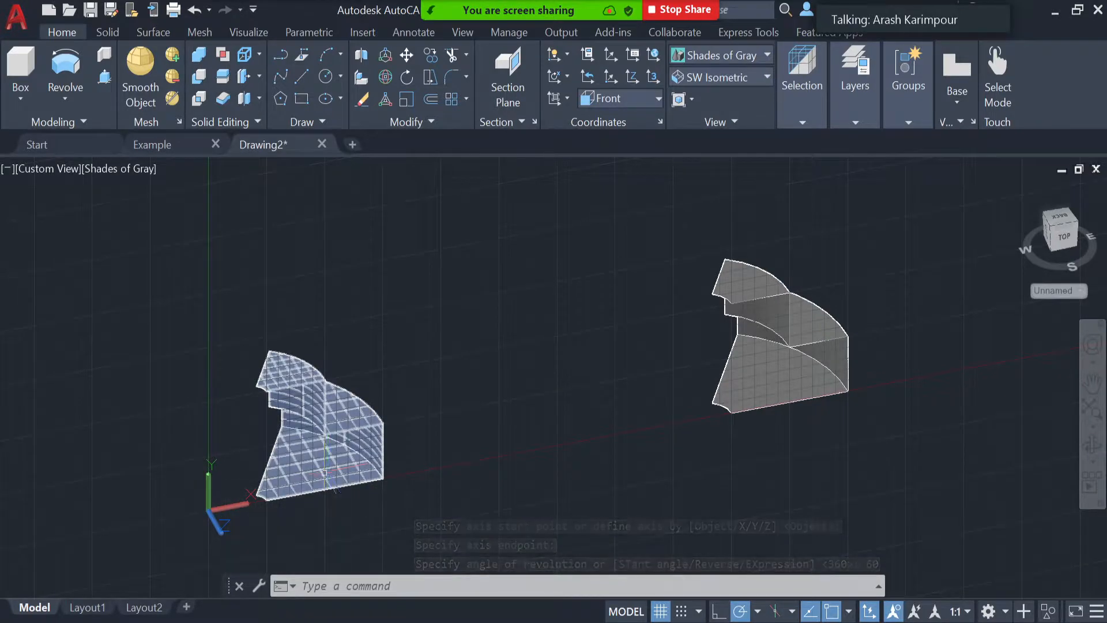
# Select the revolved polyline surface and the upper face of the revolved lines to compare how each is grouped, clearing the selection each time.
pyautogui.click(326, 479)
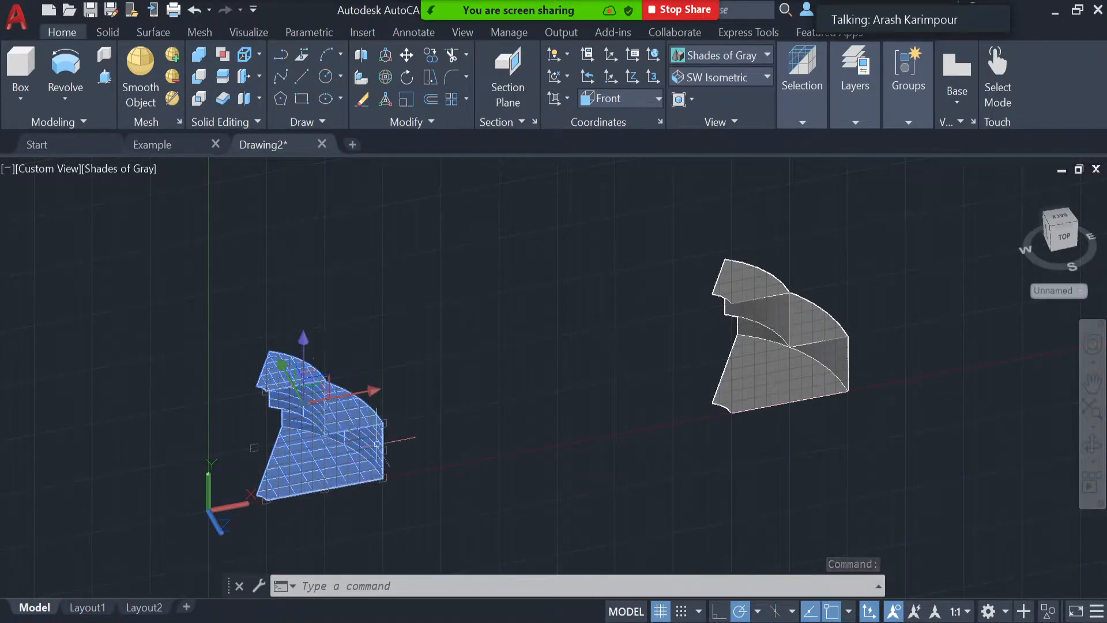
pyautogui.press('Escape')
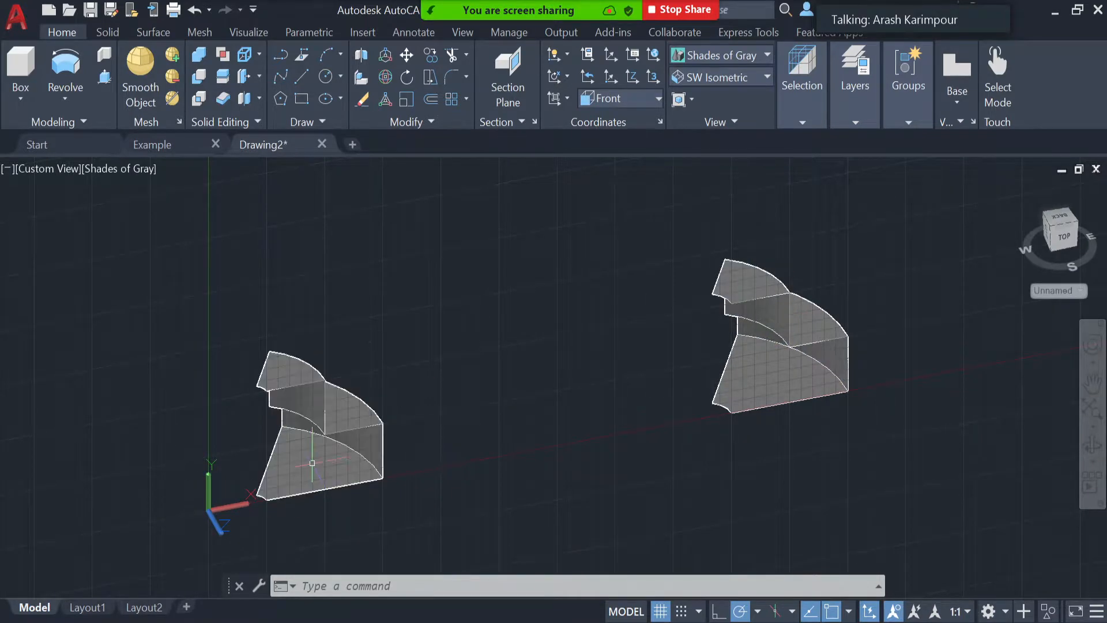
pyautogui.click(282, 370)
pyautogui.press('Escape')
pyautogui.press('Escape')
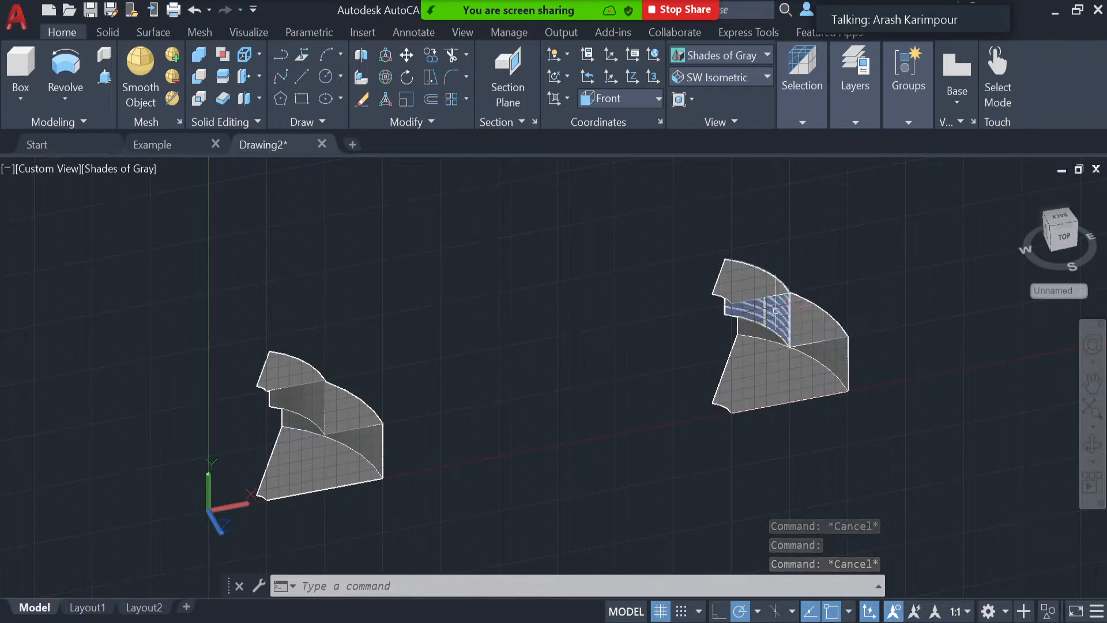
pyautogui.keyDown('ctrl'); pyautogui.click(737, 279); pyautogui.keyUp('ctrl')
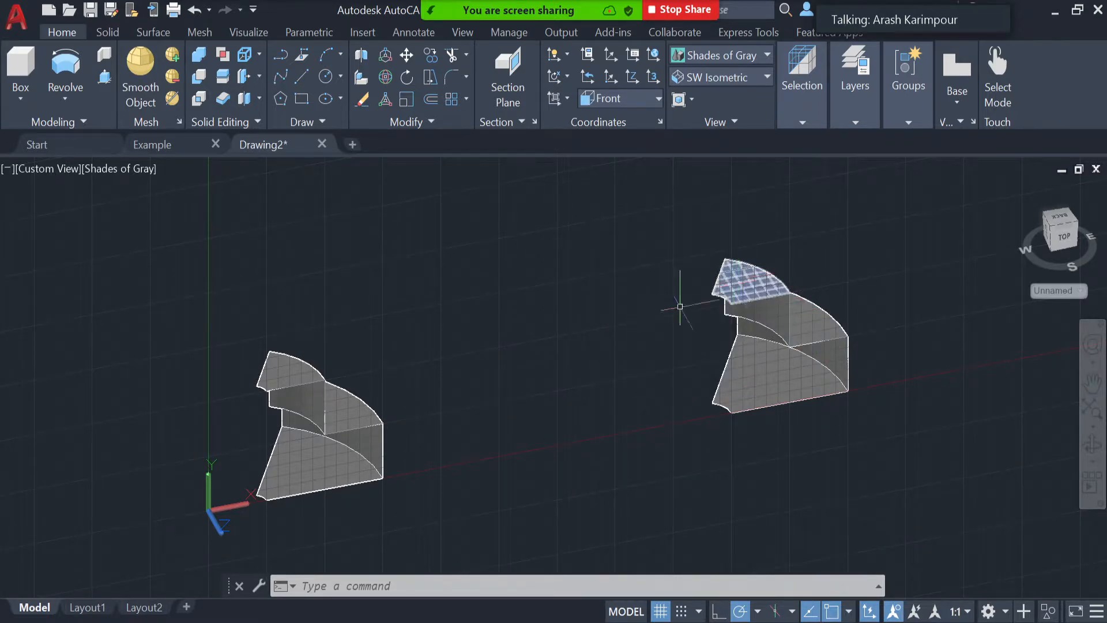
pyautogui.press('Escape')
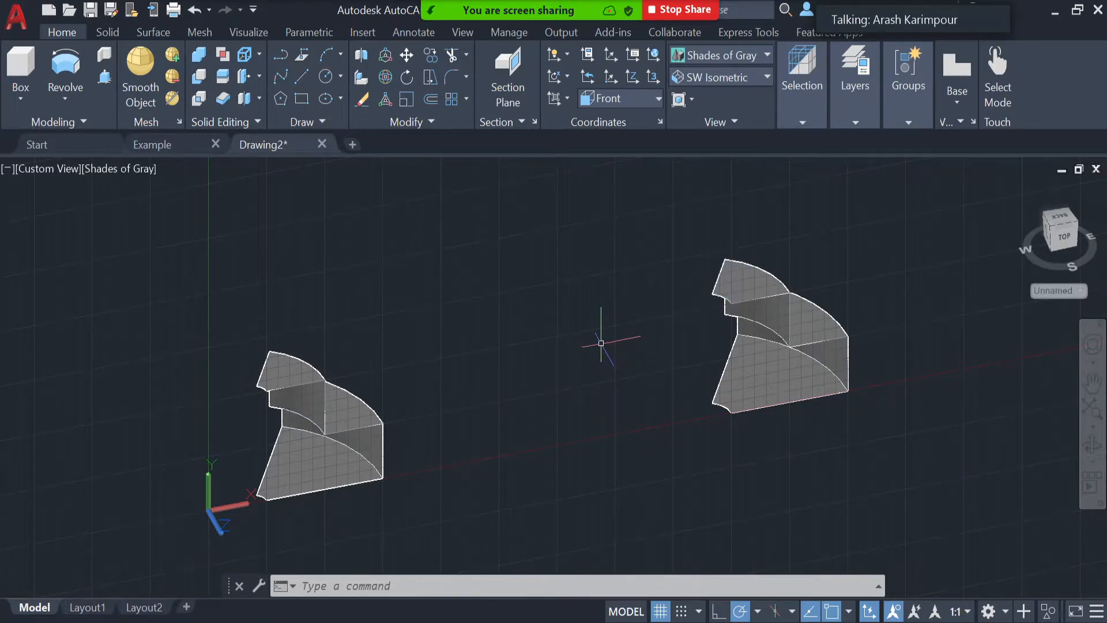